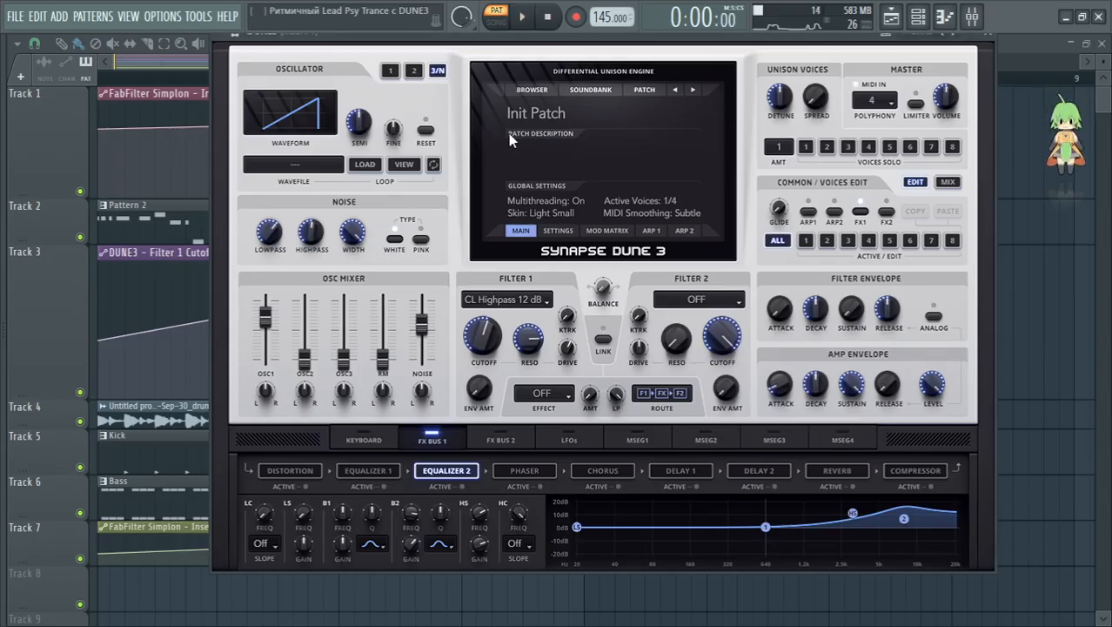
Step: Open the DUNE3 #2 synth, unmute its channel and start playback in song mode
click(990, 40)
click(519, 243)
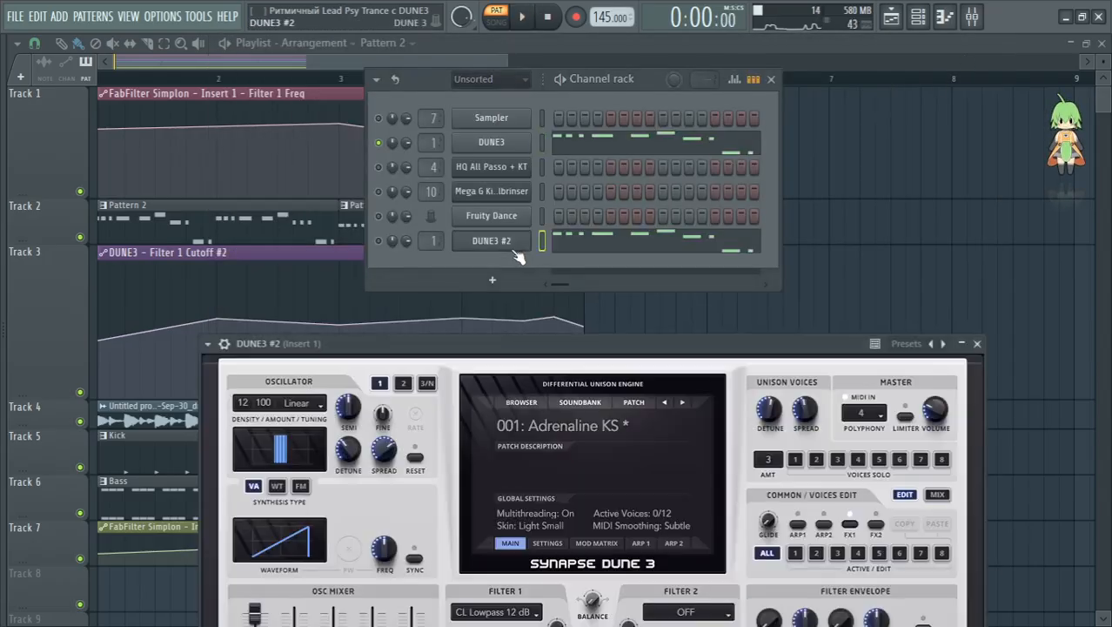
click(378, 240)
key(space)
click(497, 22)
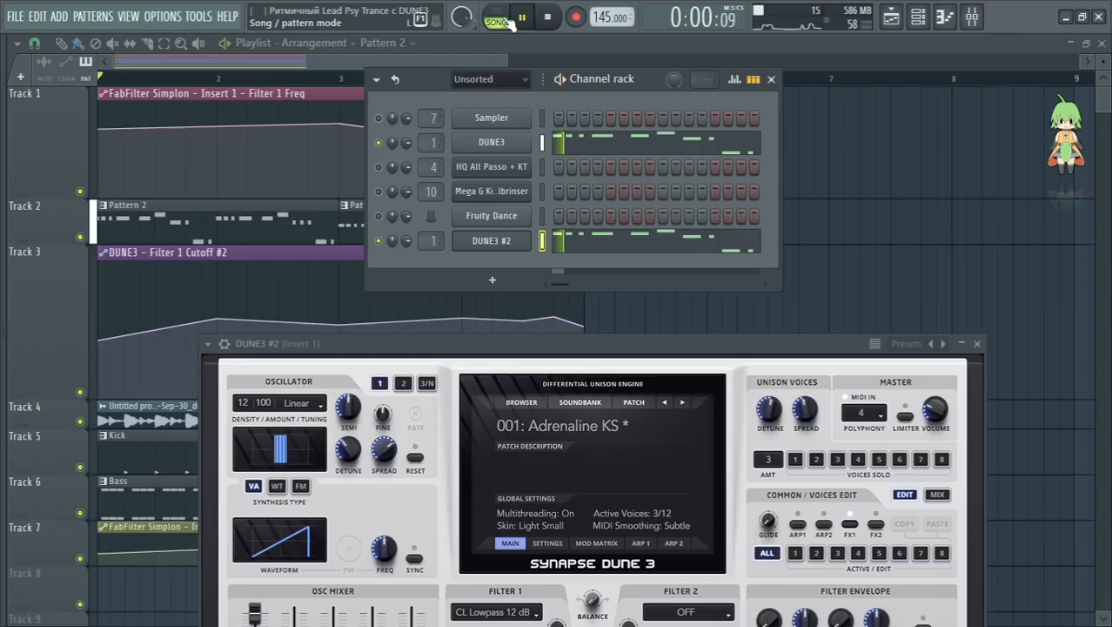
Step: Unmute all channels in the channel rack and play the arrangement to listen to the full mix
right_click(380, 119)
click(394, 128)
right_click(380, 119)
click(394, 128)
key(space)
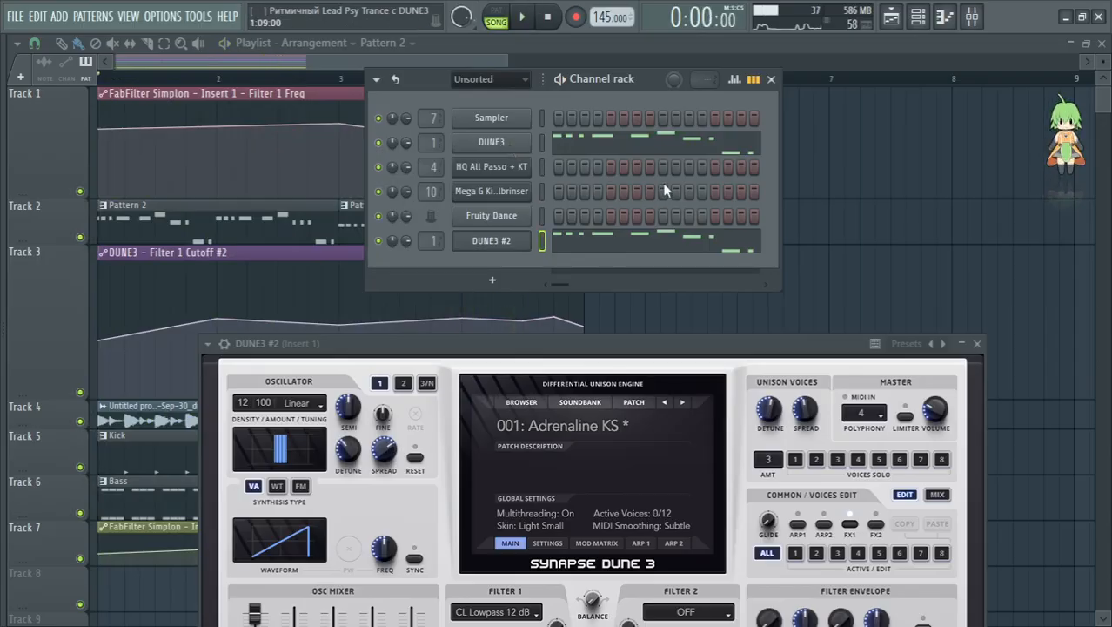
key(space)
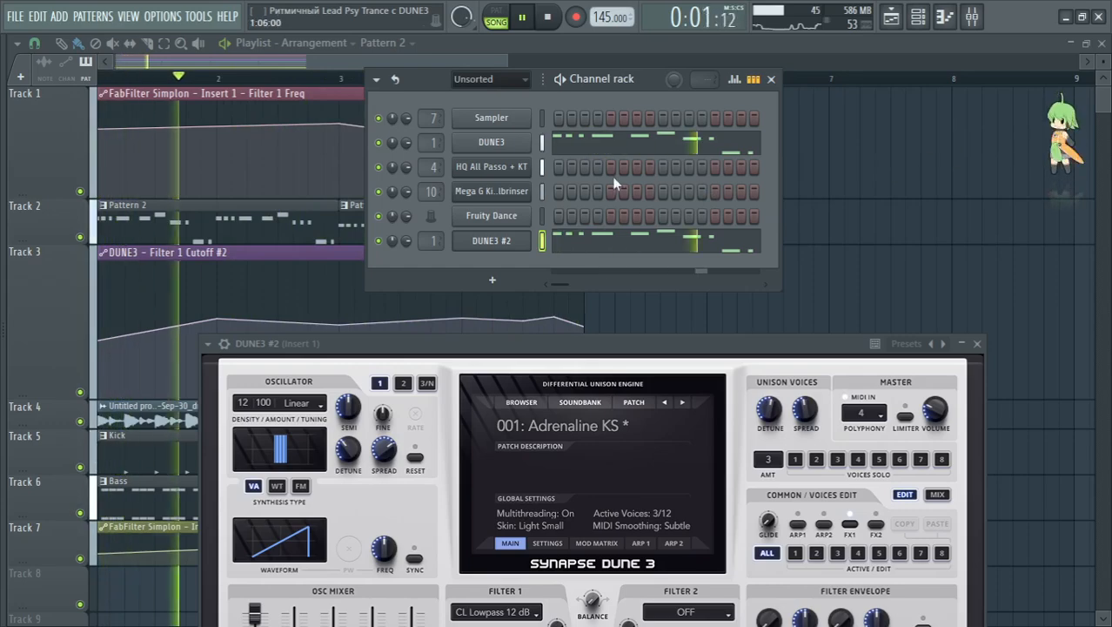
key(space)
Step: Initialize the patch of the original DUNE3 channel
click(513, 143)
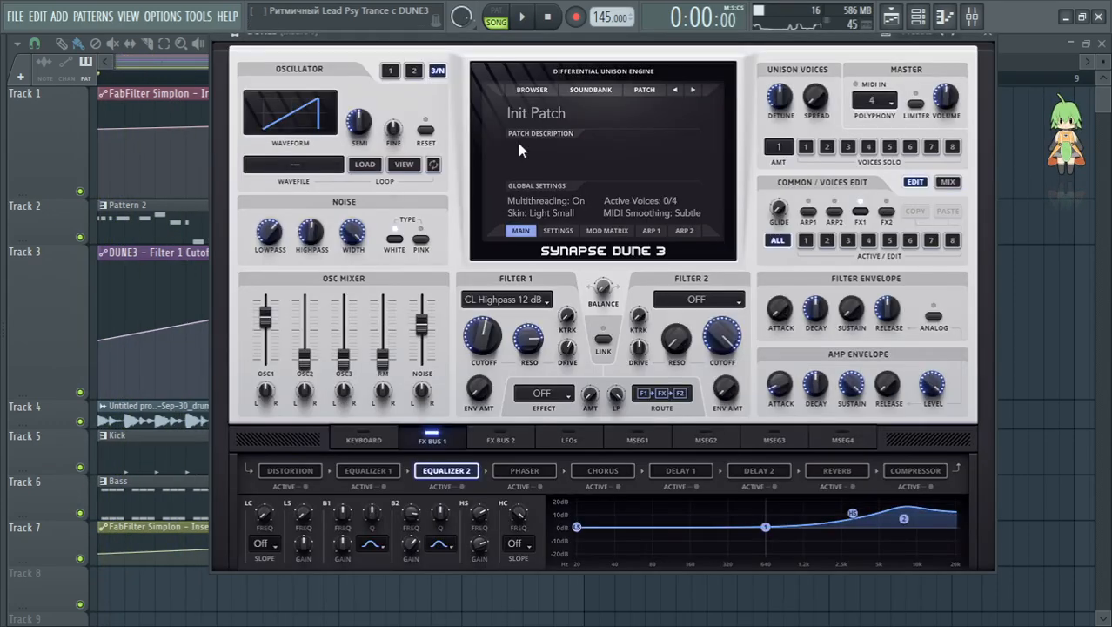
click(647, 93)
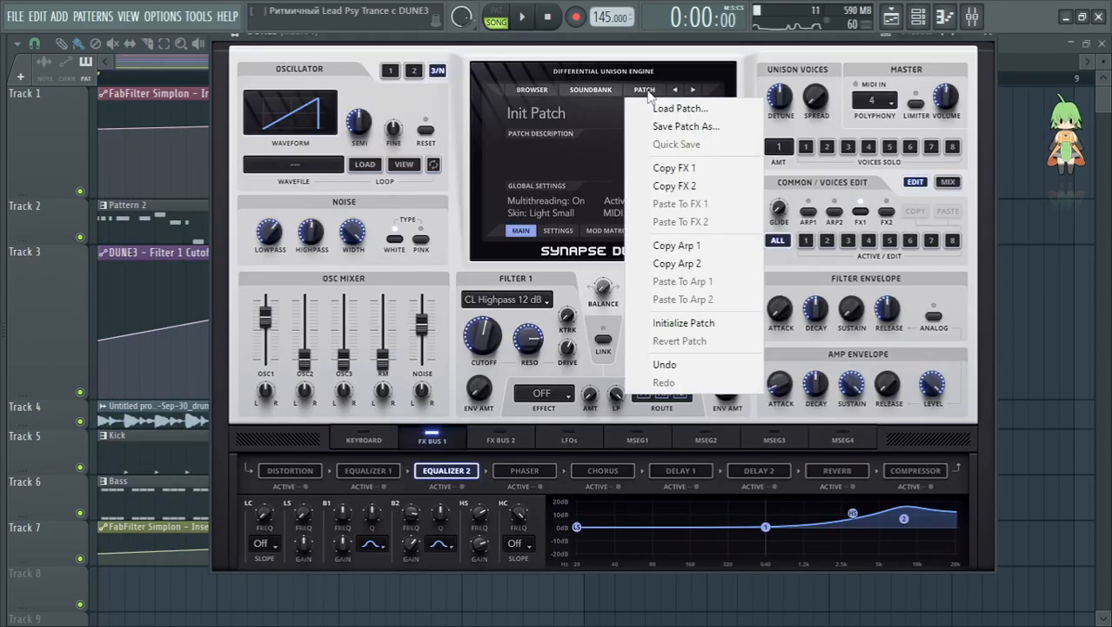
click(680, 321)
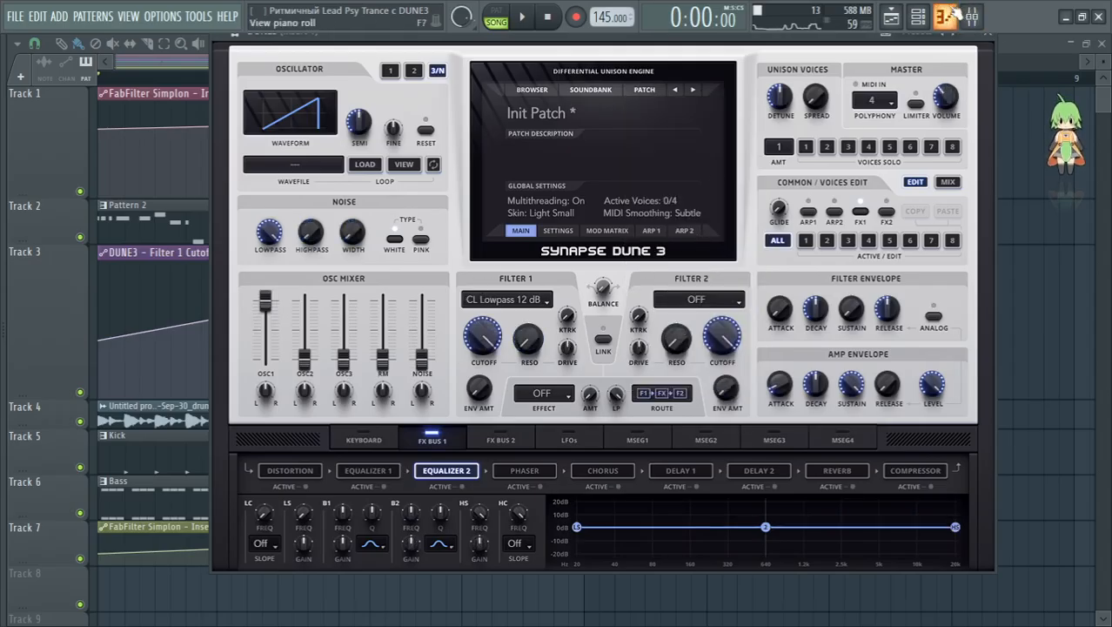
Step: Add another DUNE3 synth as a new channel in the channel rack
key(F6)
click(492, 280)
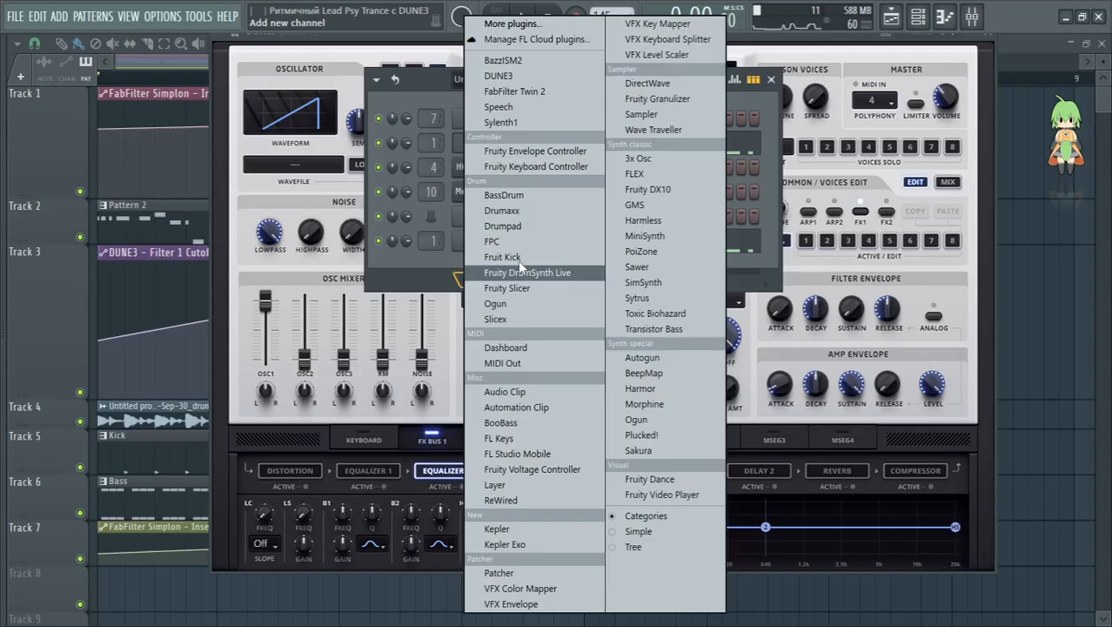
click(522, 77)
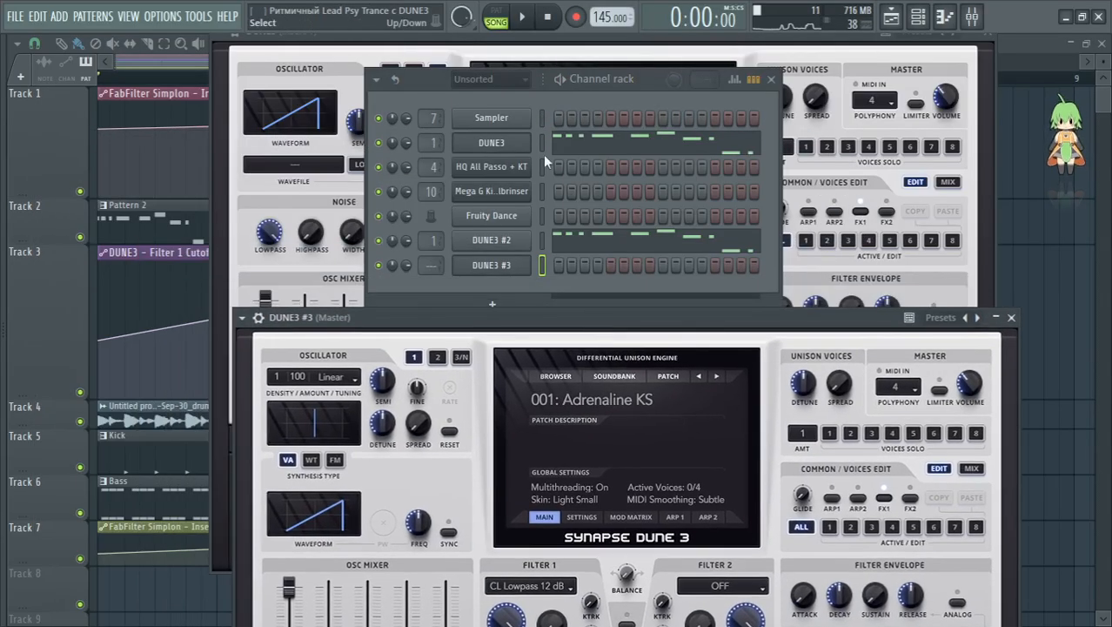
Step: Move the notes of the original DUNE3 channel to the newly added synth and delete the original channel
click(543, 156)
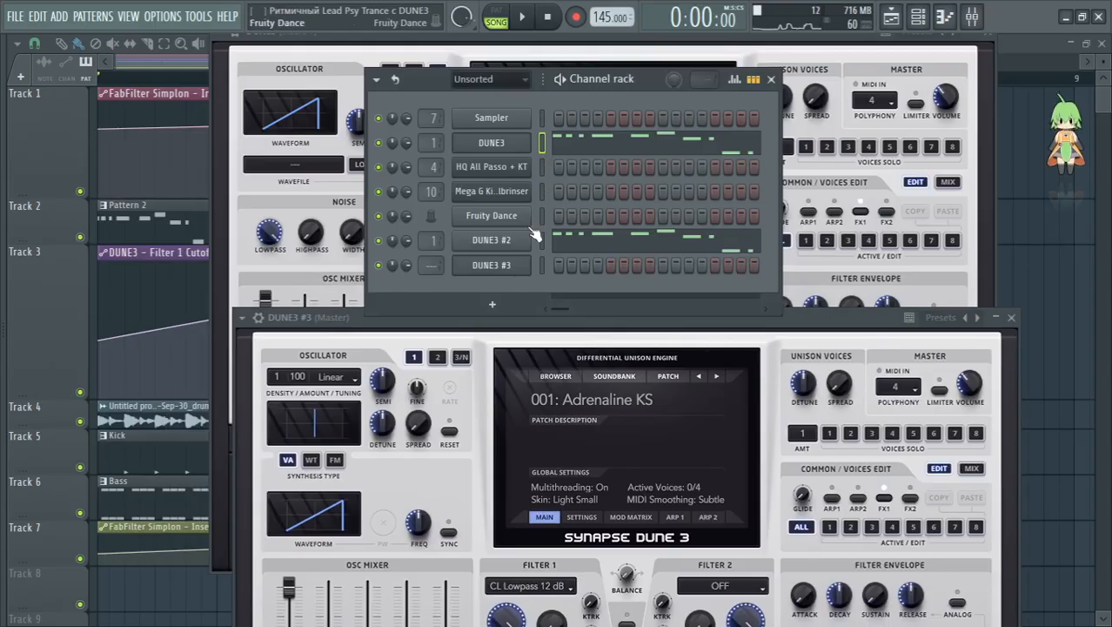
key(ctrl+x)
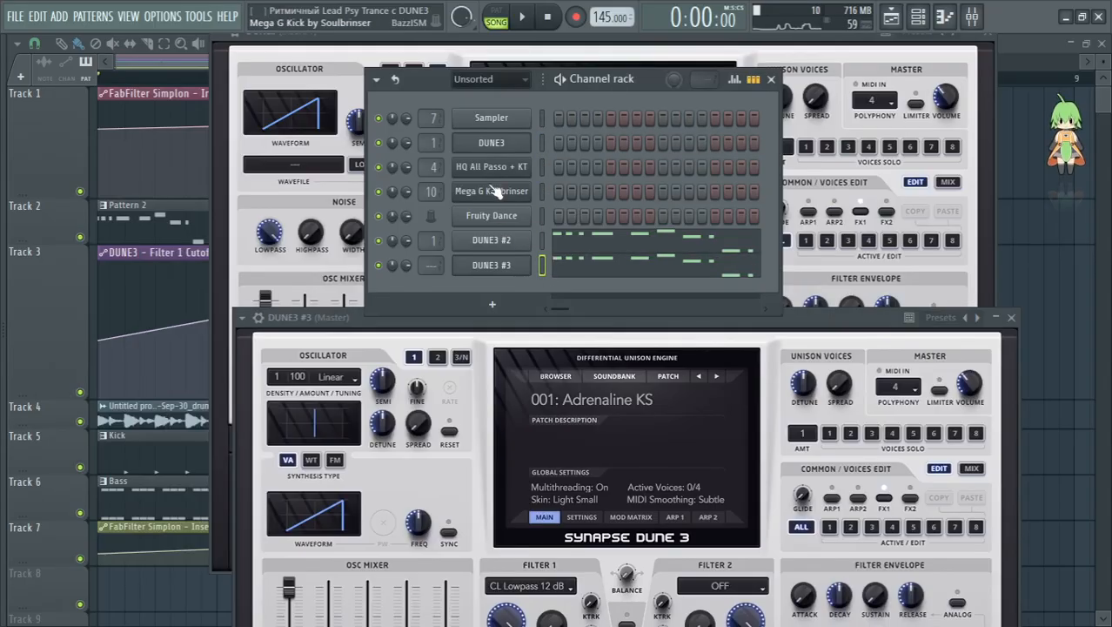
right_click(481, 139)
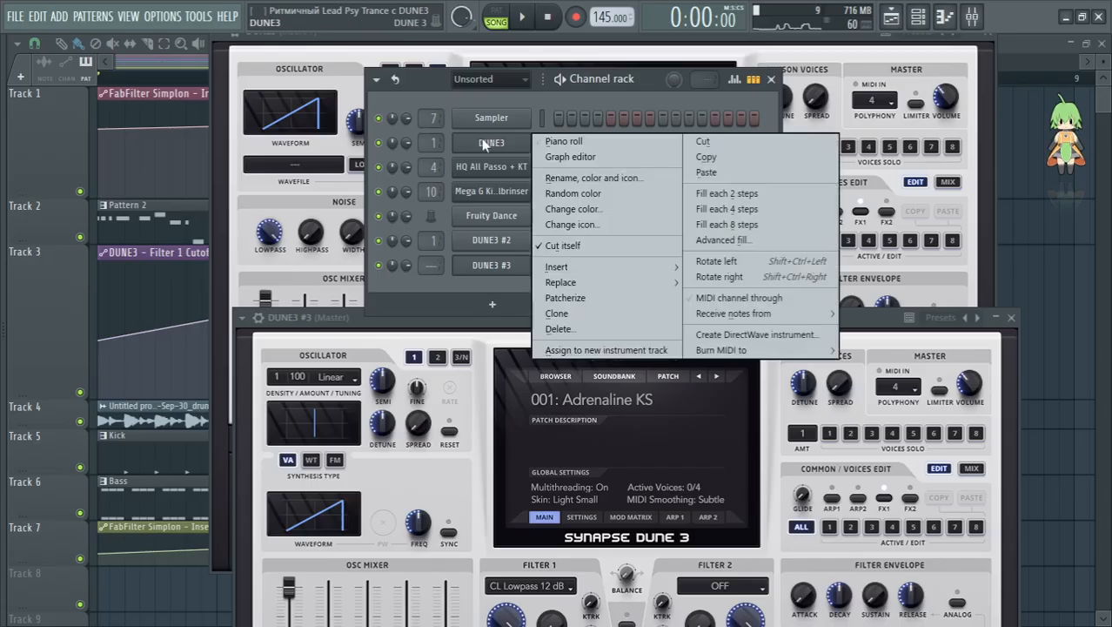
click(620, 328)
Step: Route the new DUNE3 #3 channel to mixer Insert 1 and bring up its synth interface
scroll(430, 241, up, 1)
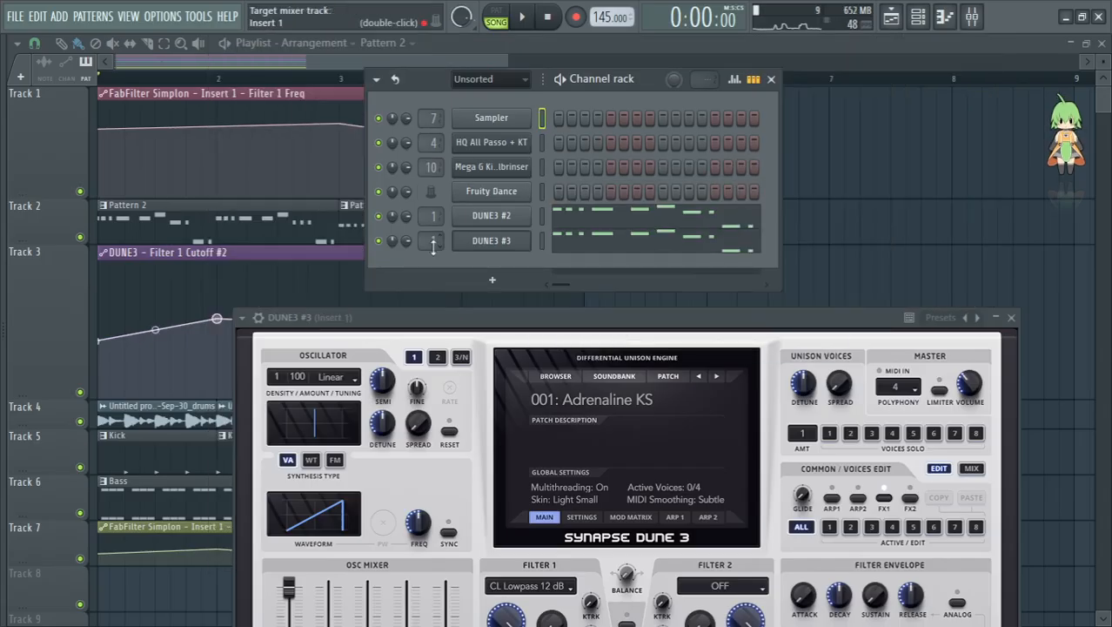
click(518, 246)
click(519, 247)
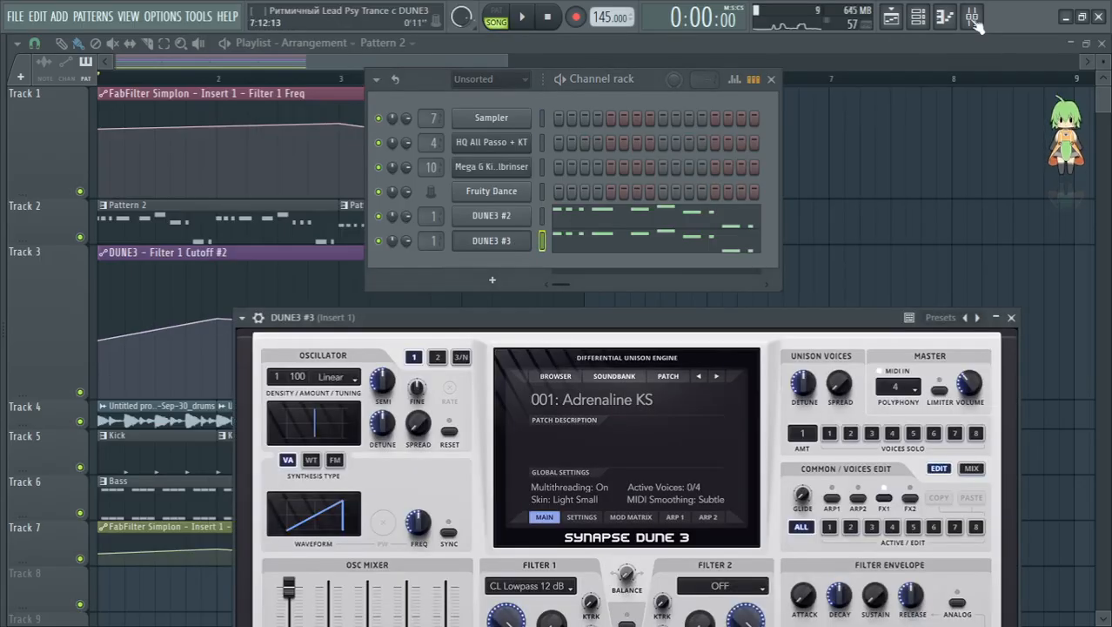
Step: Reset mixer track Insert 2 by loading the Default mixer track state
click(972, 17)
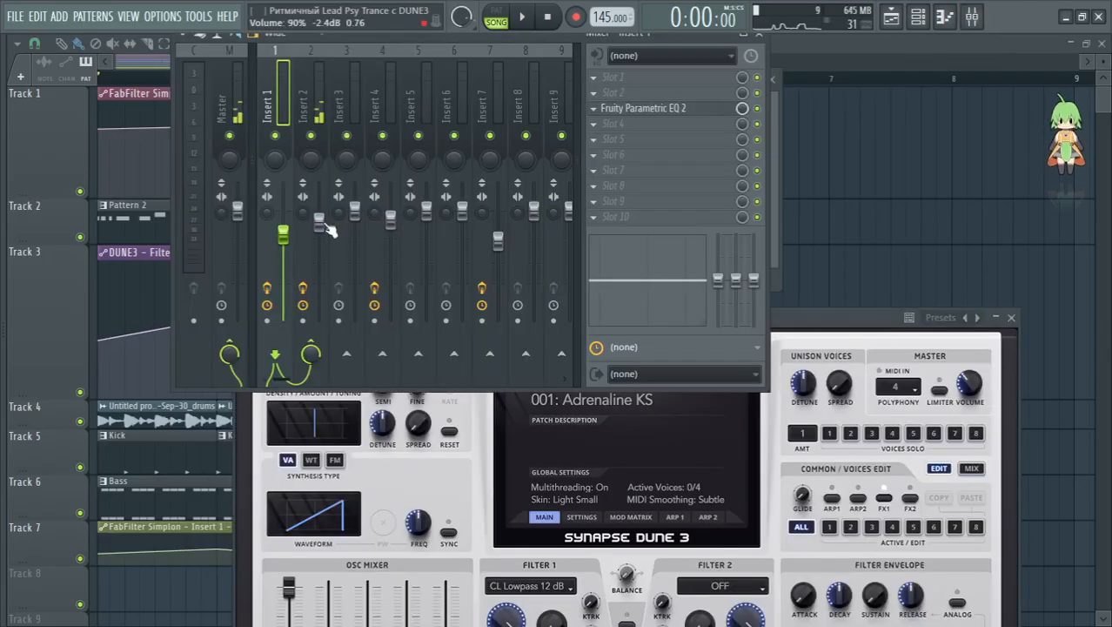
click(311, 353)
right_click(331, 108)
right_click(309, 104)
mouse_move(467, 164)
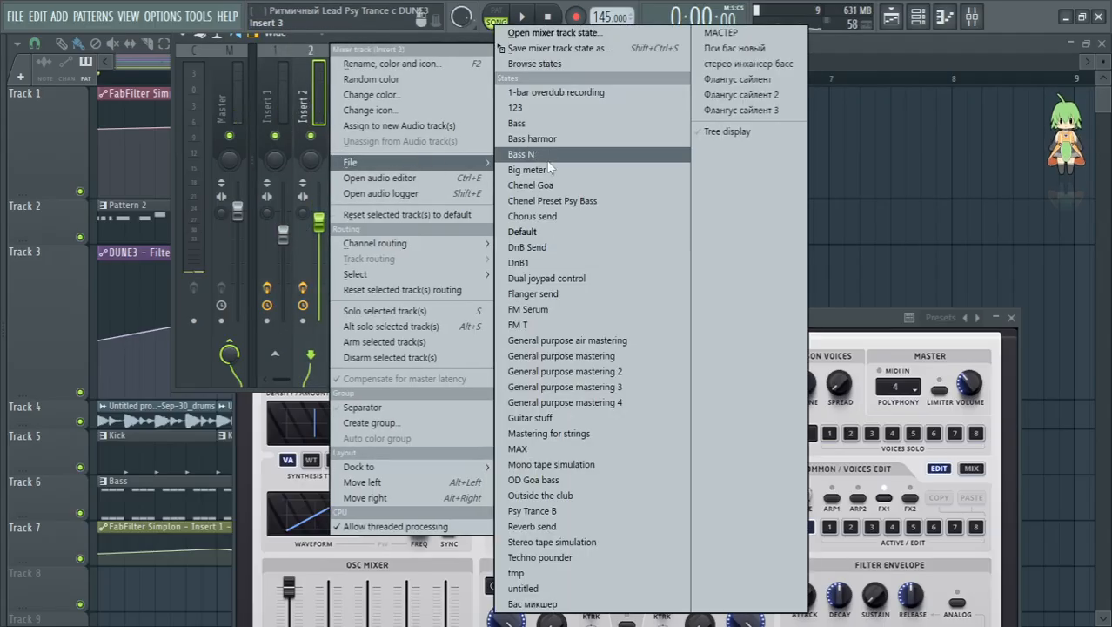
click(601, 230)
Step: Load the Default mixer track state onto Insert 1 to clear its effects
click(283, 108)
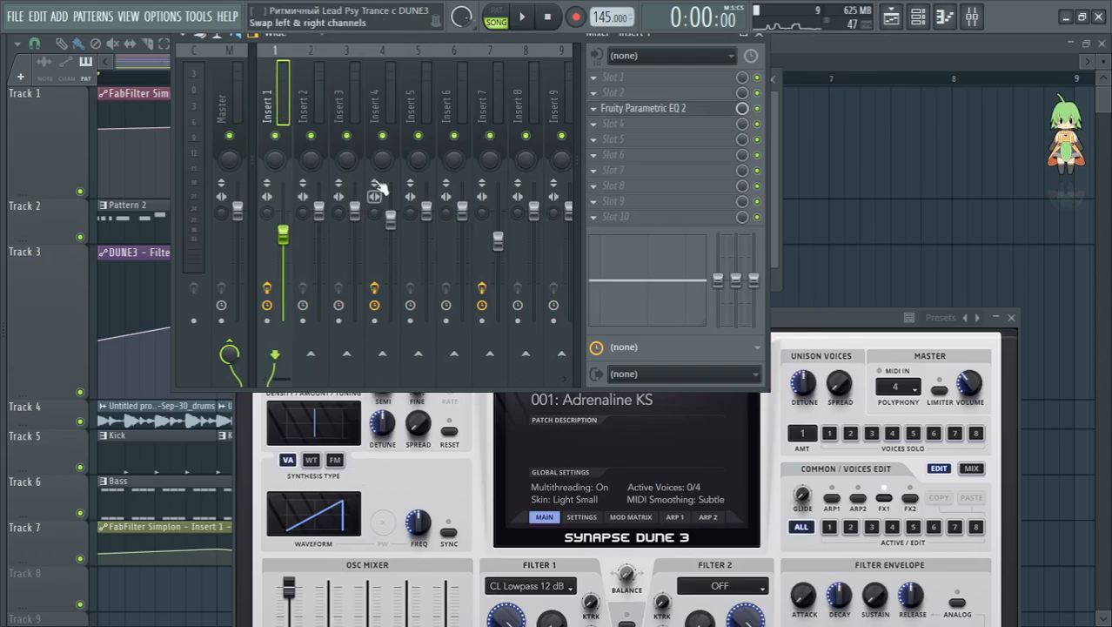
right_click(292, 102)
mouse_move(380, 163)
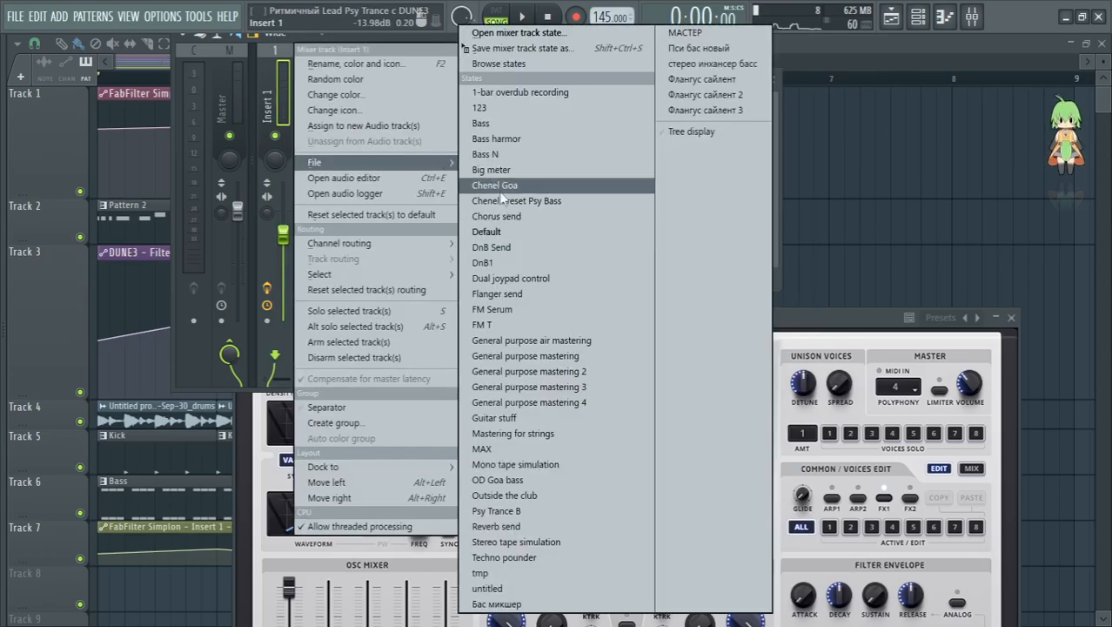
click(512, 233)
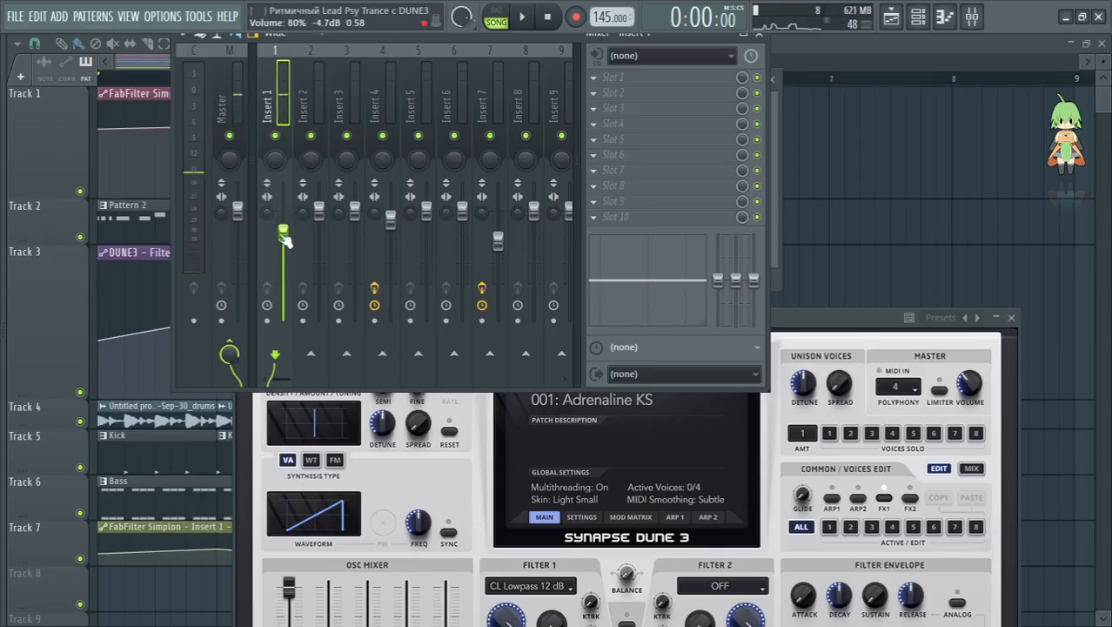
Step: Reposition the DUNE3 #3 window for full view and set oscillator 1's density to 12, auditioning a note
drag(855, 313, 879, 44)
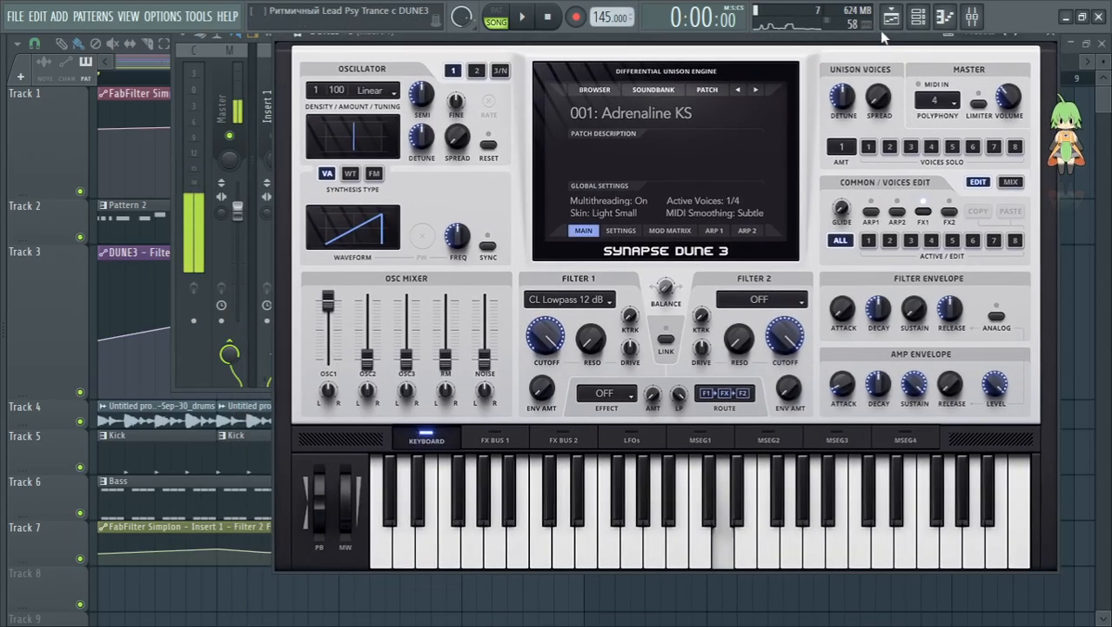
key(x)
drag(316, 96, 332, 47)
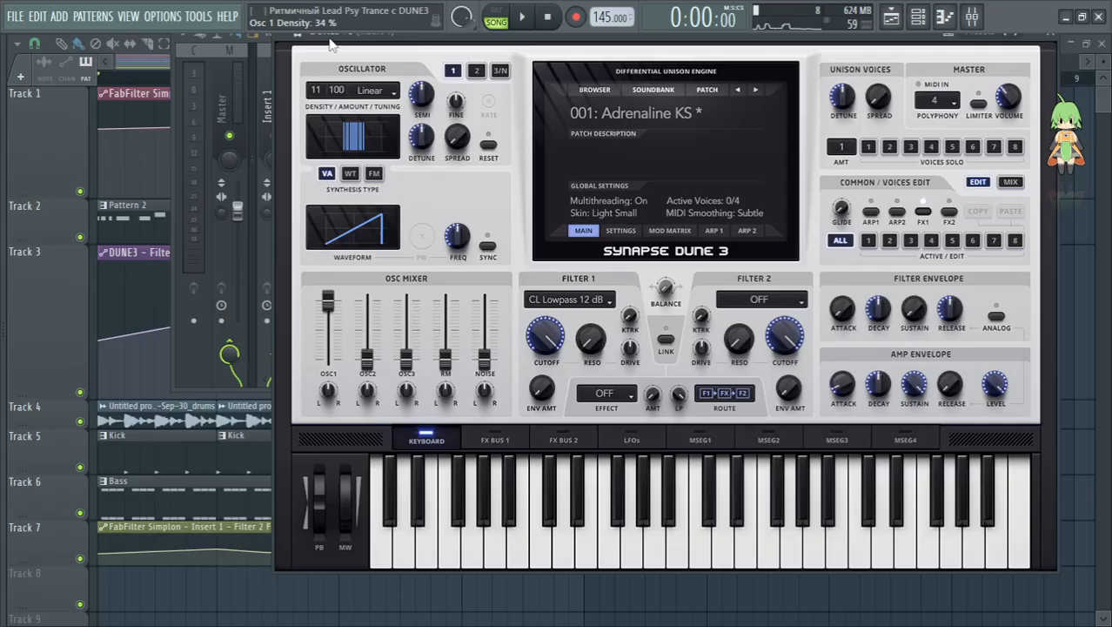
key(b)
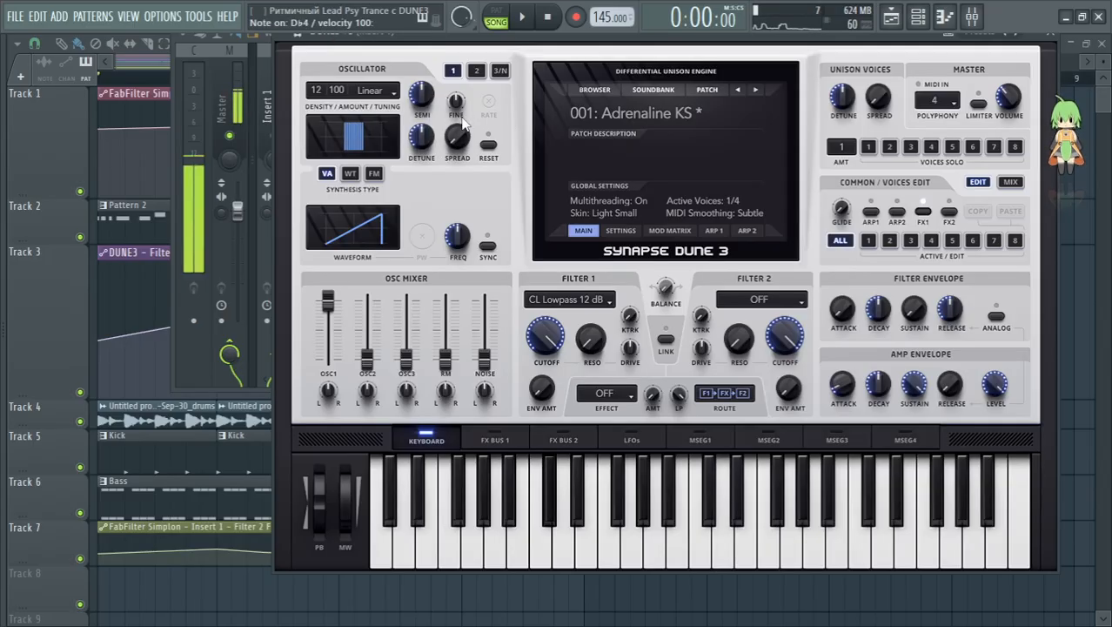
Step: Audition a few notes and raise oscillator 1's spread above 54%
key(w)
key(r)
key(w)
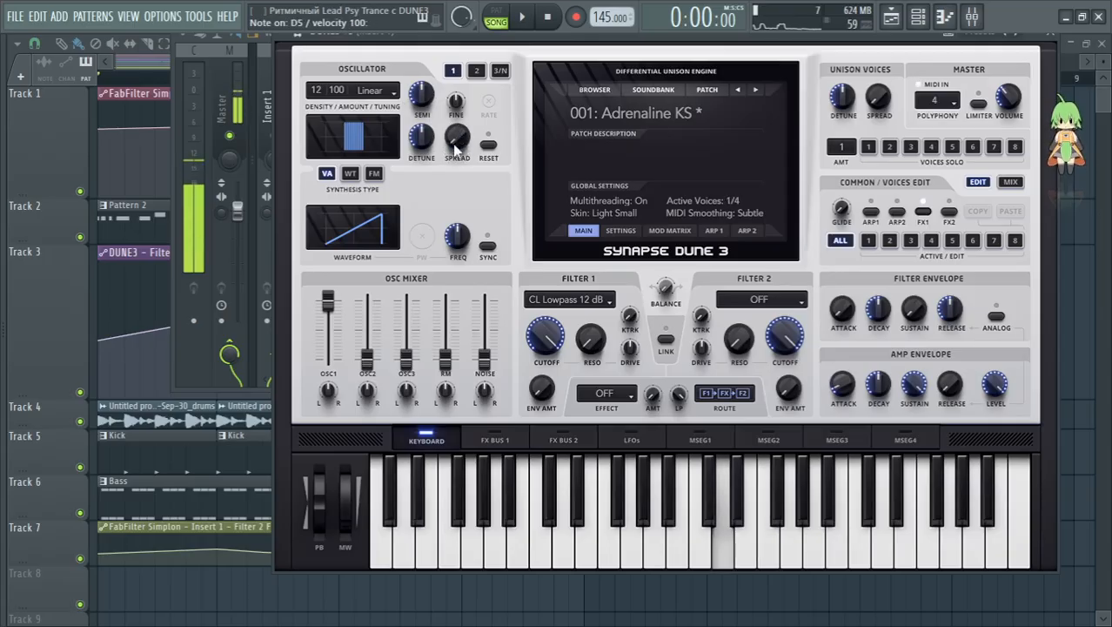
drag(464, 142, 480, 54)
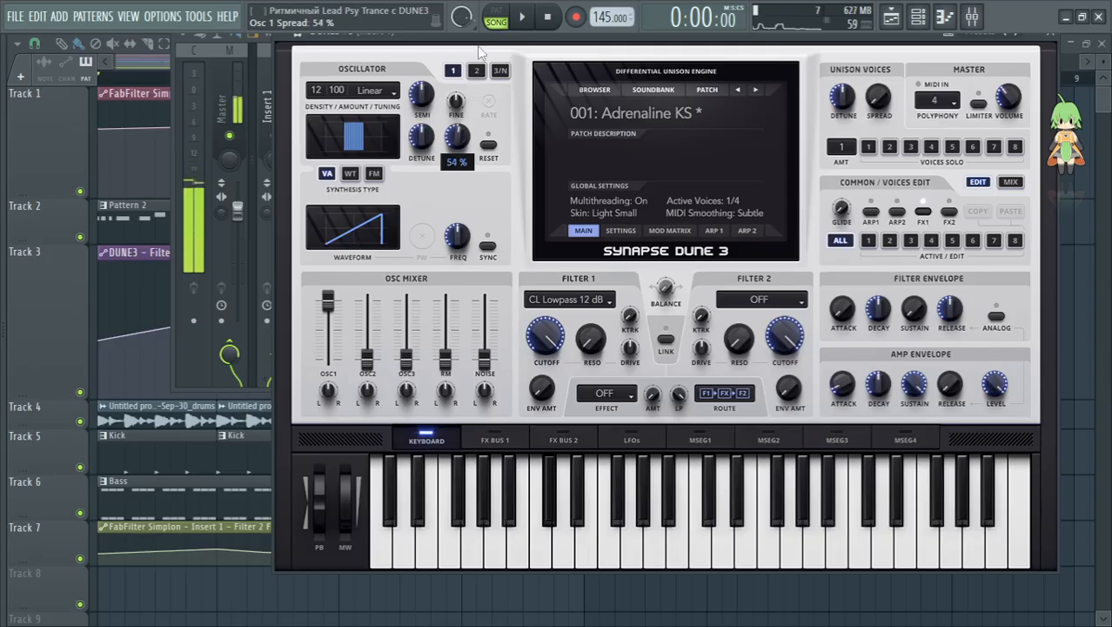
drag(503, 7, 524, 19)
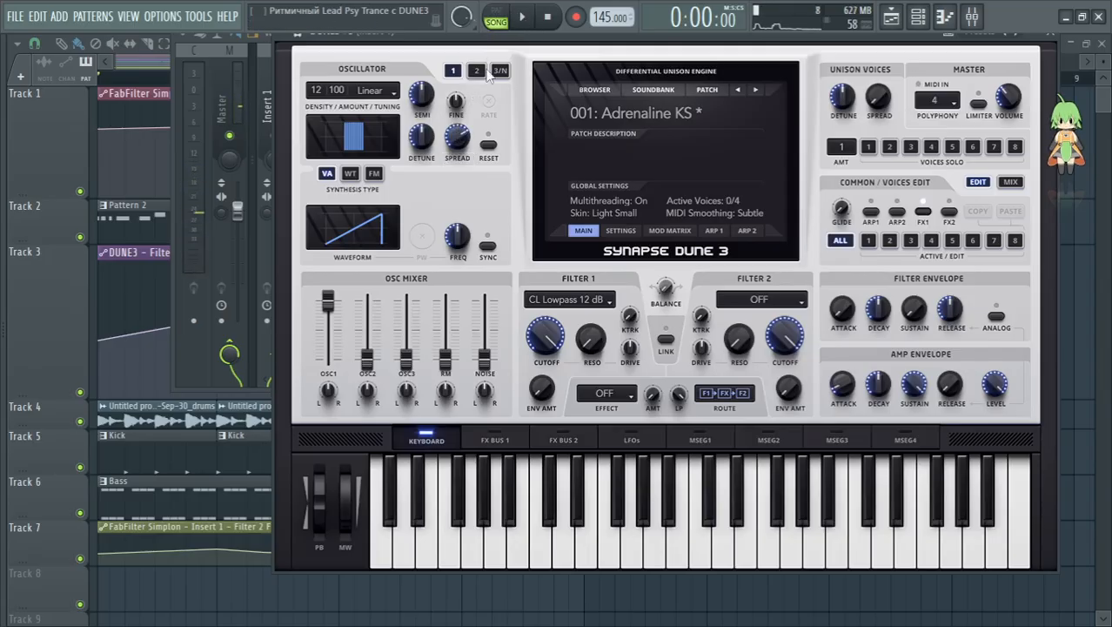
Step: Increase oscillator 1's detune to about 63% while auditioning a note
key(w)
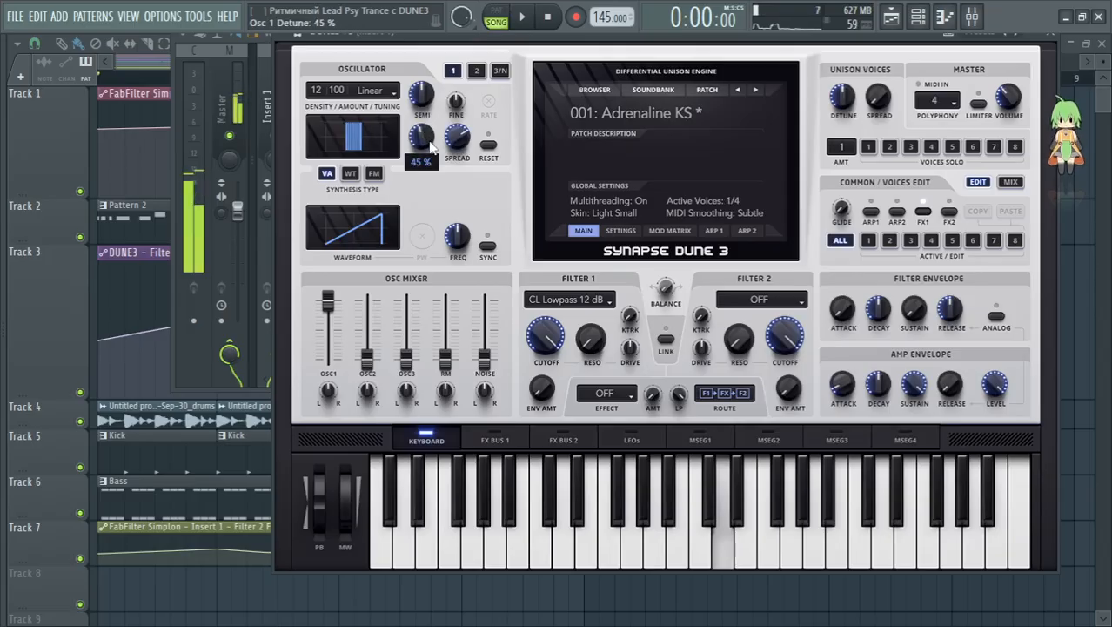
scroll(436, 126, up, 7)
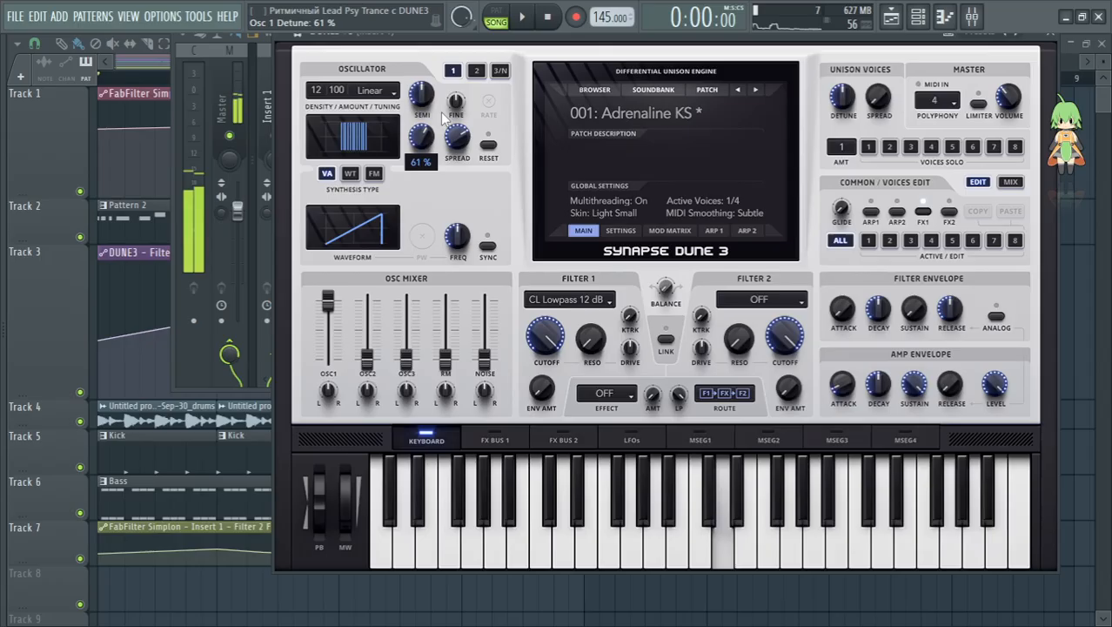
scroll(447, 127, up, 6)
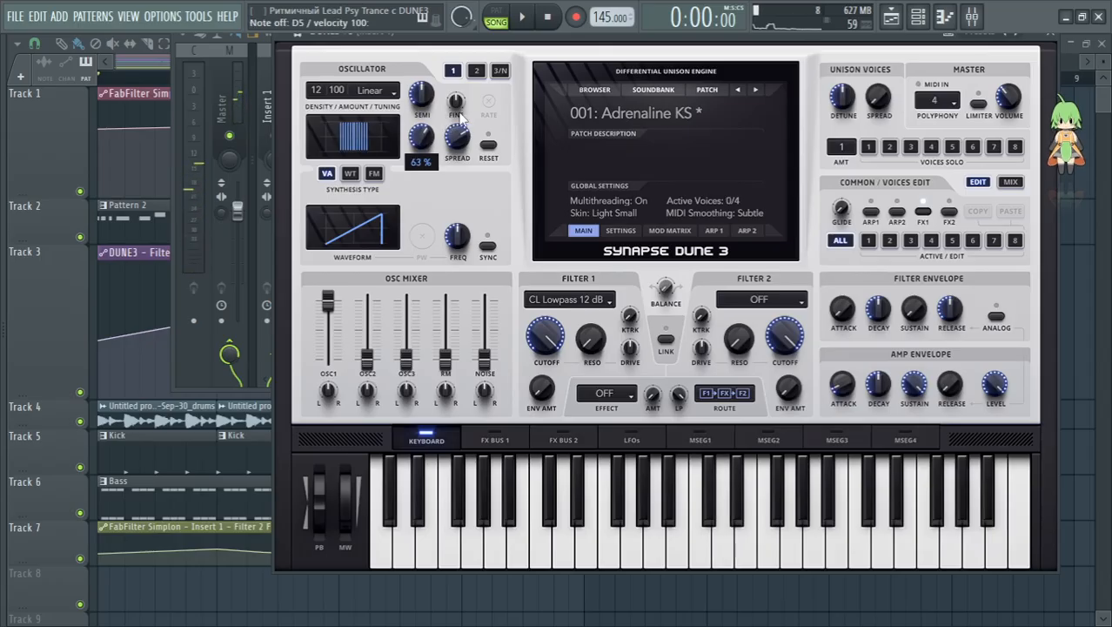
scroll(471, 121, down, 1)
key(w)
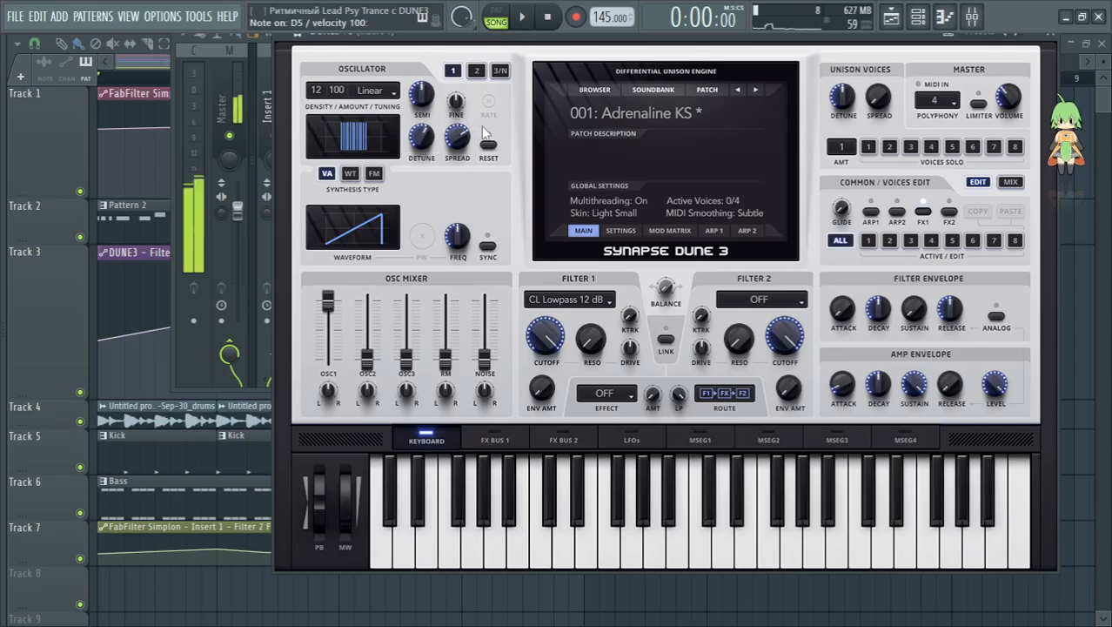
Step: Lower oscillator 1's semitone tuning to about -11 and audition the lower pitch with several notes
scroll(427, 102, down, 1)
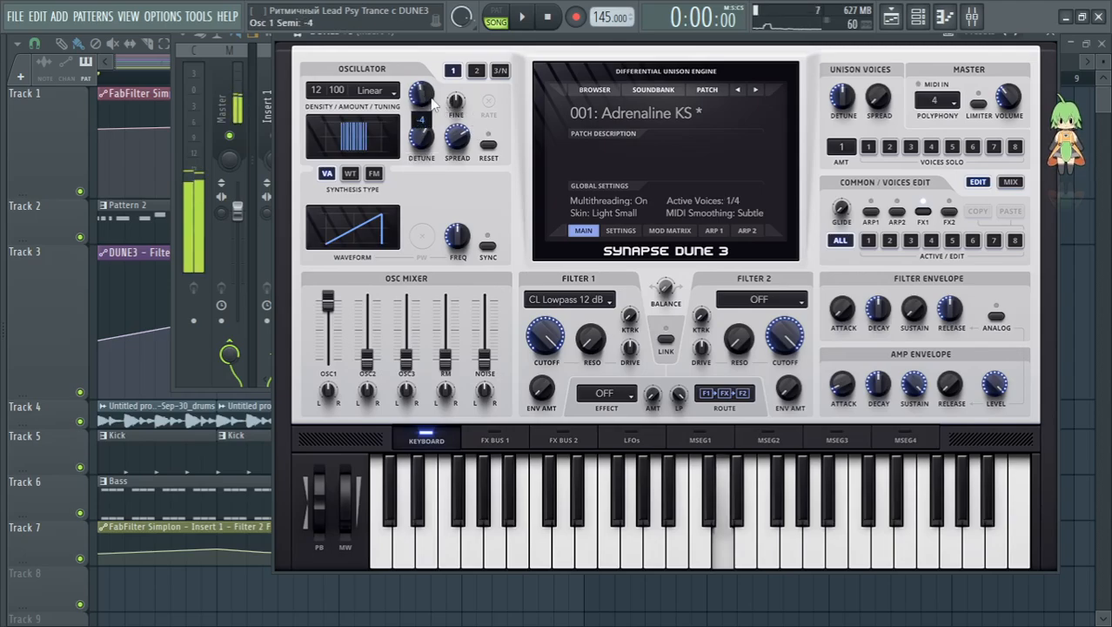
scroll(439, 111, down, 6)
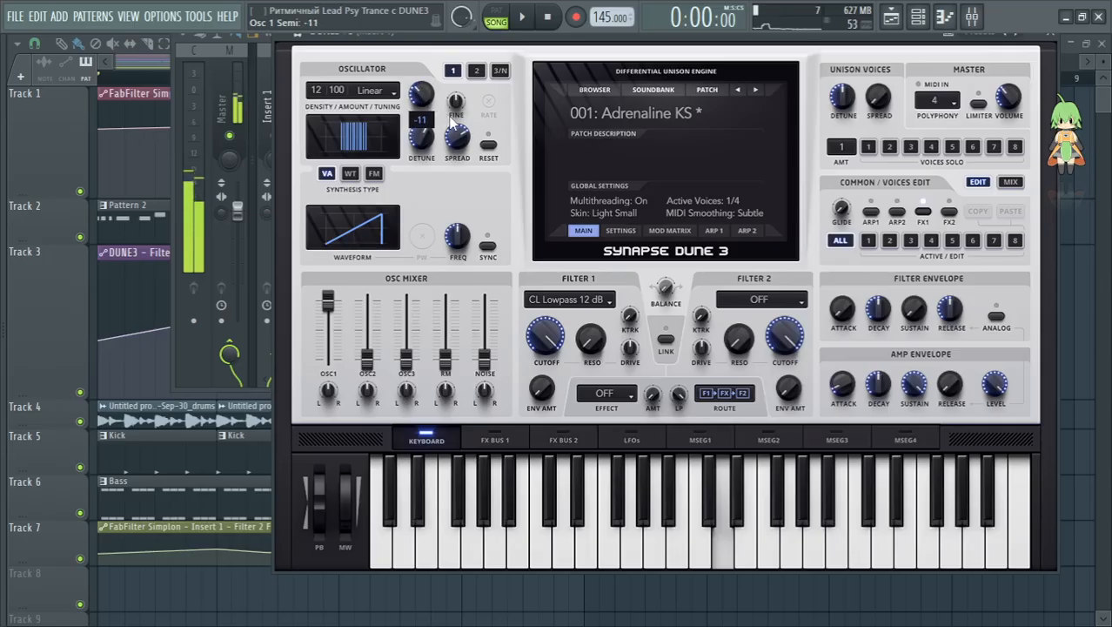
key(x)
key(x)
key(v)
key(x)
key(v)
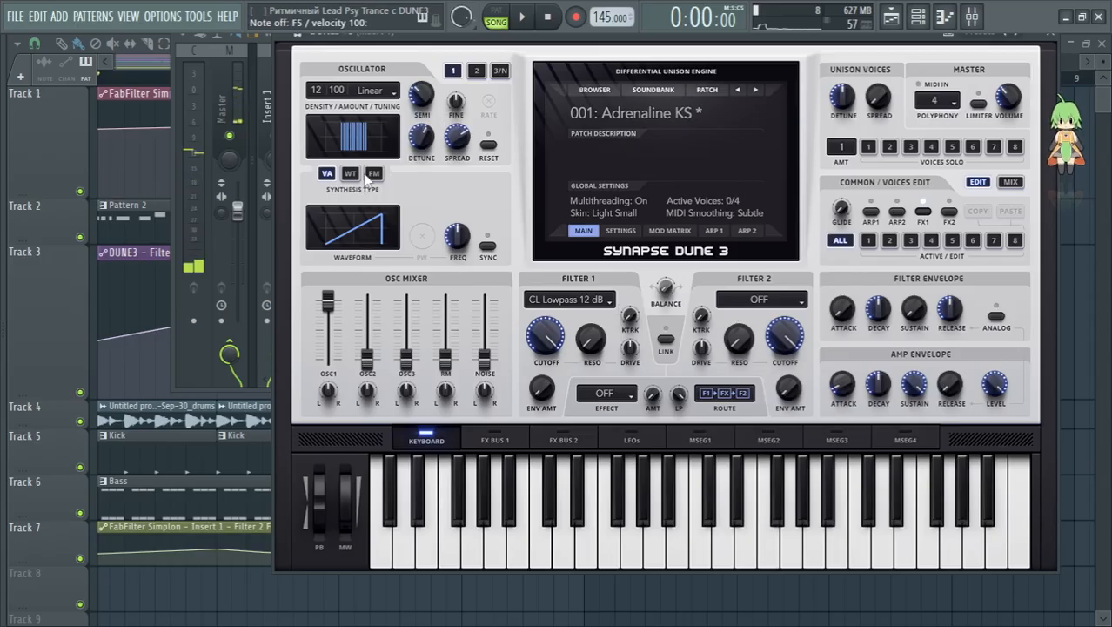
Step: Switch oscillator 1's synthesis type to FM and audition the sound with several notes
click(374, 173)
key(x)
key(x)
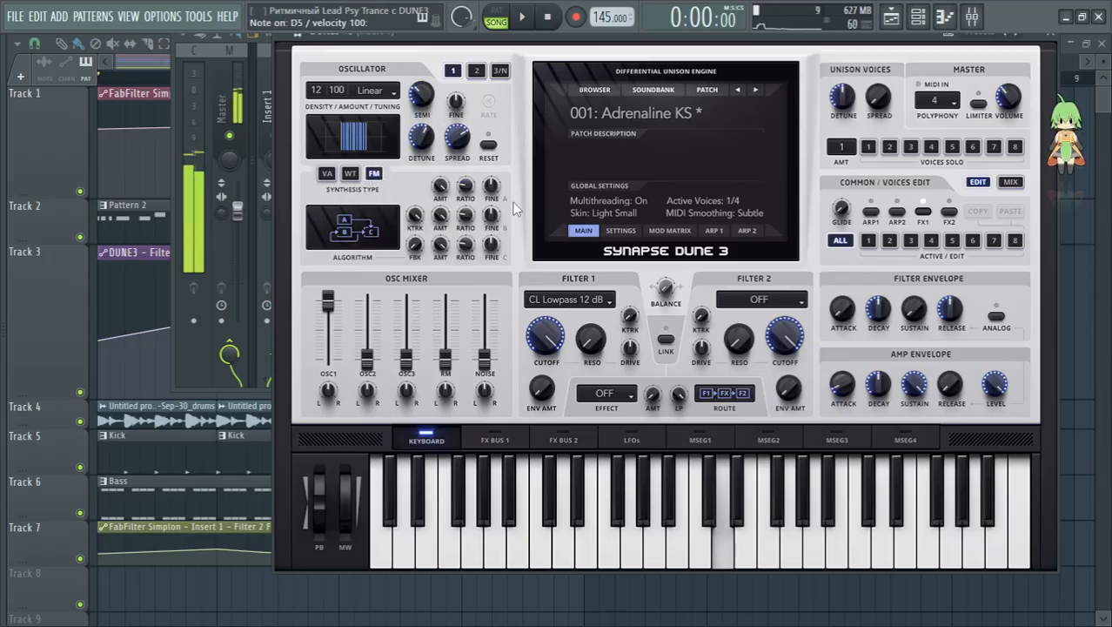
key(s)
key(x)
key(x)
key(c)
key(x)
key(d)
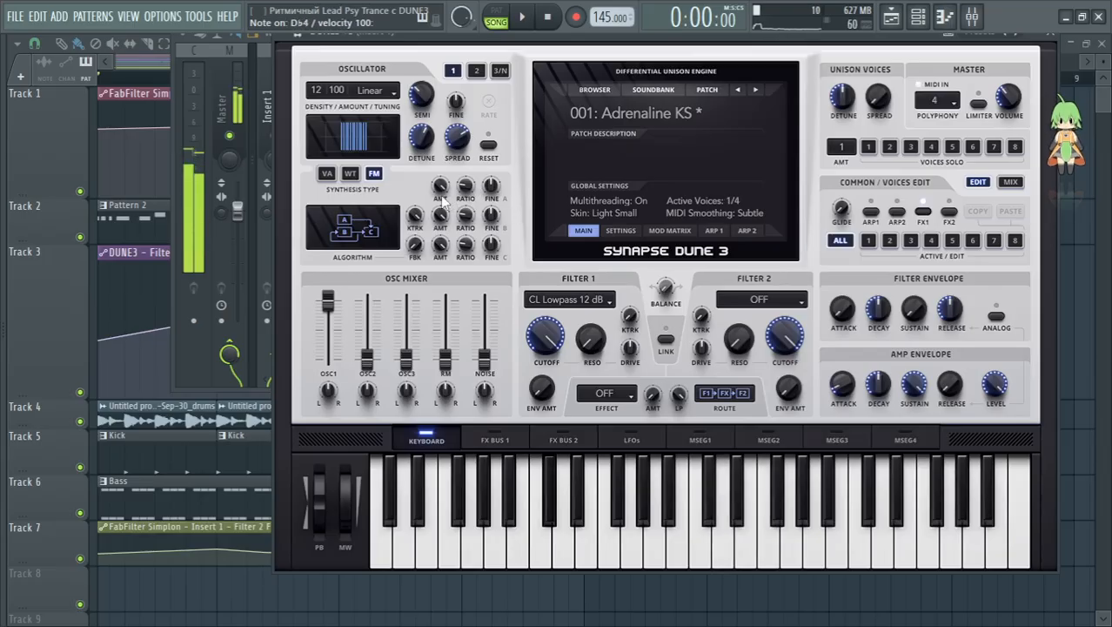
key(s)
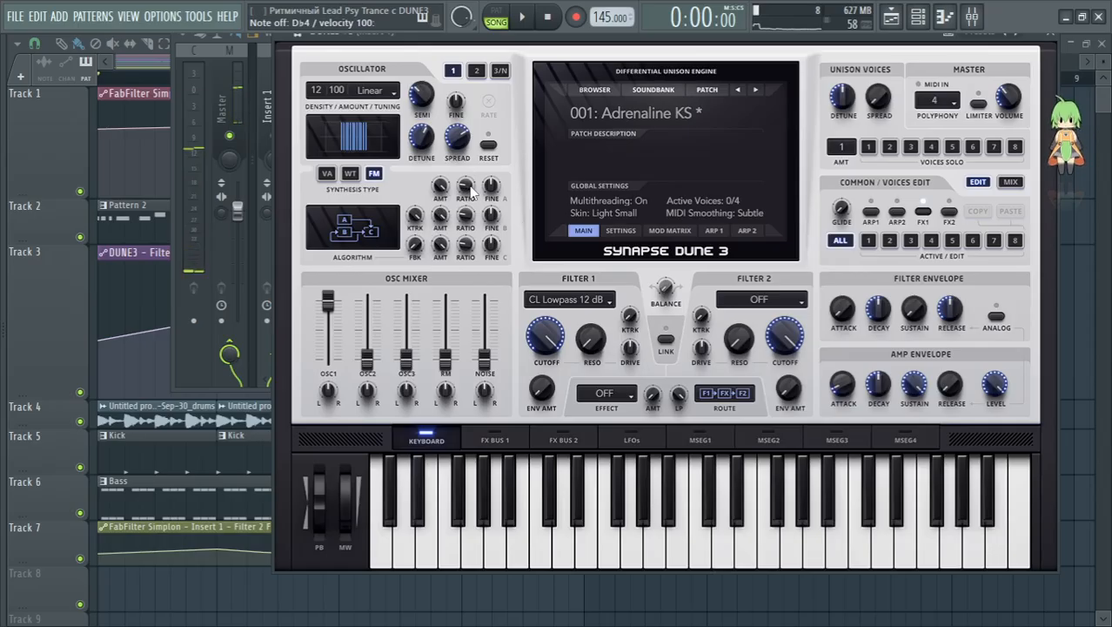
Step: Adjust oscillator 1's FM ratios, trying 0.50 for operator A and 2.00 for operator B, while auditioning notes
key(x)
key(x)
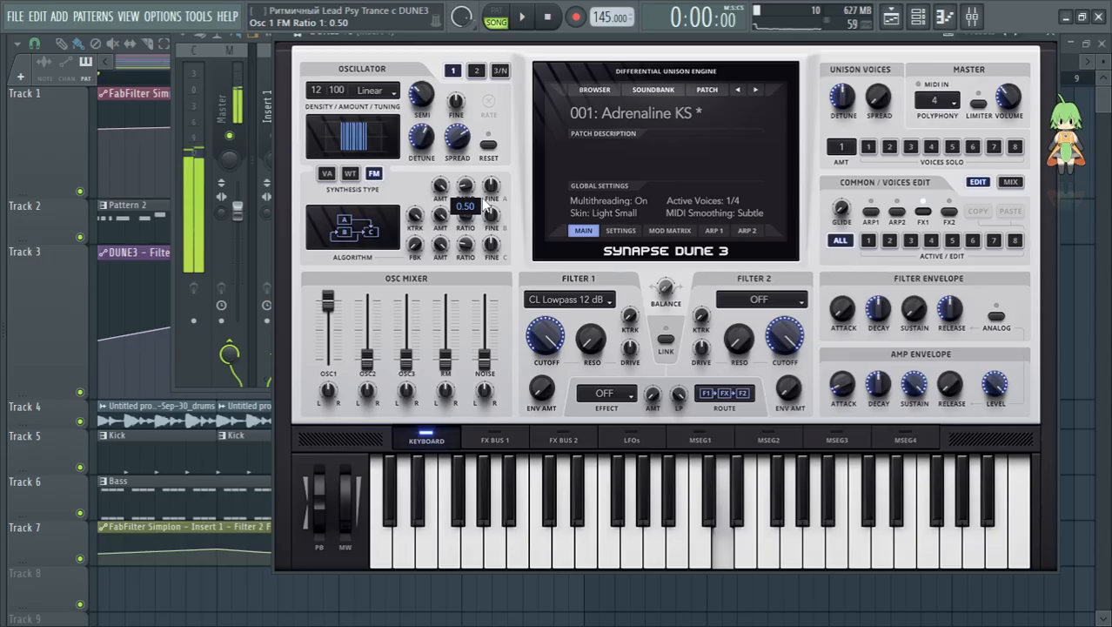
key(x)
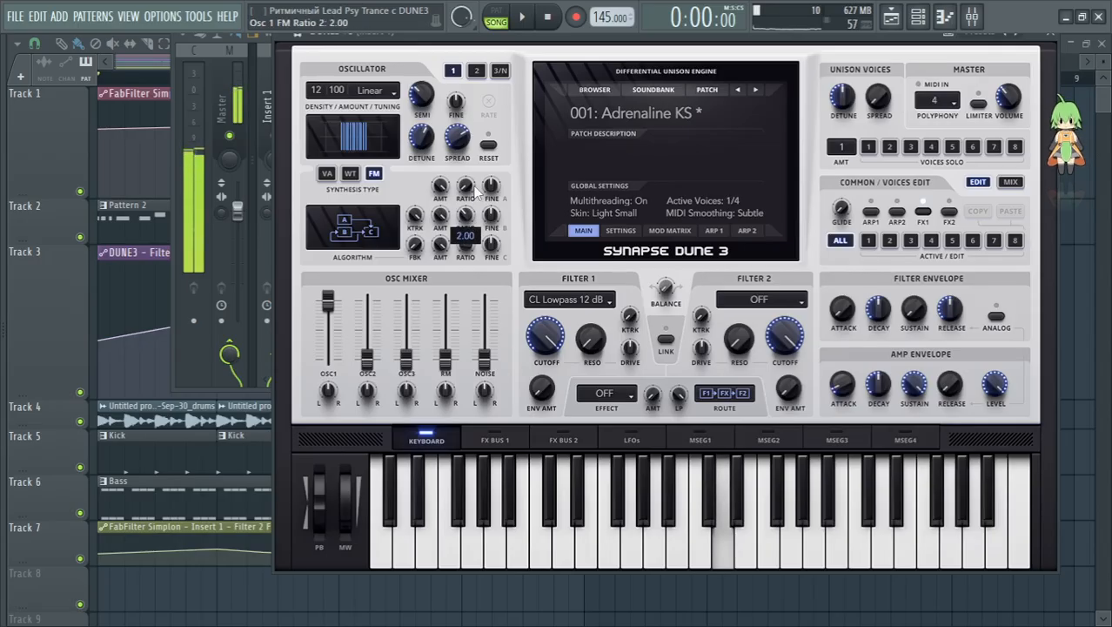
key(s)
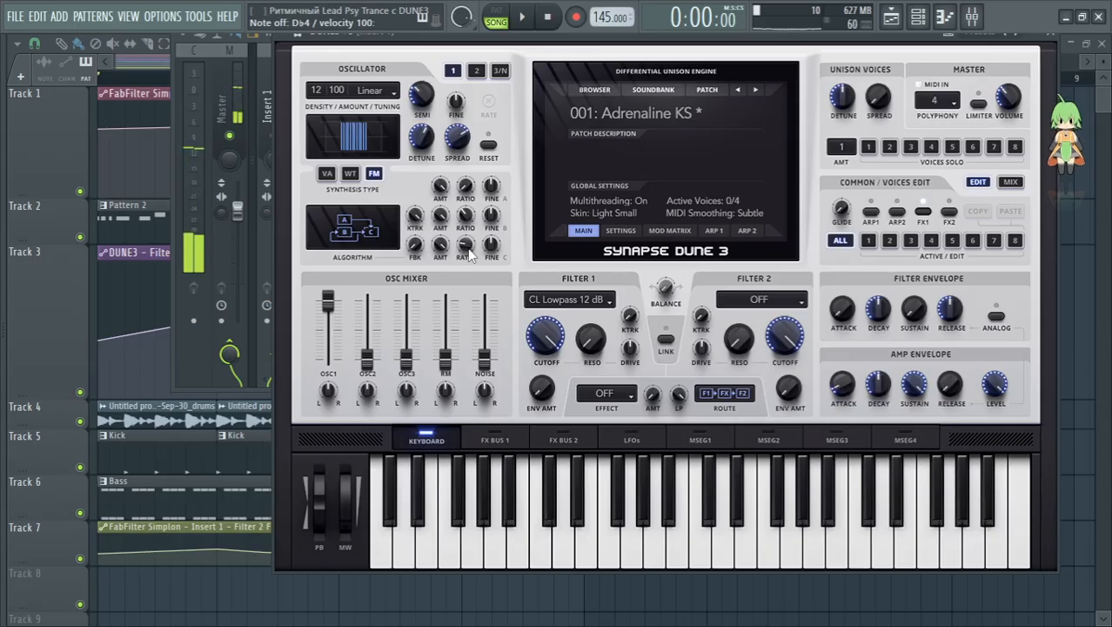
mouse_move(477, 250)
key(w)
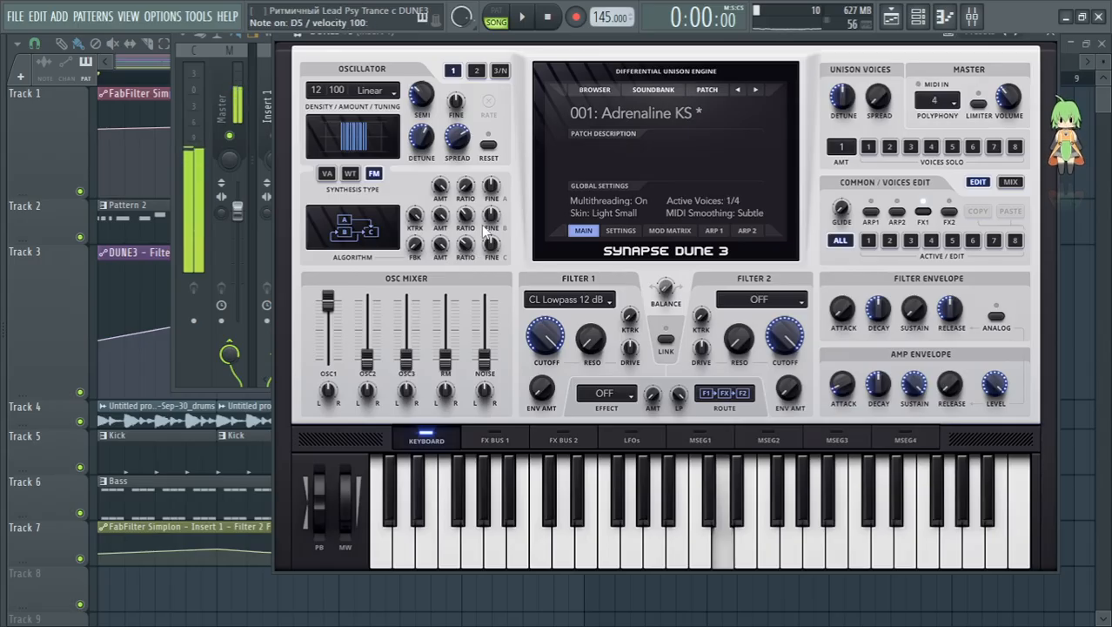
key(w)
Step: Listen to the lead in the song, return to the playlist and start playback of Pattern 2 alone
key(space)
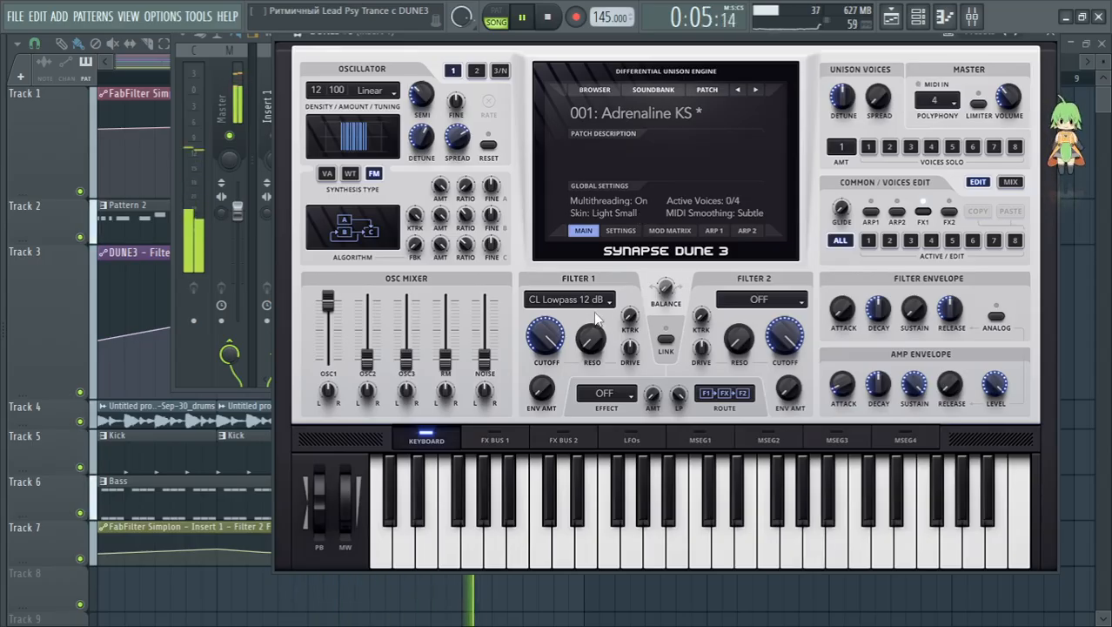
key(space)
click(895, 20)
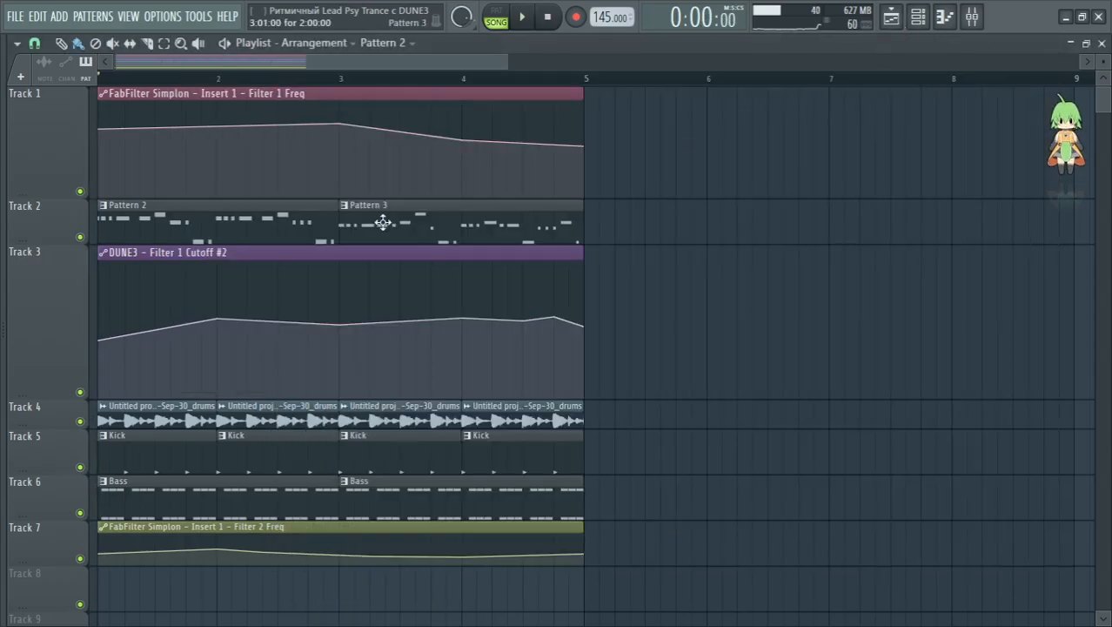
click(494, 21)
key(space)
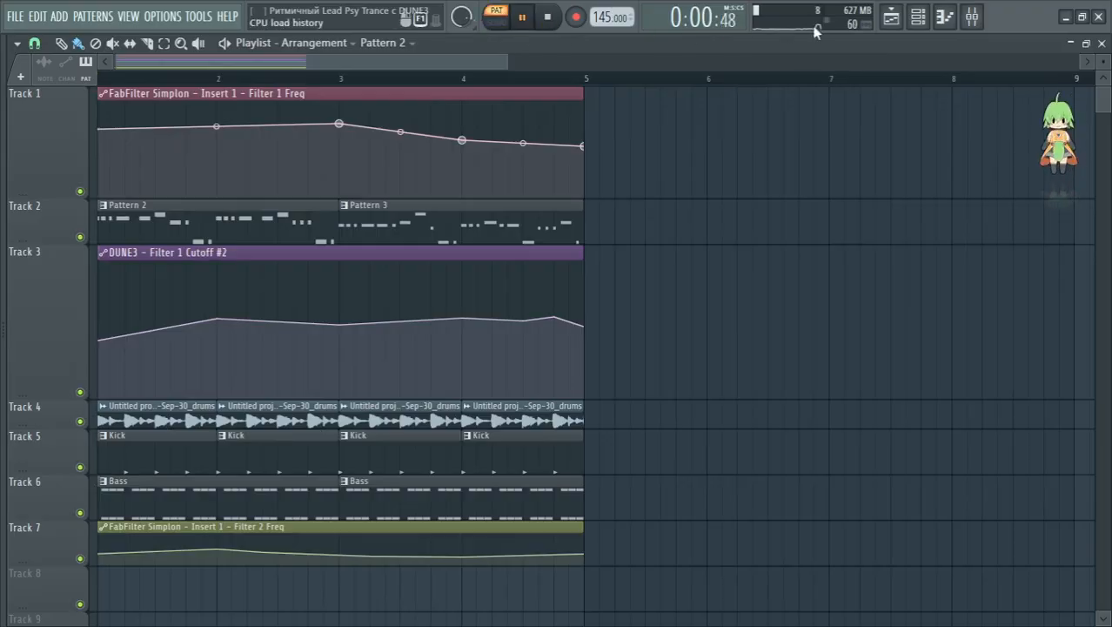
Step: Mute the DUNE3 #2 channel in the channel rack and open the DUNE3 #3 synth
click(921, 18)
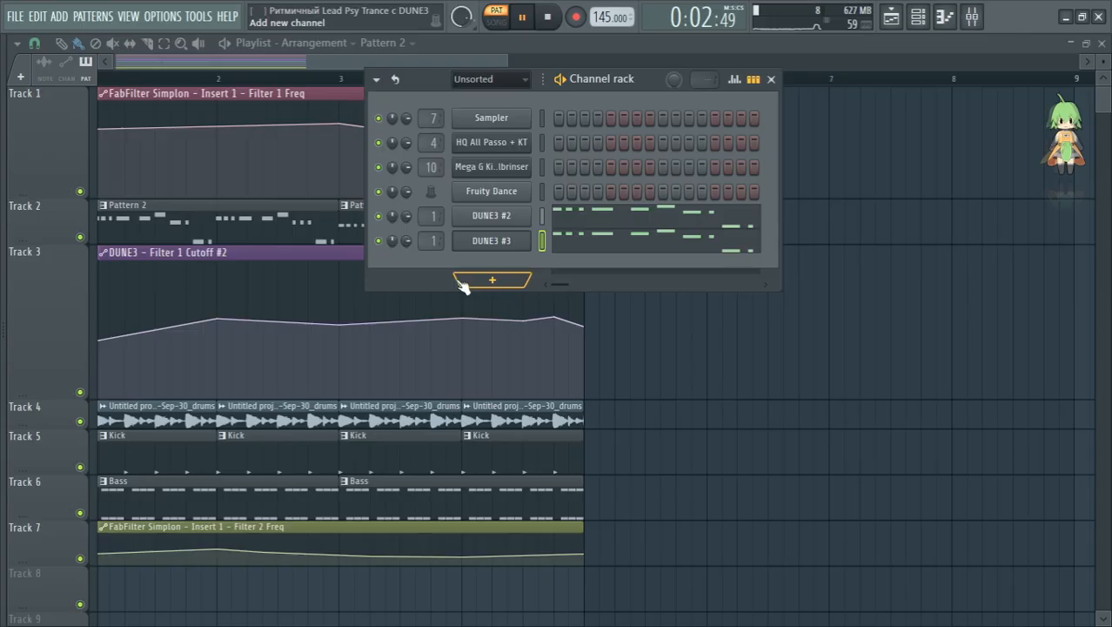
click(379, 241)
click(380, 240)
click(378, 217)
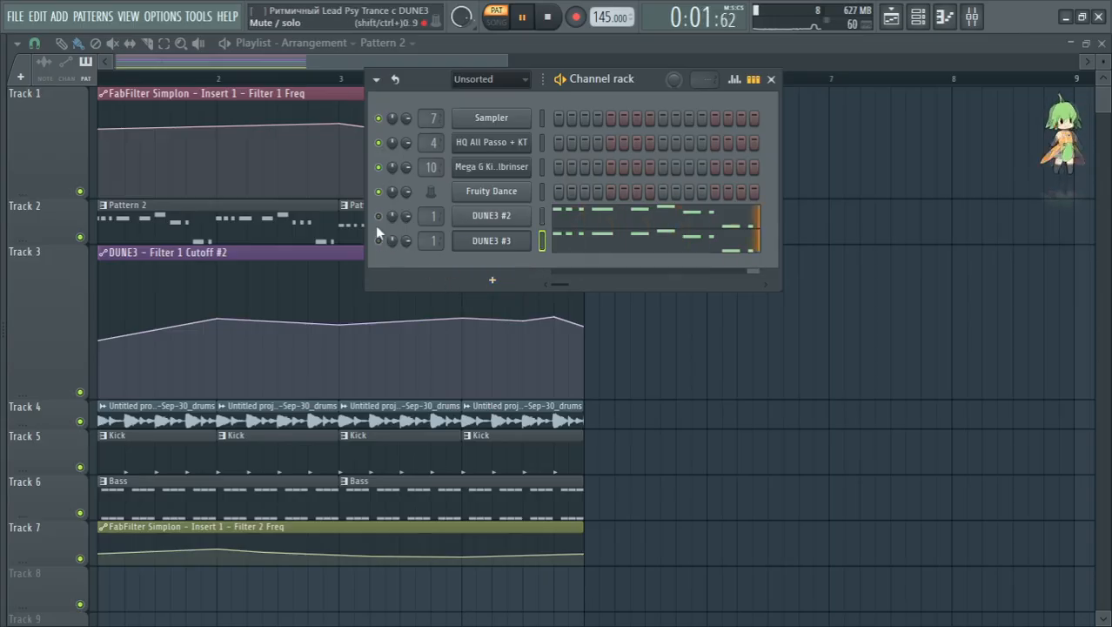
click(526, 239)
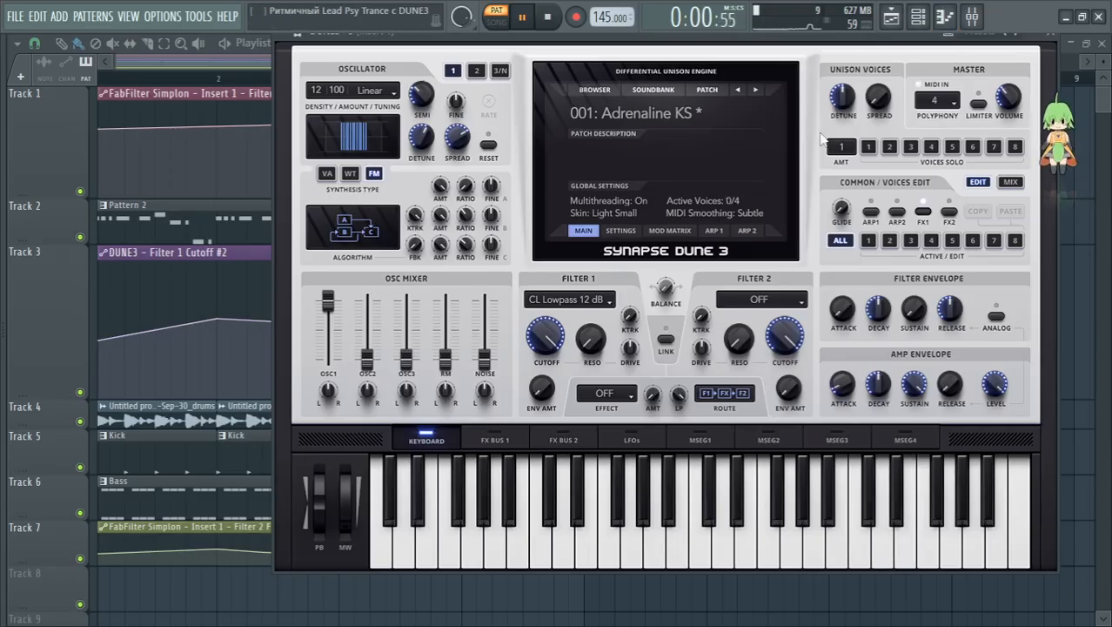
Step: Stop playback and audition the DUNE3 #3 sound by alternating between two notes
key(space)
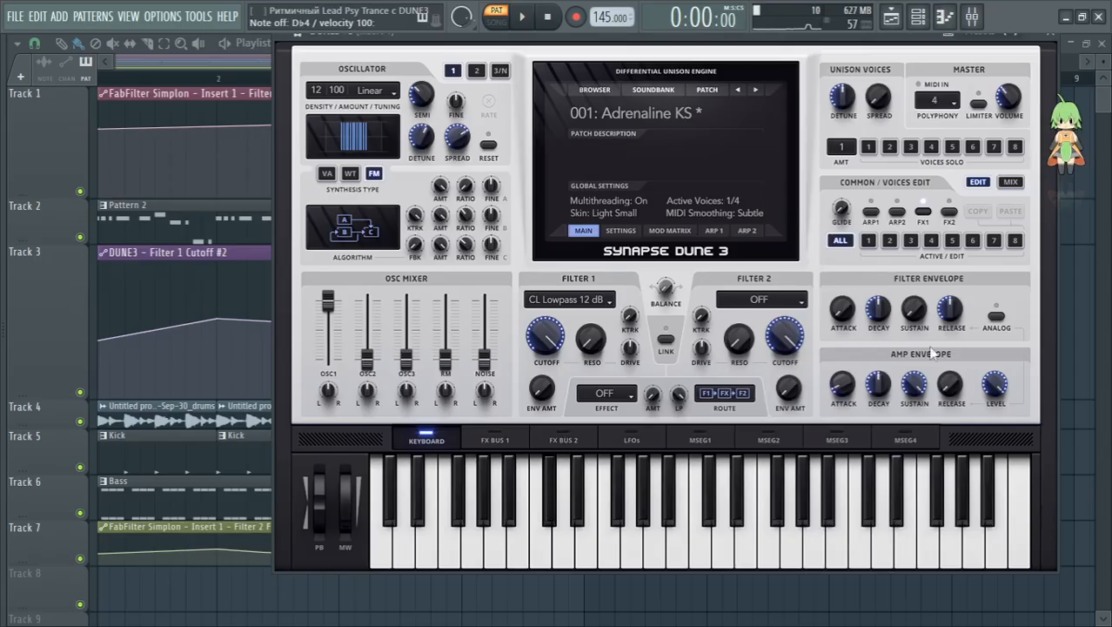
key(s)
key(w)
key(s)
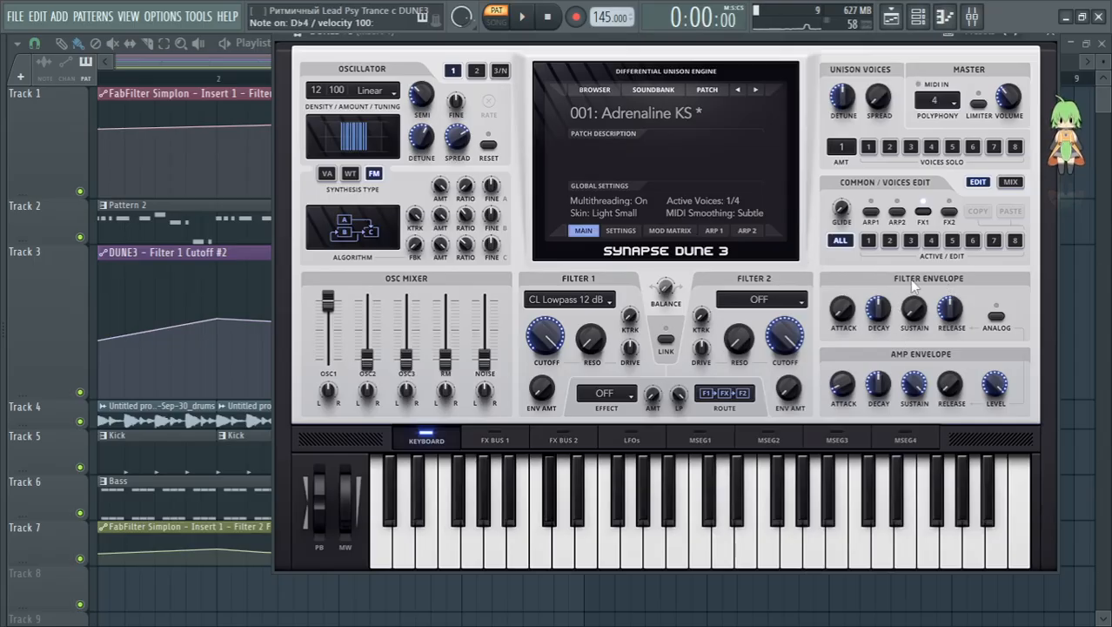
key(w)
key(s)
key(w)
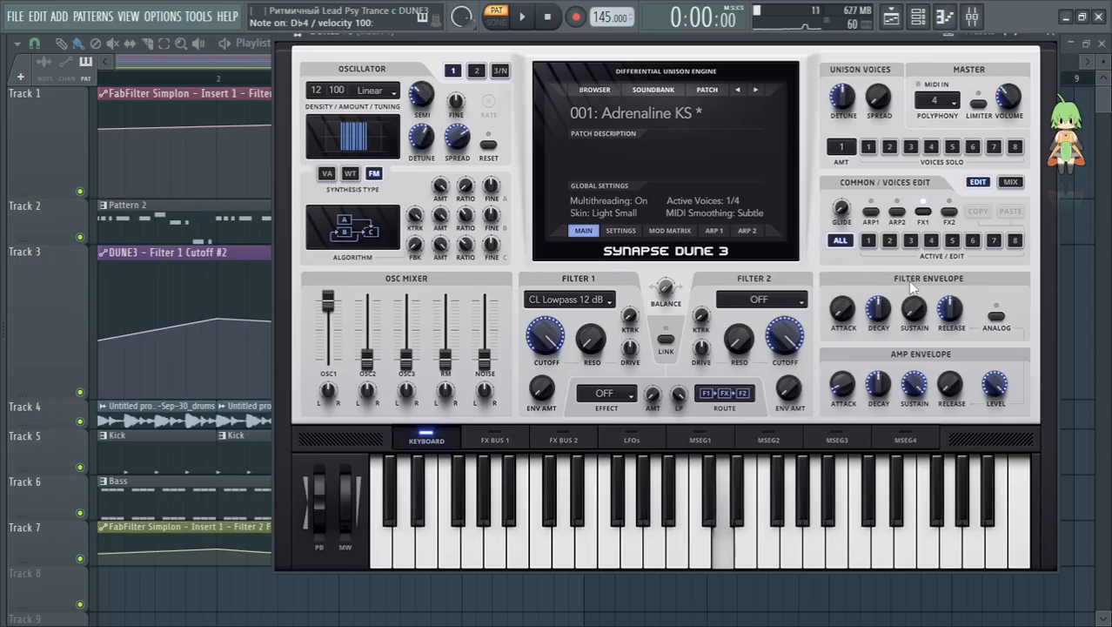
key(s)
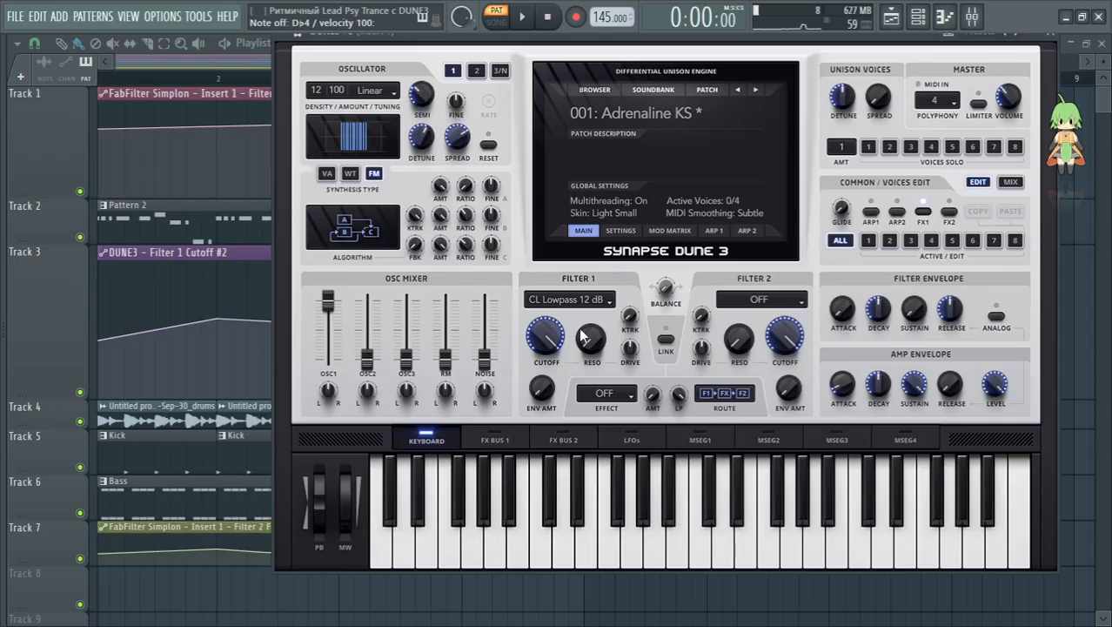
Step: Raise filter 1's resonance above 52% and adjust its cutoff, checking with notes and the looping pattern
drag(550, 341, 566, 444)
key(s)
drag(595, 352, 597, 349)
drag(612, 283, 642, 220)
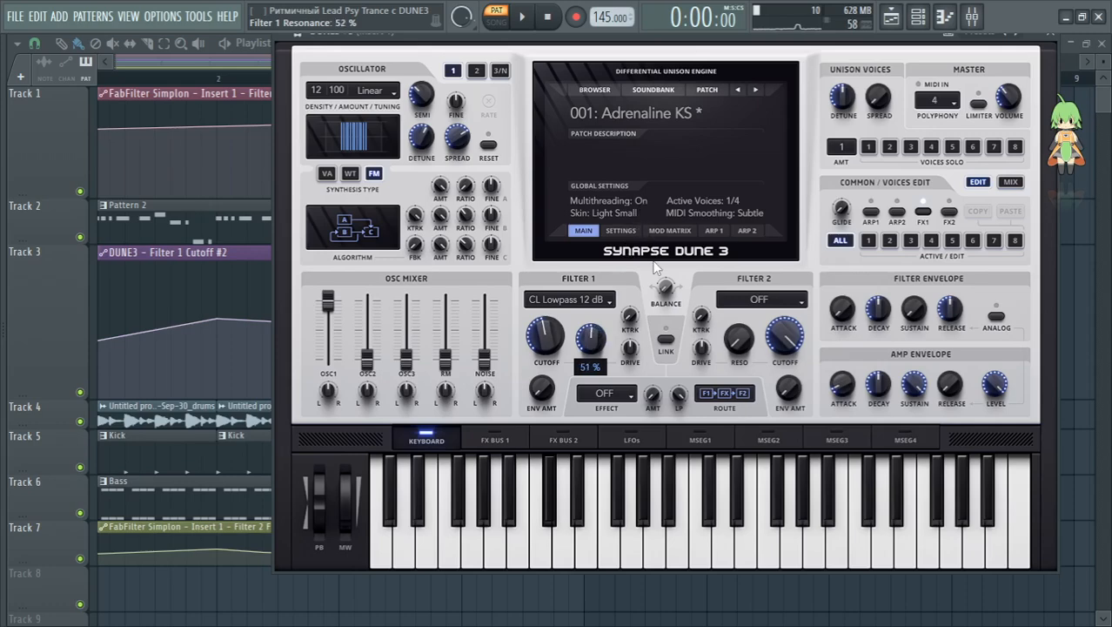
drag(661, 300, 700, 240)
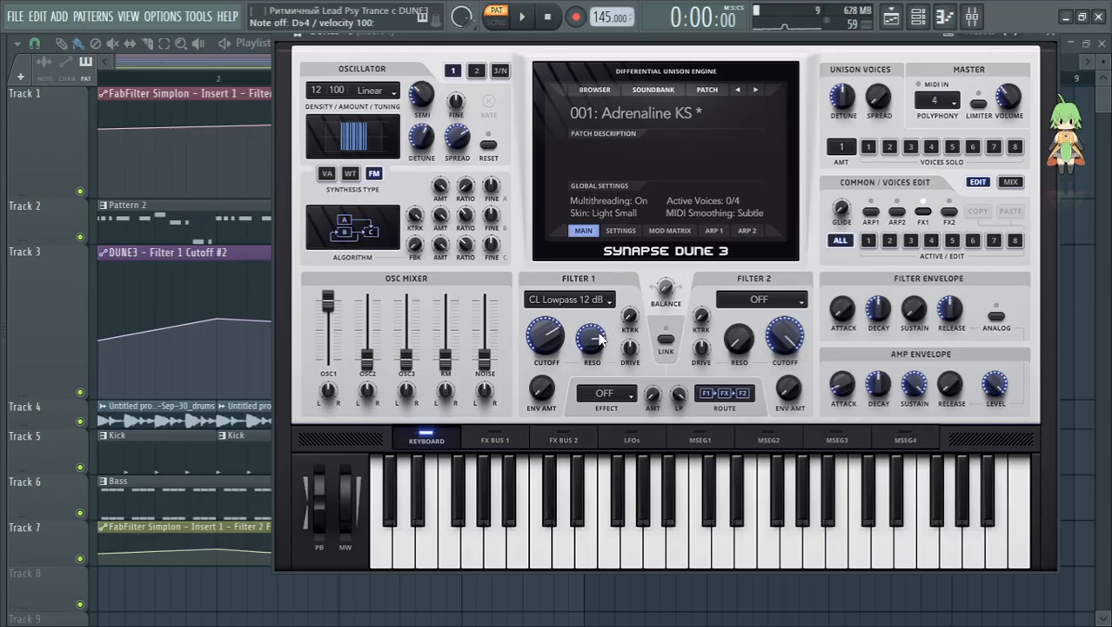
key(space)
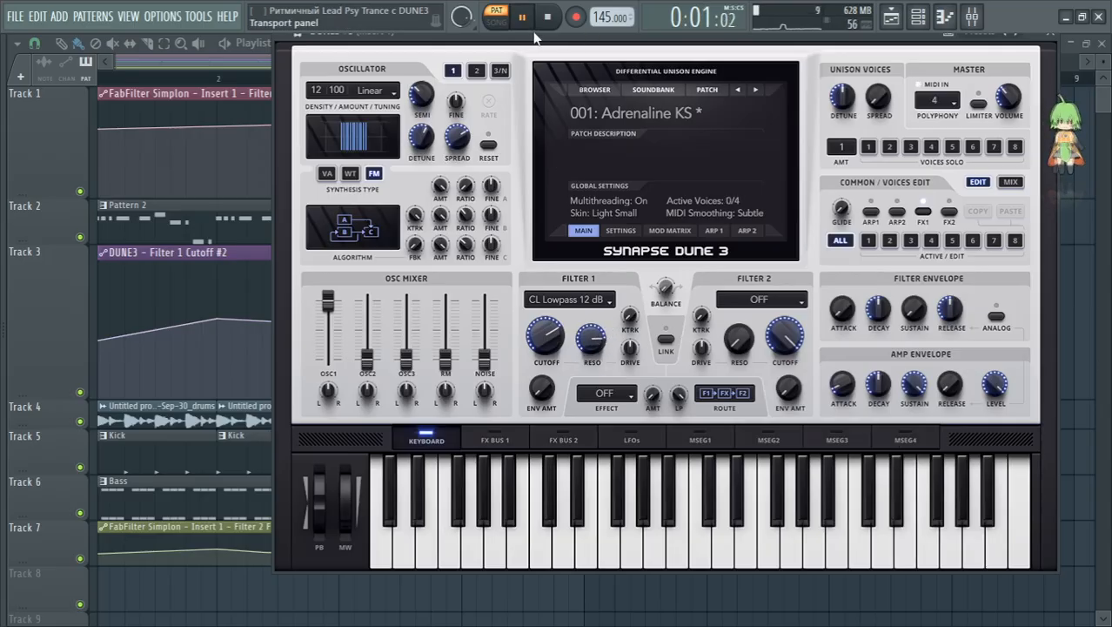
mouse_move(537, 334)
mouse_down()
mouse_move(539, 387)
mouse_move(566, 317)
mouse_move(561, 366)
mouse_move(552, 339)
mouse_up()
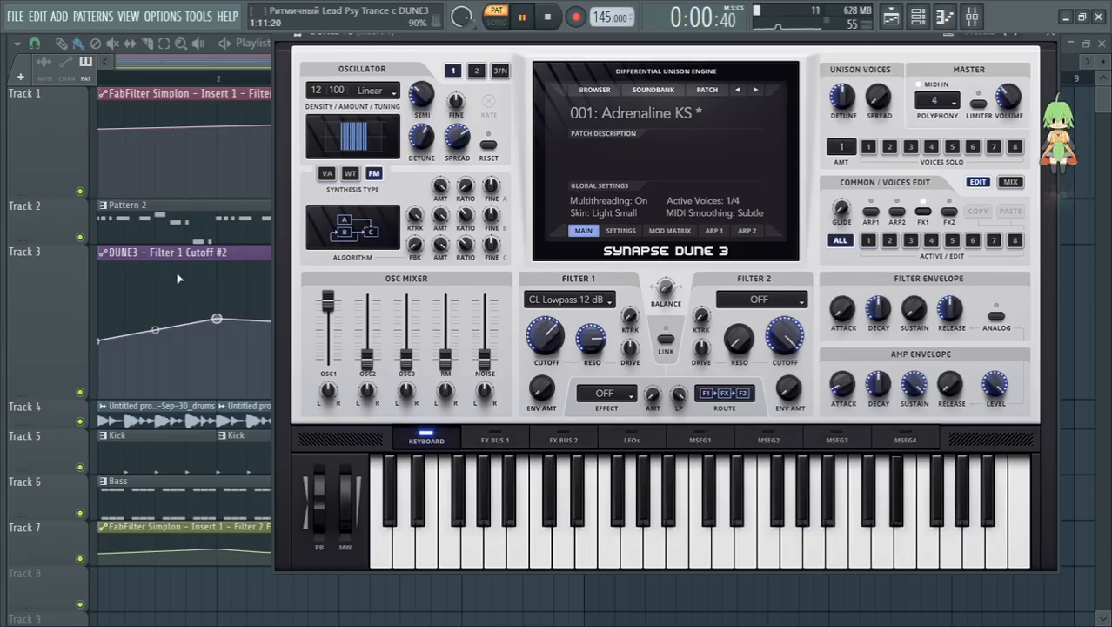
Step: Delete the DUNE3 Filter 1 Cutoff #2 and both FabFilter Simplon automation clips from the playlist
right_click(196, 253)
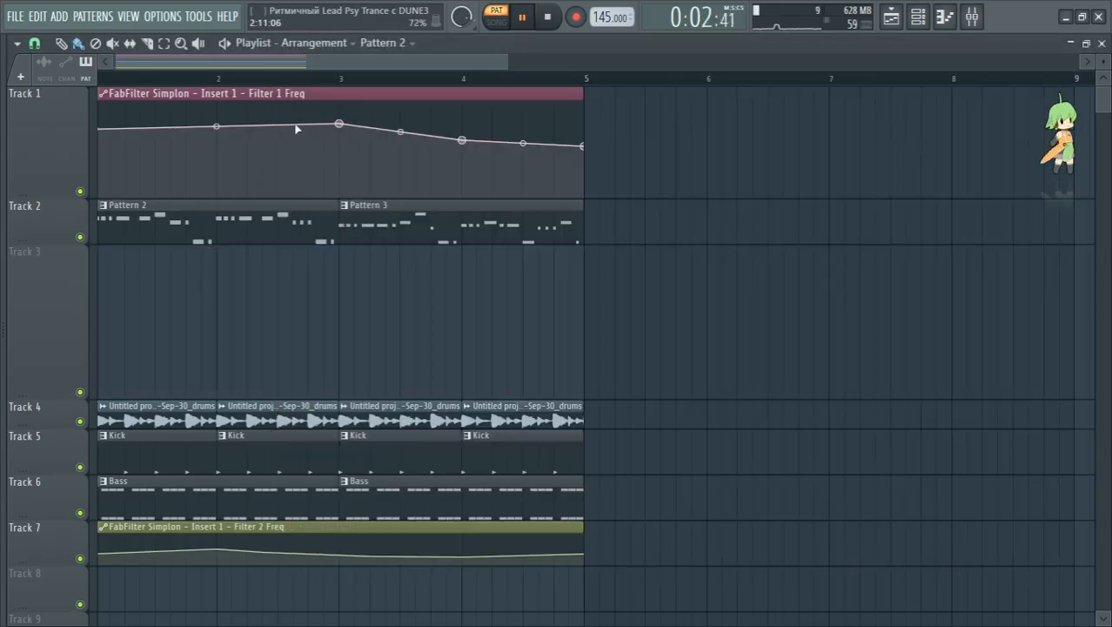
key(ctrl+z)
right_click(294, 94)
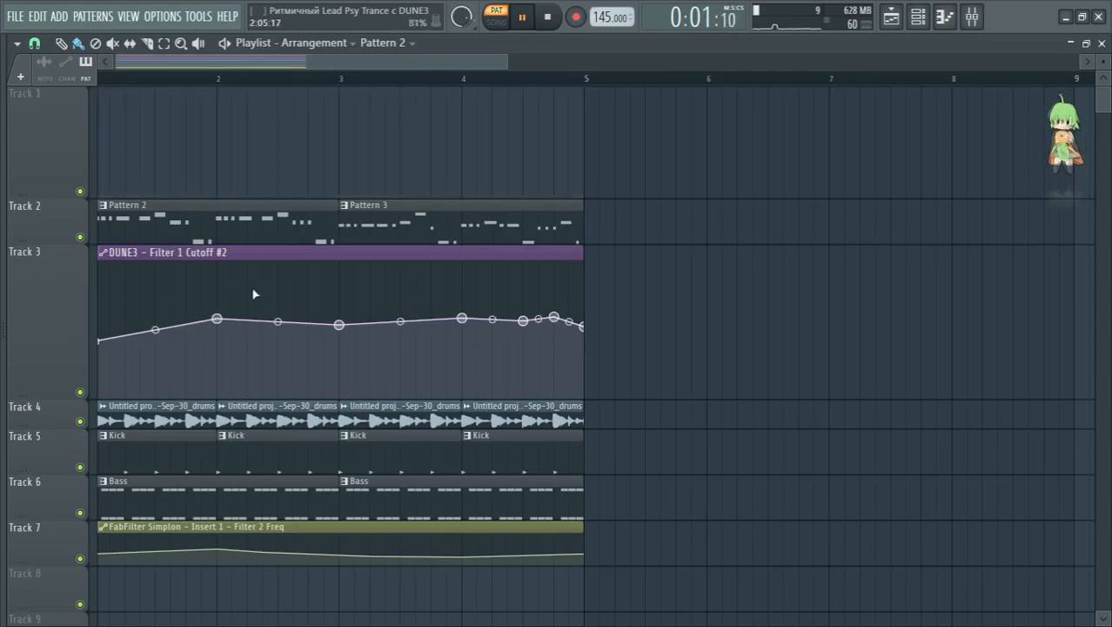
right_click(250, 254)
right_click(227, 531)
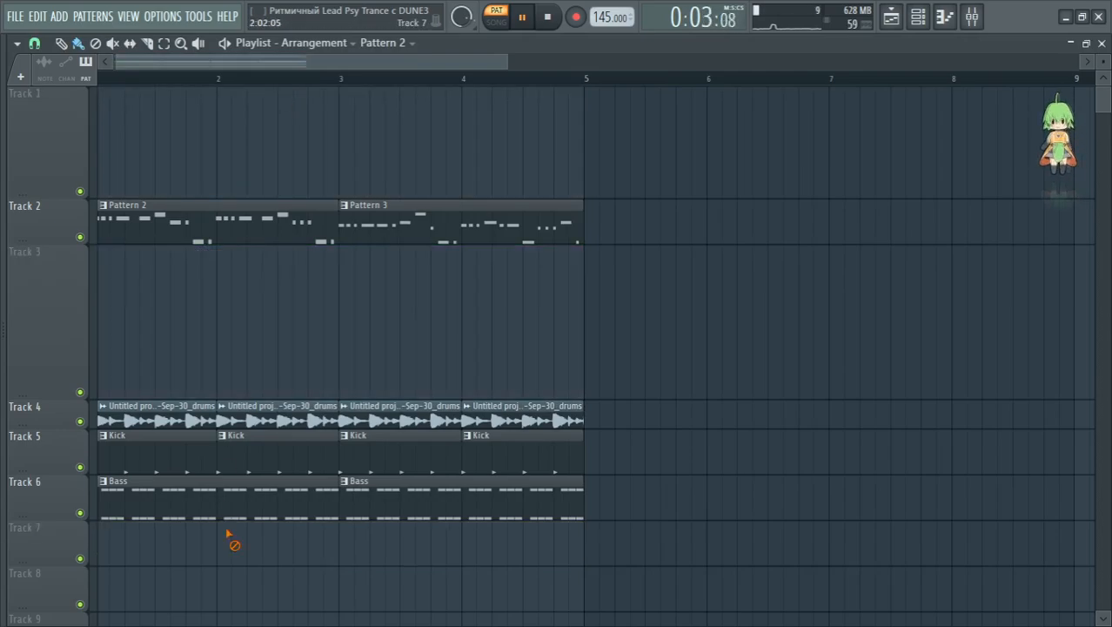
Step: Open the DUNE3 #2 synth and try its filter 1 cutoff at about 79%
key(F6)
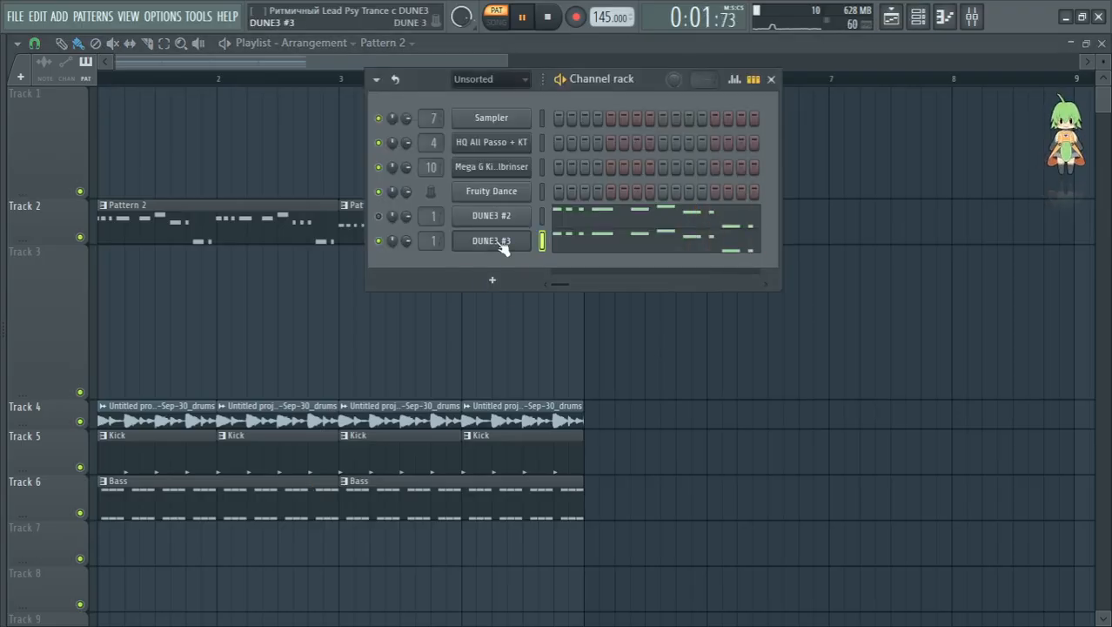
click(498, 243)
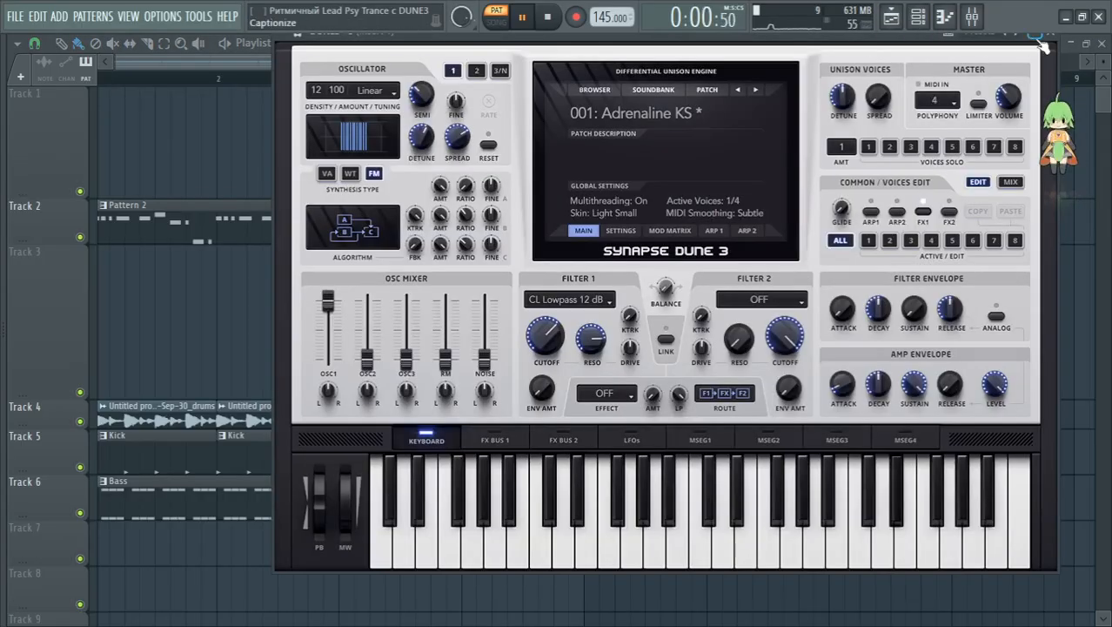
click(1038, 40)
click(490, 216)
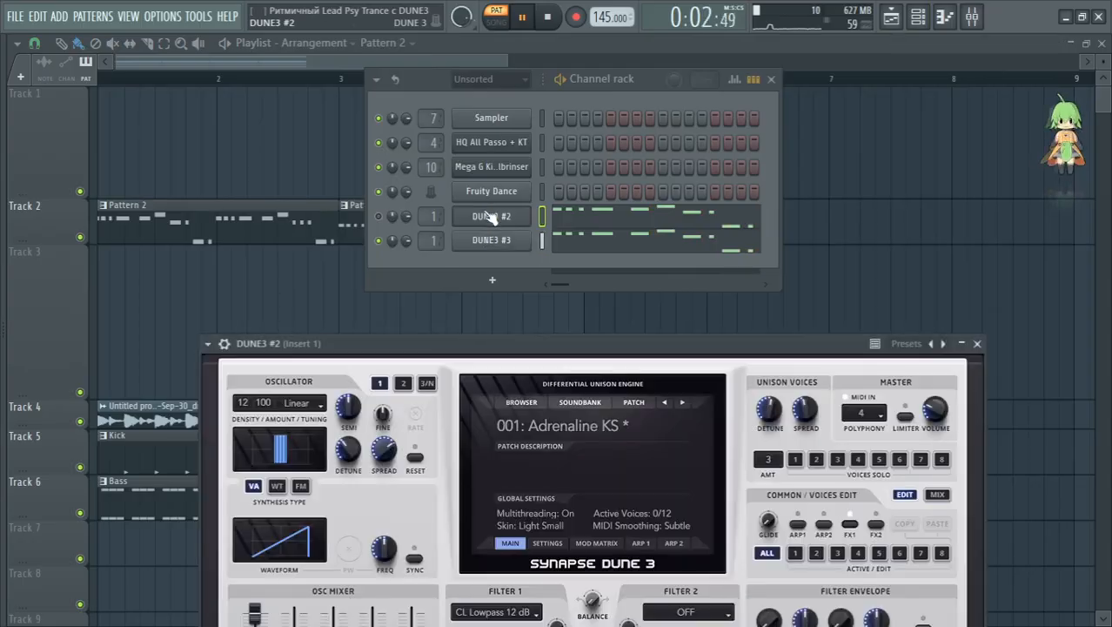
drag(479, 339, 515, 54)
drag(512, 365, 527, 395)
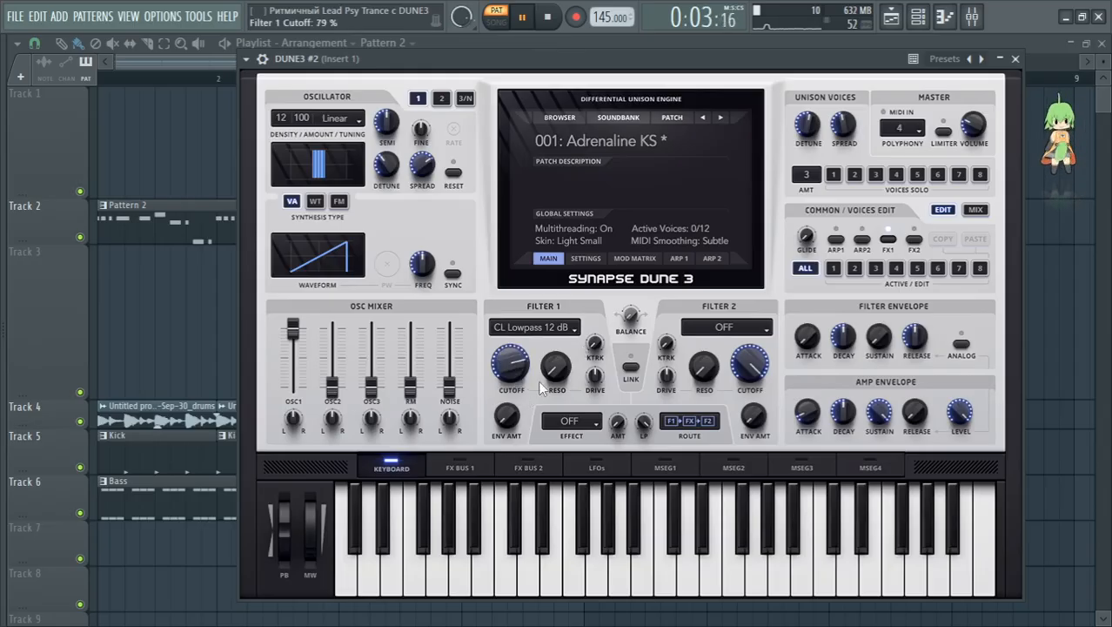
click(1015, 58)
Step: Stop playback and delete the DUNE3 #2 channel from the channel rack
key(space)
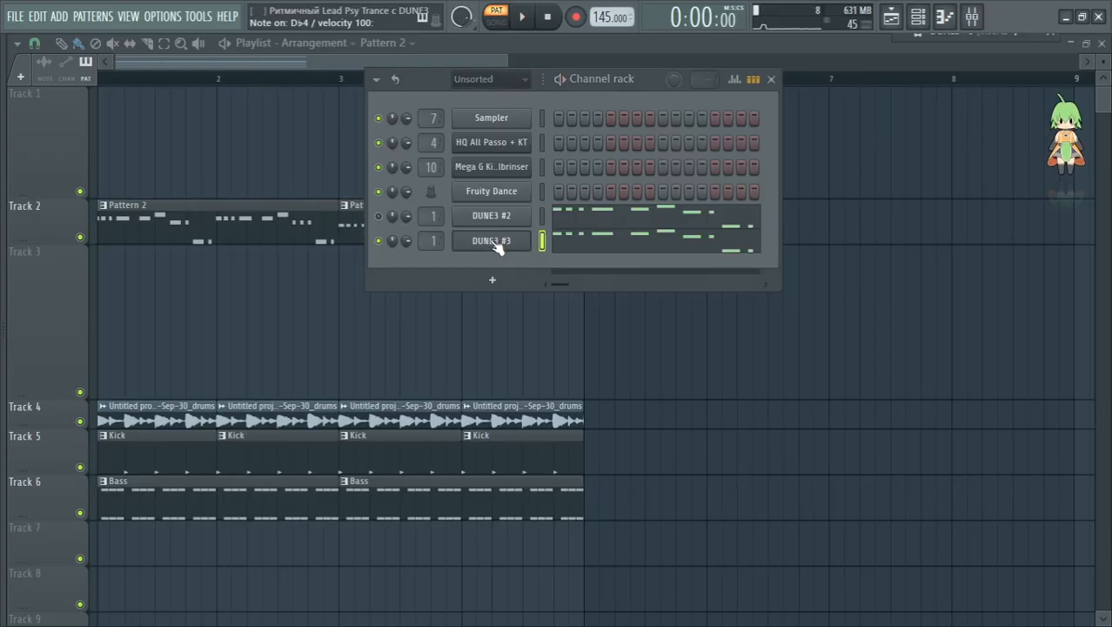
right_click(500, 215)
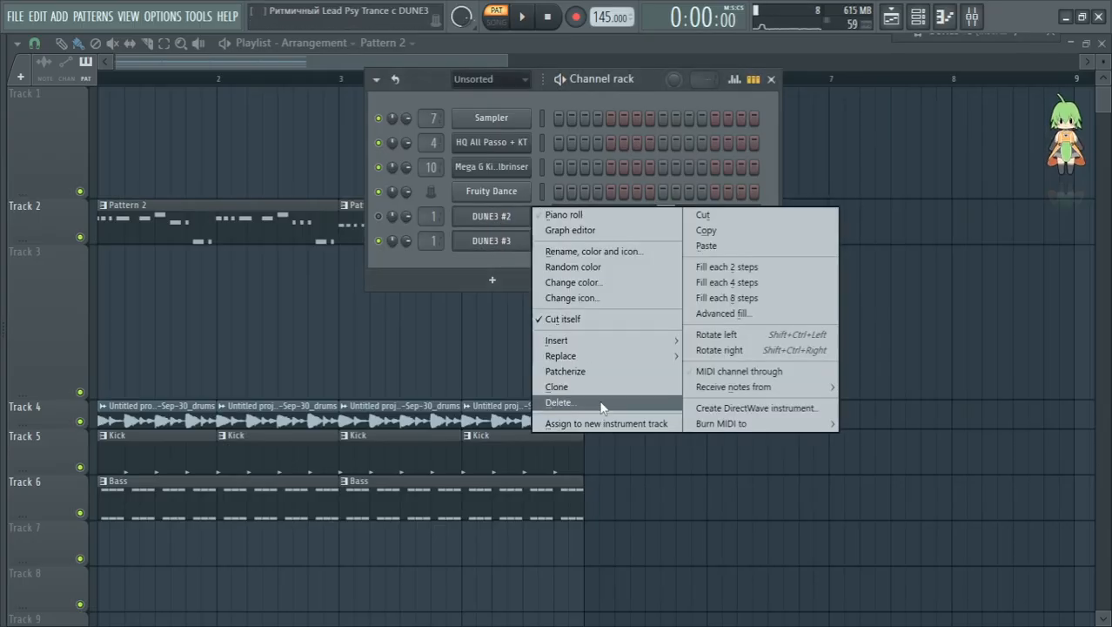
click(558, 402)
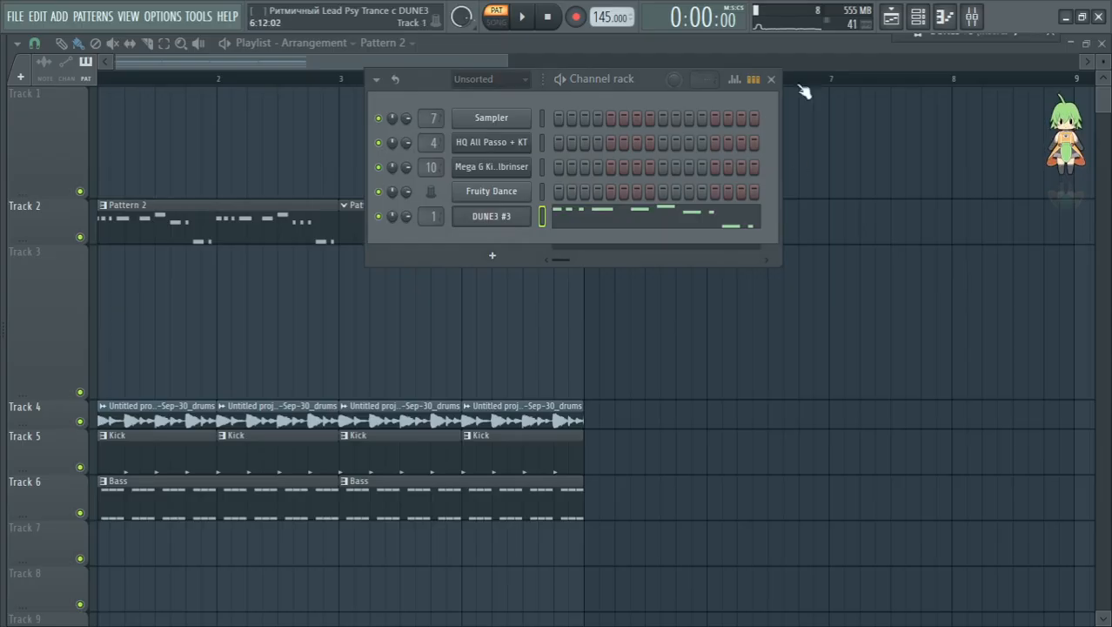
Step: Bring the DUNE3 #3 synth into view and create an automation clip for its filter 1 cutoff
double_click(979, 36)
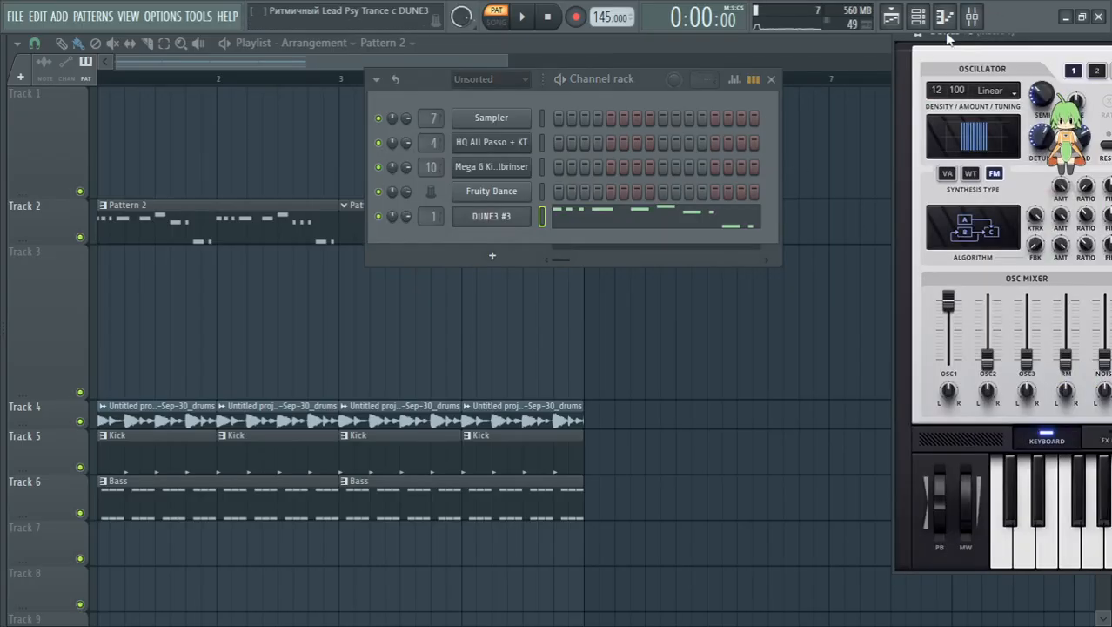
drag(1056, 41, 475, 66)
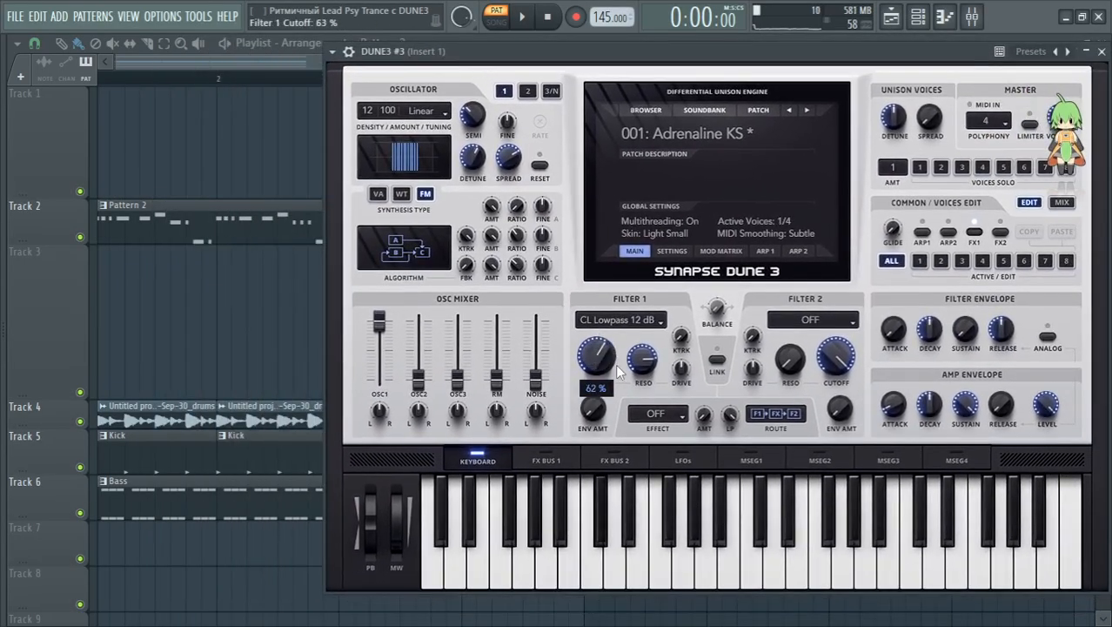
click(205, 18)
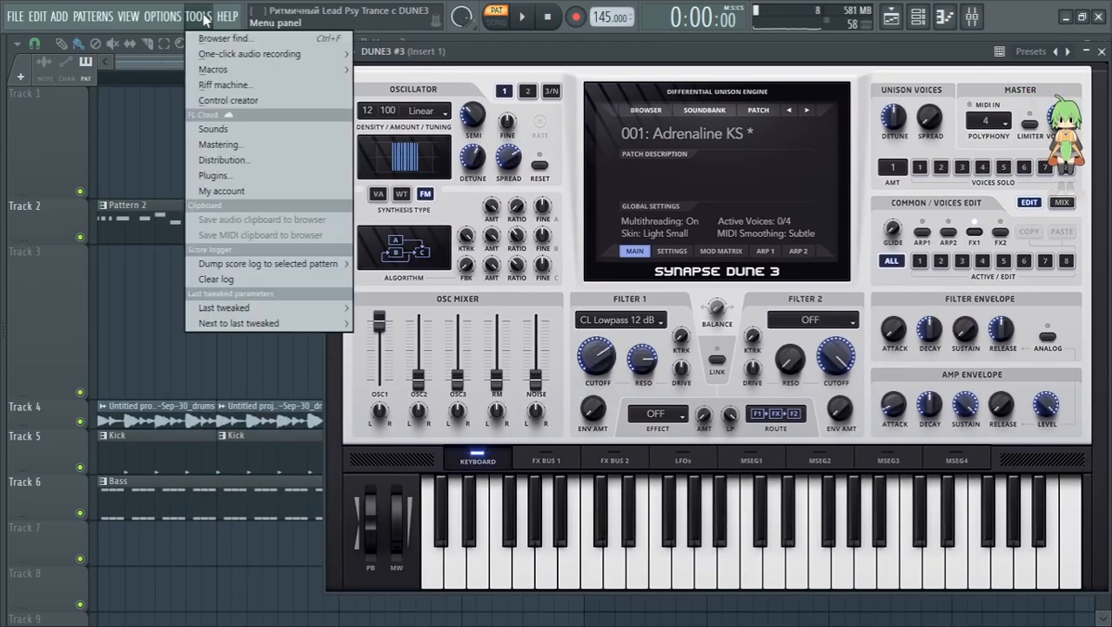
mouse_move(303, 311)
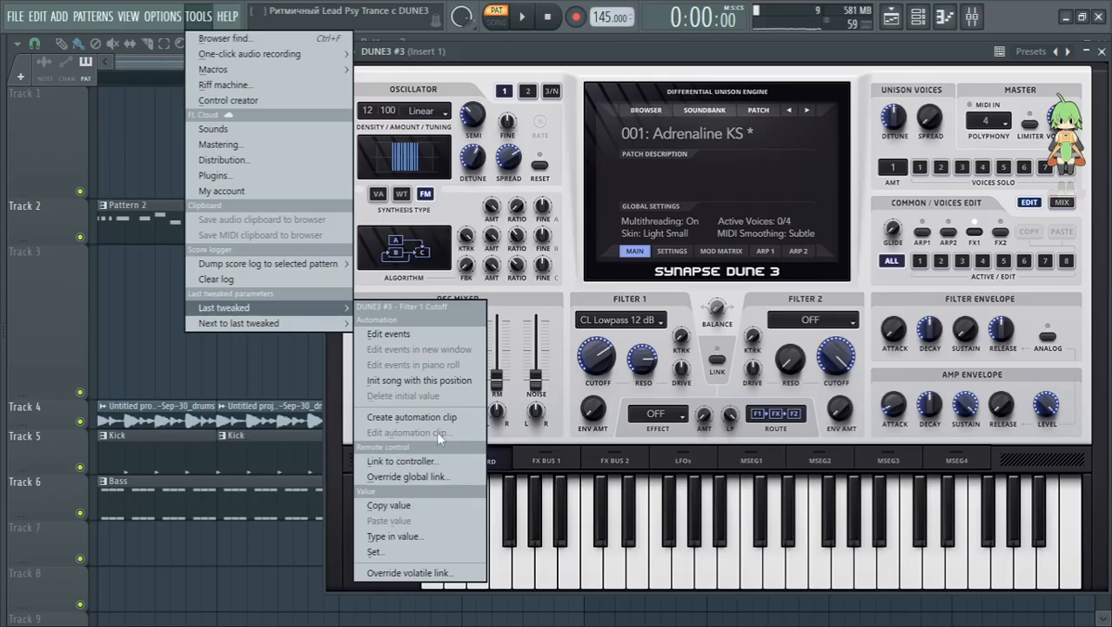
click(412, 416)
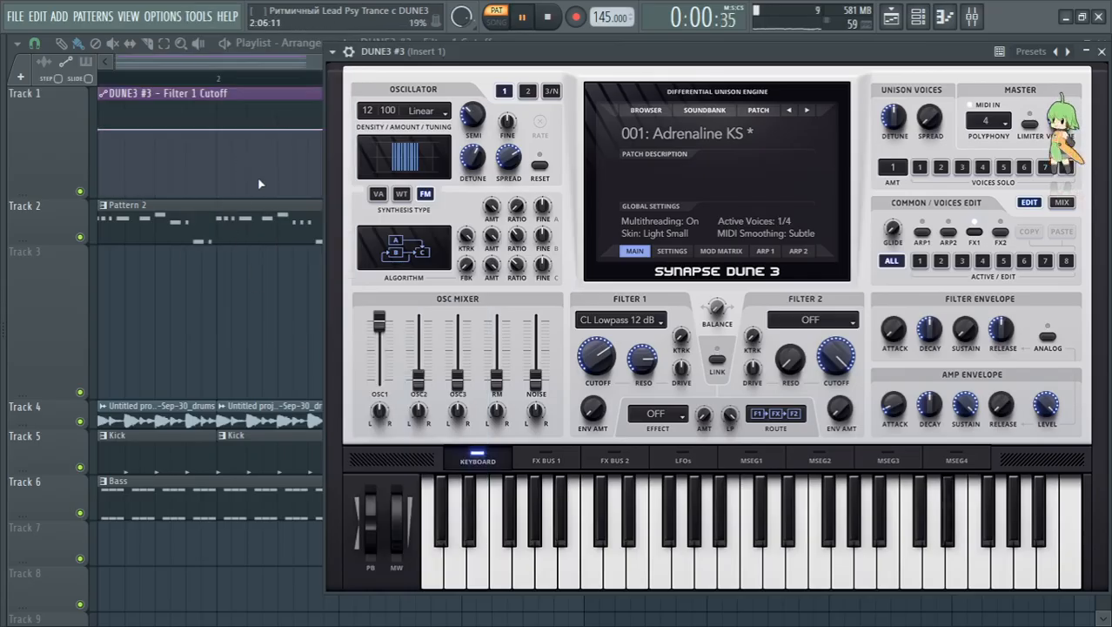
Step: Switch to song playback and add three points to the cutoff automation: dips near bars 2.6 and 4.5, a peak near bar 3.7
click(499, 23)
right_click(294, 152)
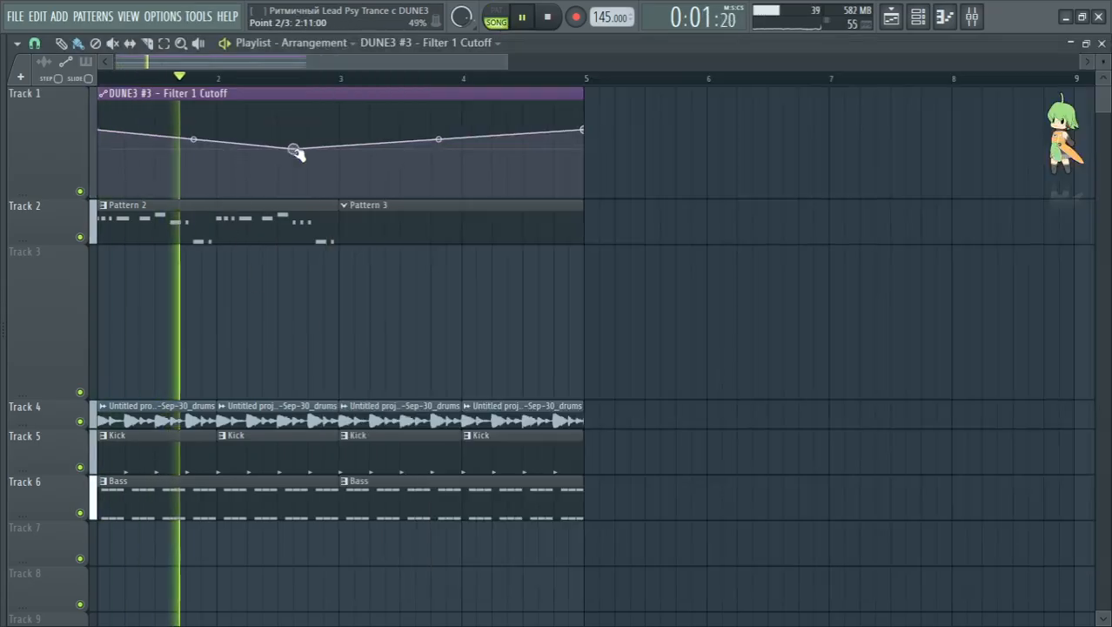
right_click(402, 135)
drag(403, 135, 430, 124)
right_click(507, 141)
drag(508, 142, 522, 149)
Step: Replace the Pattern 3 clip on Track 2 with a second Pattern 2 clip starting at bar 3
right_click(343, 242)
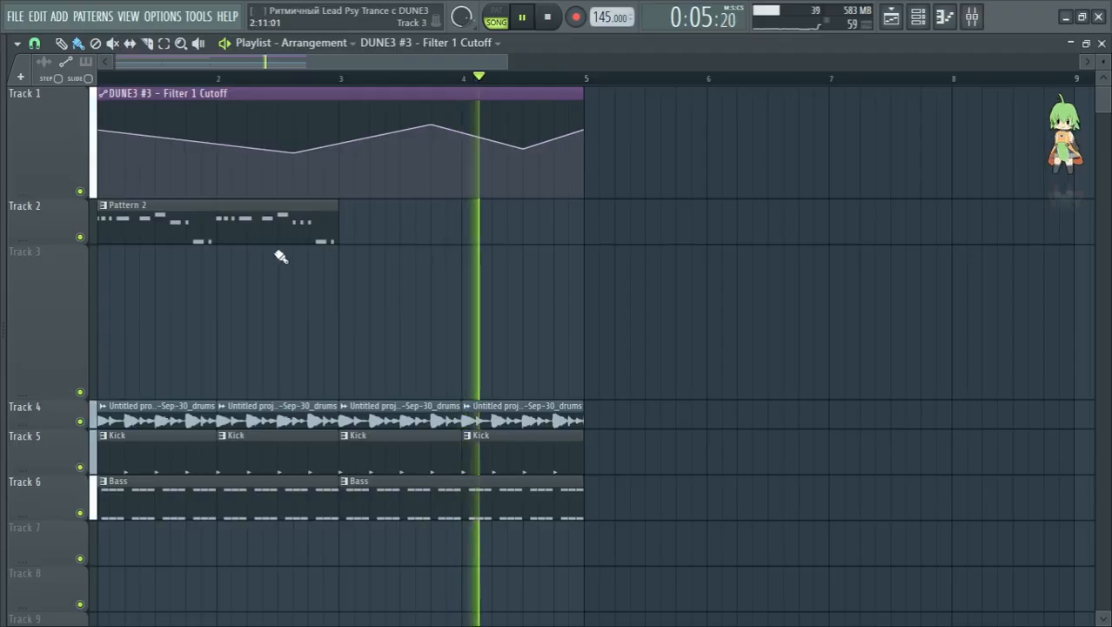
click(348, 231)
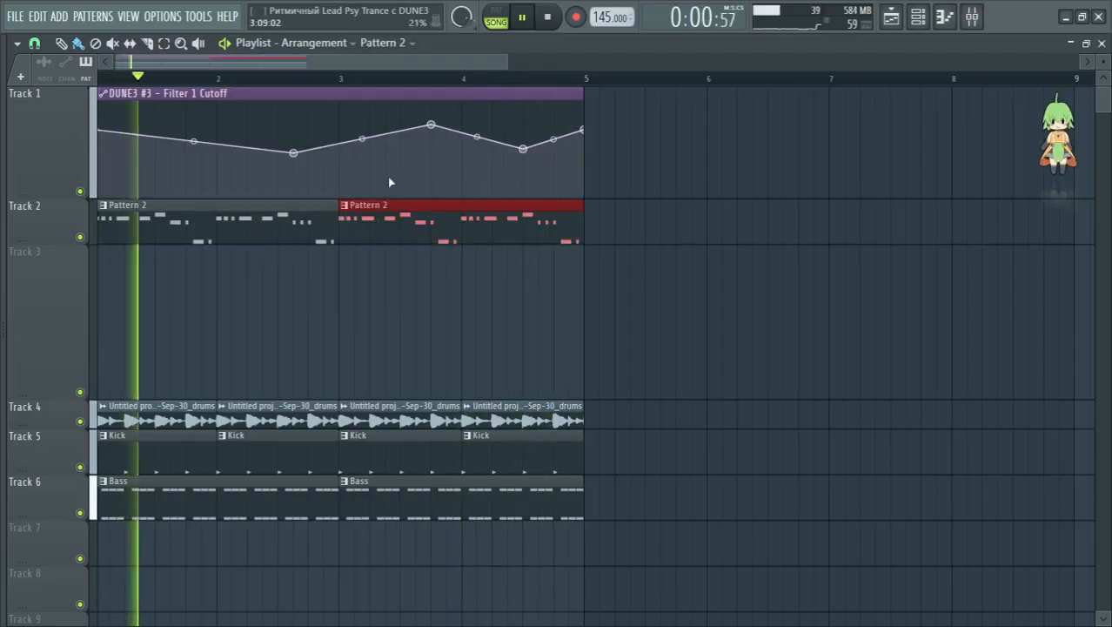
Step: Add two points to the start of the filter cutoff automation: a dip near bar 1.3 and a 61% peak at bar 2
right_click(142, 143)
right_click(205, 128)
drag(209, 125, 217, 123)
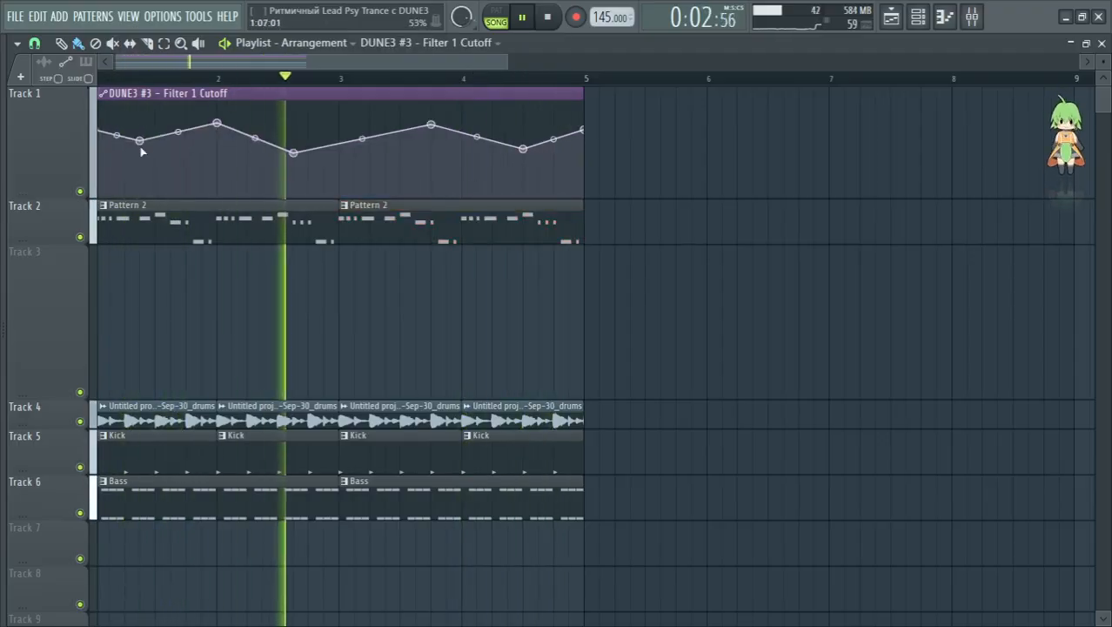
drag(139, 144, 139, 153)
drag(217, 124, 216, 140)
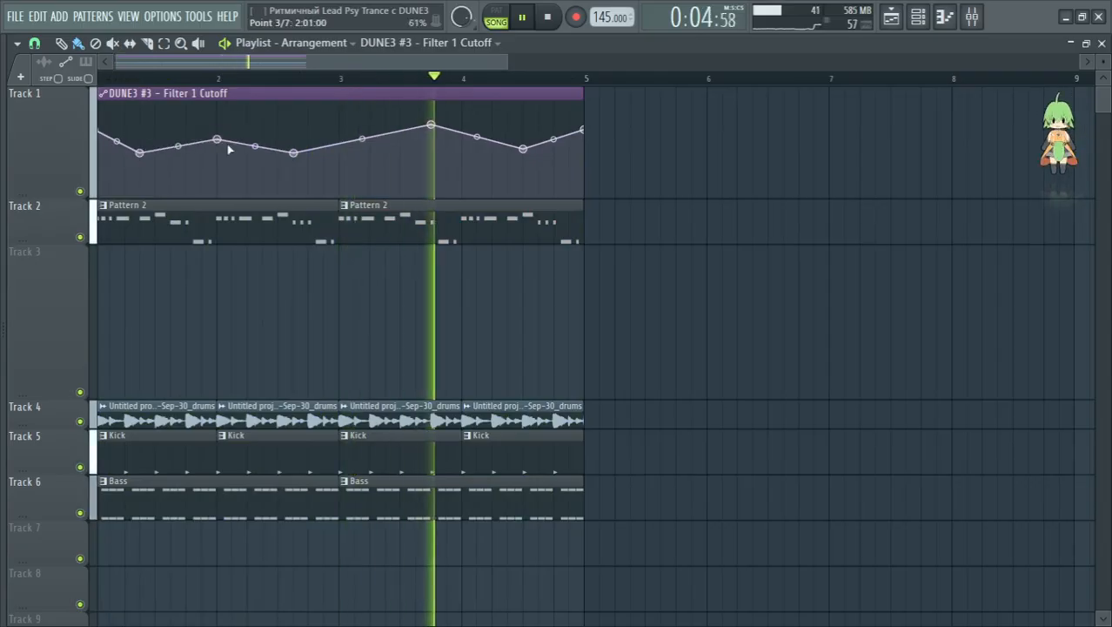
Step: Flatten the later cutoff swings and shift the first dip to bar 1.5, a 71% peak to bar 2.25 and the second dip to bar 3
drag(294, 154, 308, 149)
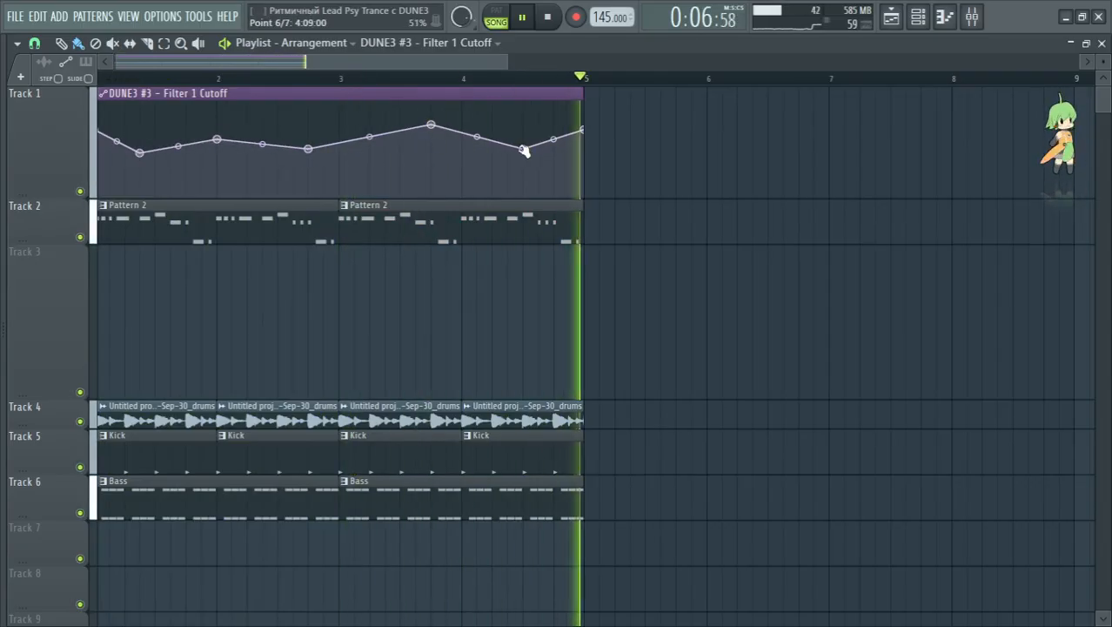
drag(523, 150, 524, 140)
drag(430, 126, 430, 132)
drag(217, 139, 217, 130)
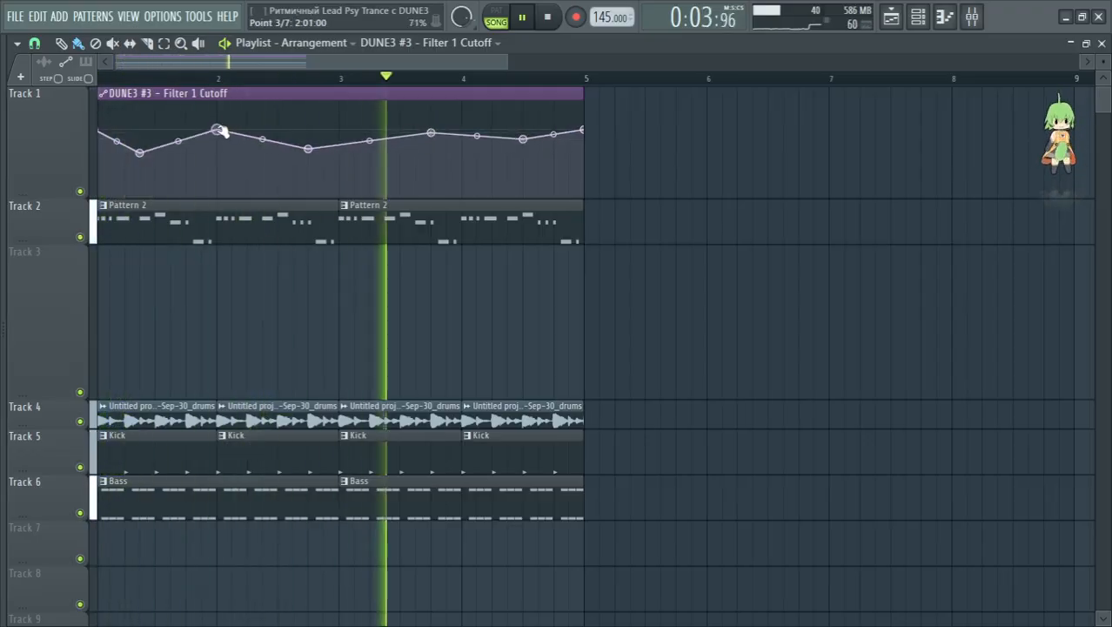
drag(139, 152, 154, 152)
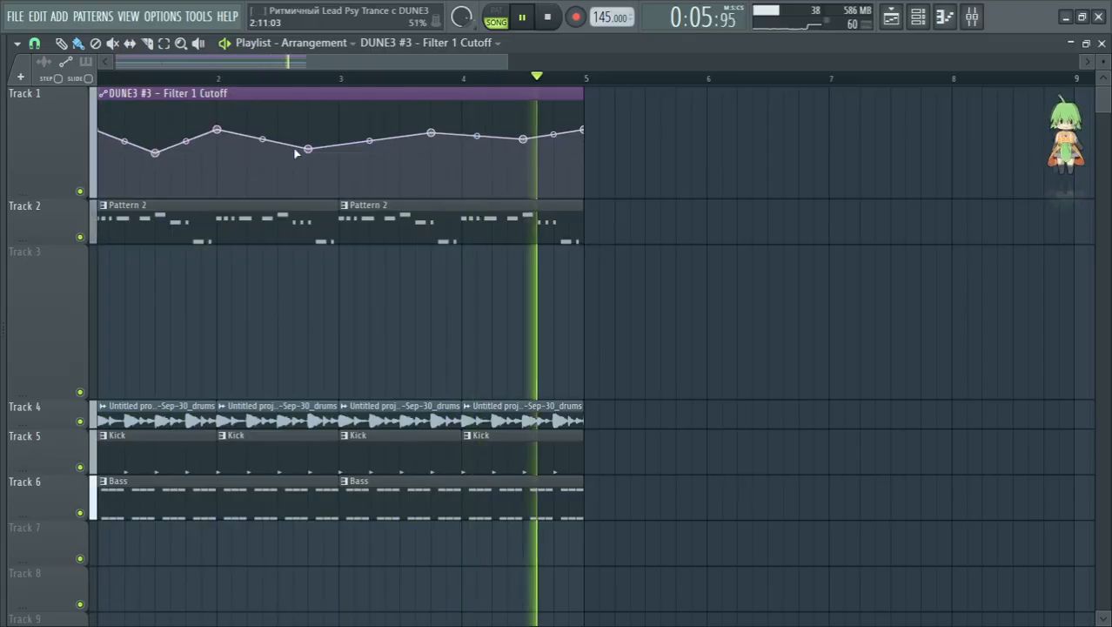
drag(217, 130, 245, 129)
drag(307, 149, 347, 145)
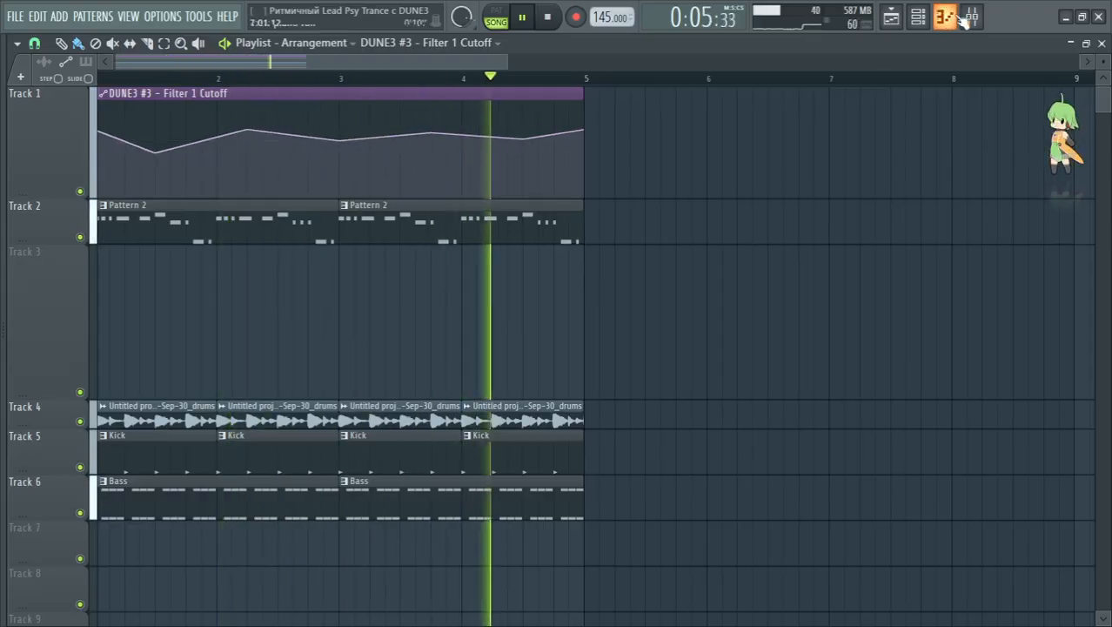
Step: Send mixer Insert 1 to Insert 2 and load Fruity Delay 2 in Insert 2's slot 3
key(F9)
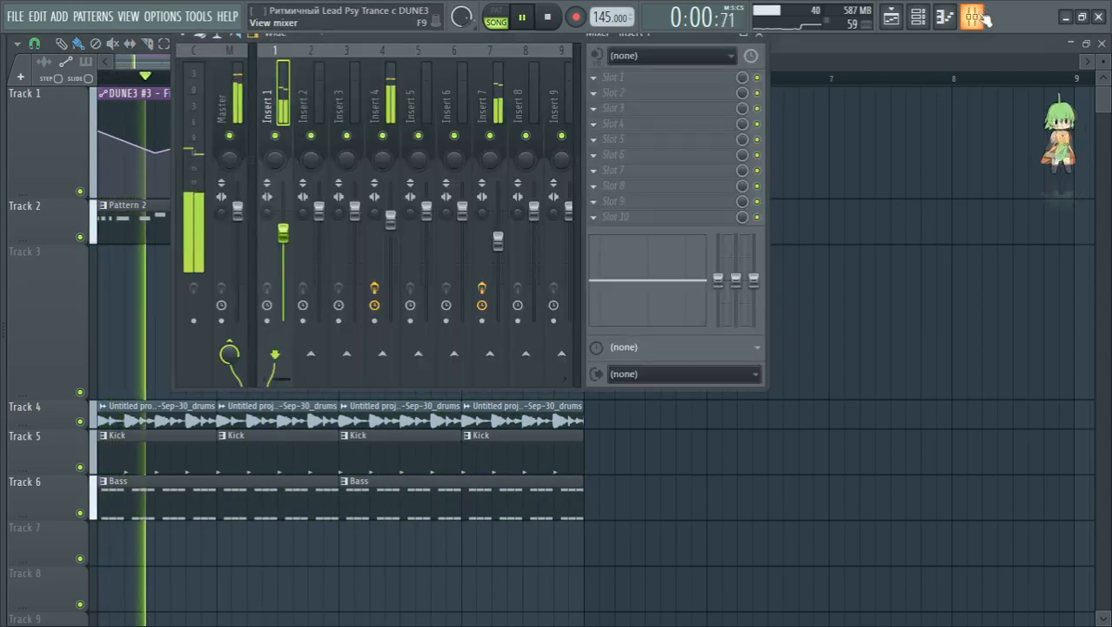
click(311, 354)
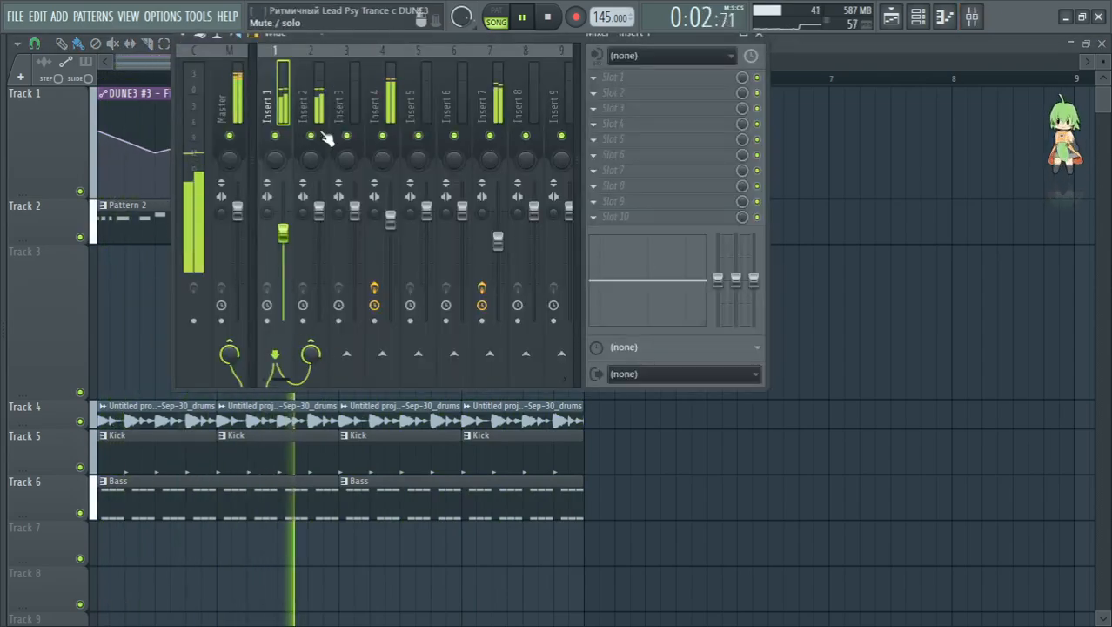
click(620, 108)
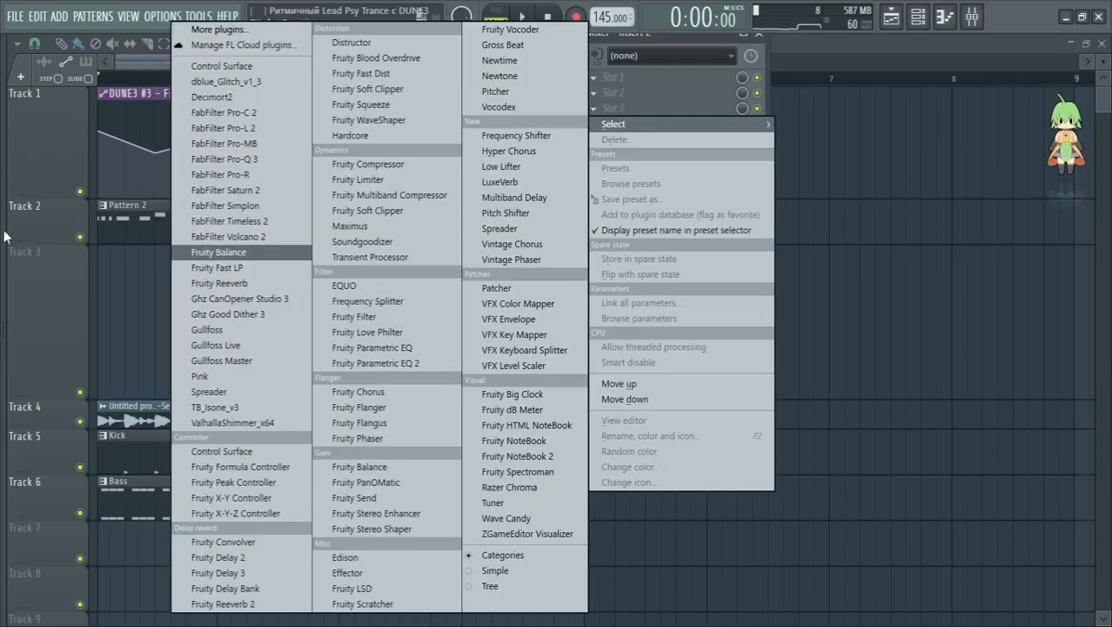
click(27, 181)
click(972, 16)
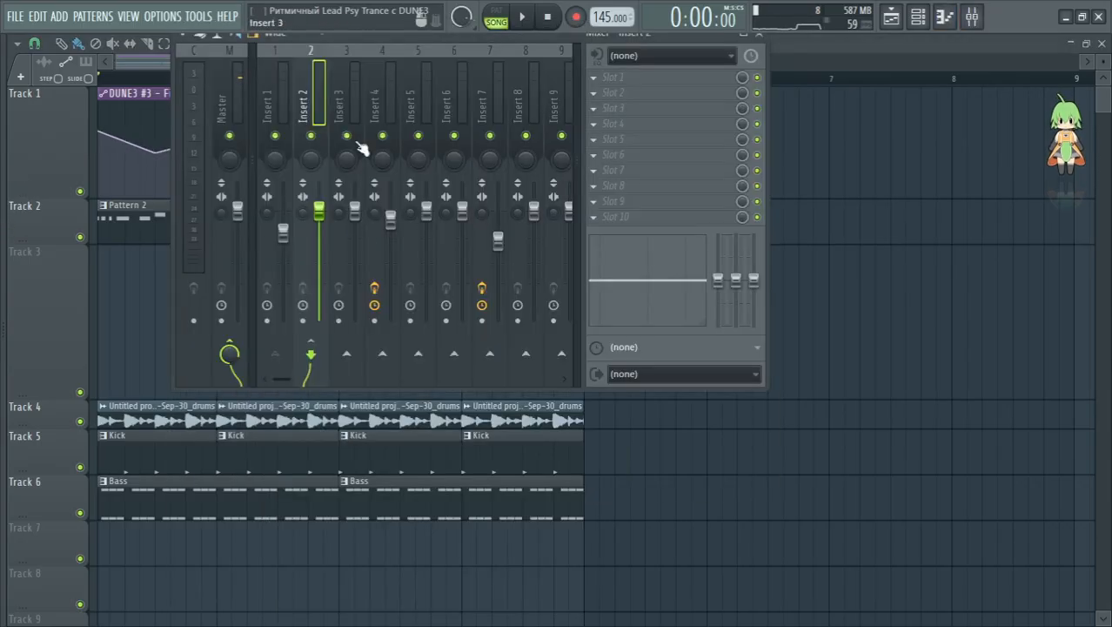
click(602, 118)
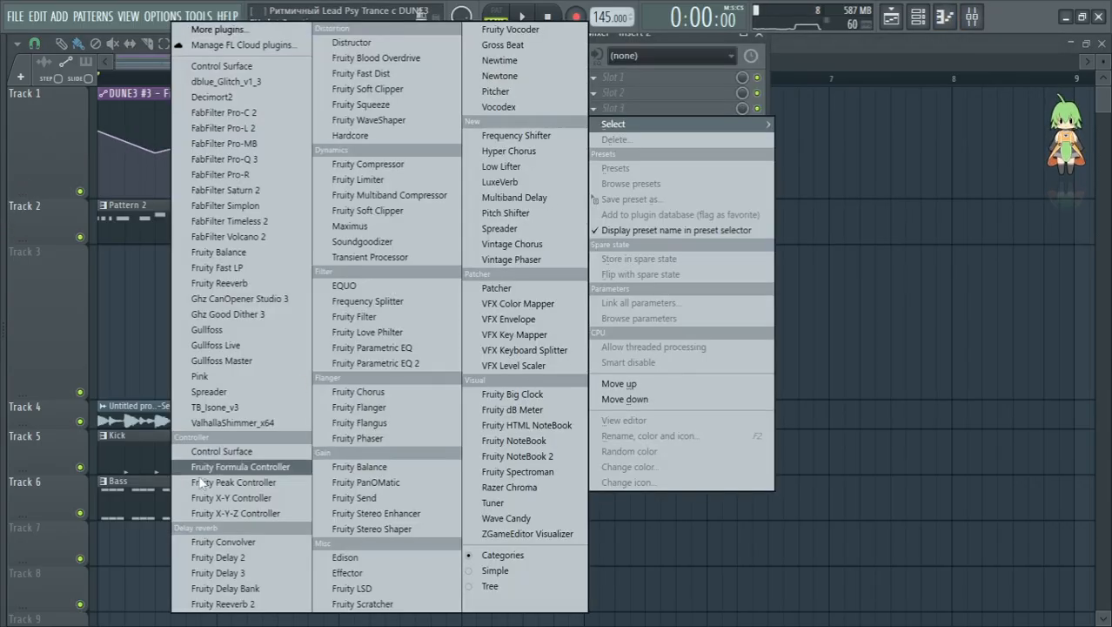
click(217, 557)
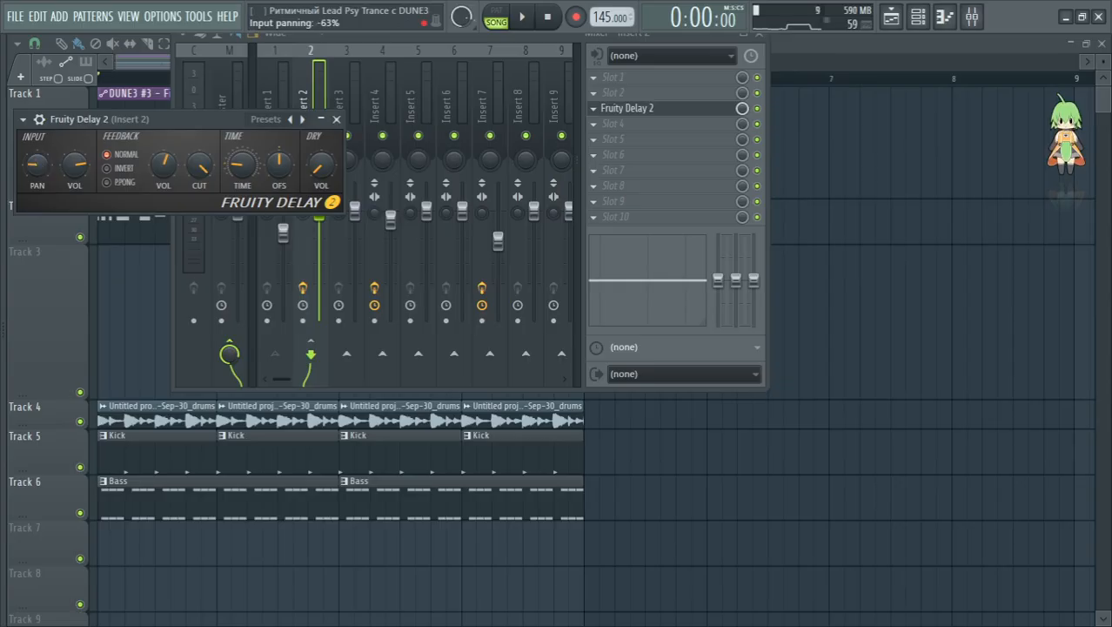
Step: Play the song and set Fruity Delay 2's input panning to about -54% and feedback level to about 69%, keeping the default input volume
key(space)
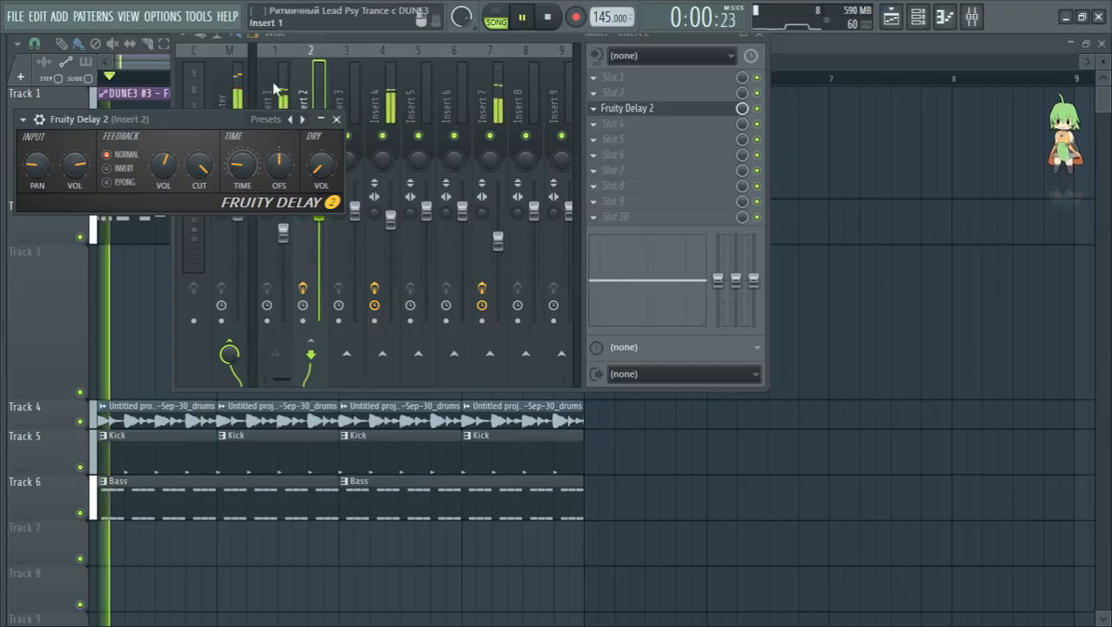
drag(35, 164, 35, 158)
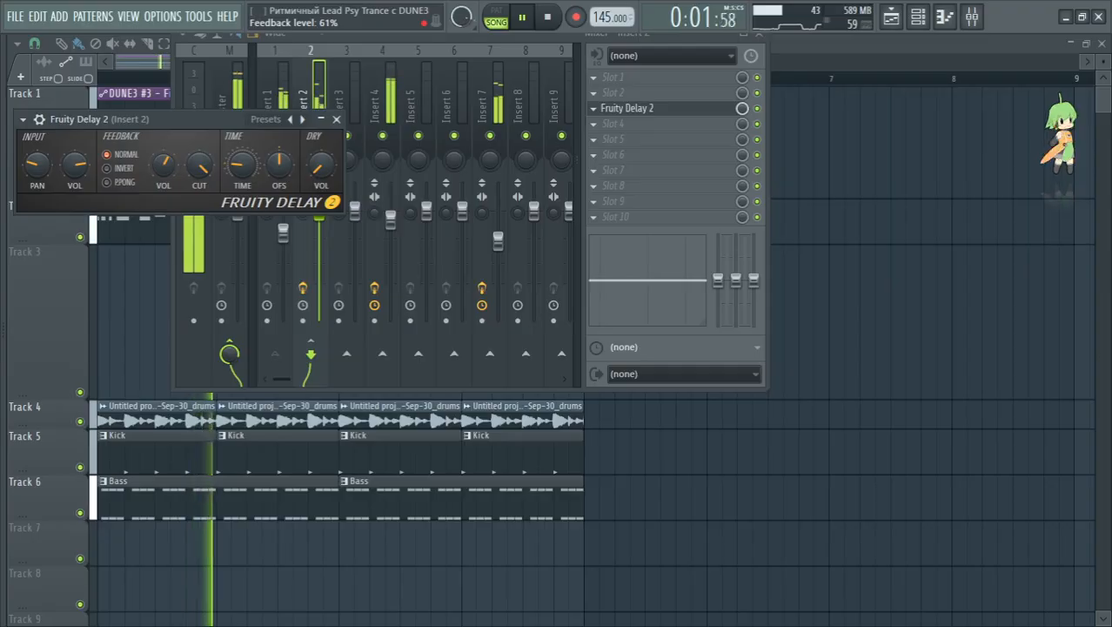
drag(164, 163, 164, 160)
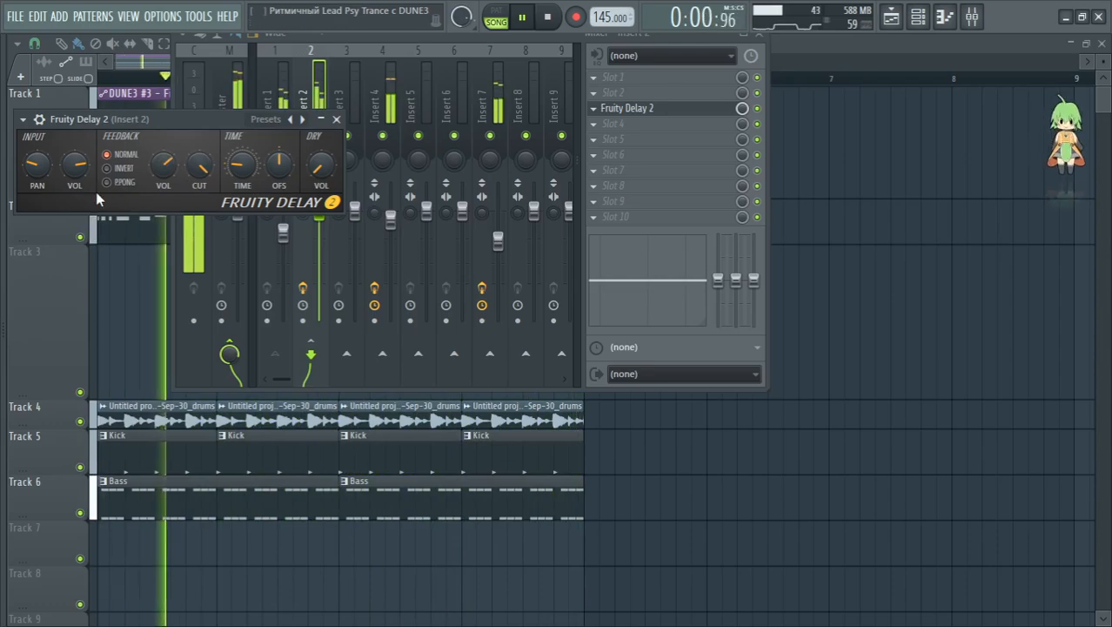
drag(74, 164, 75, 172)
right_click(75, 172)
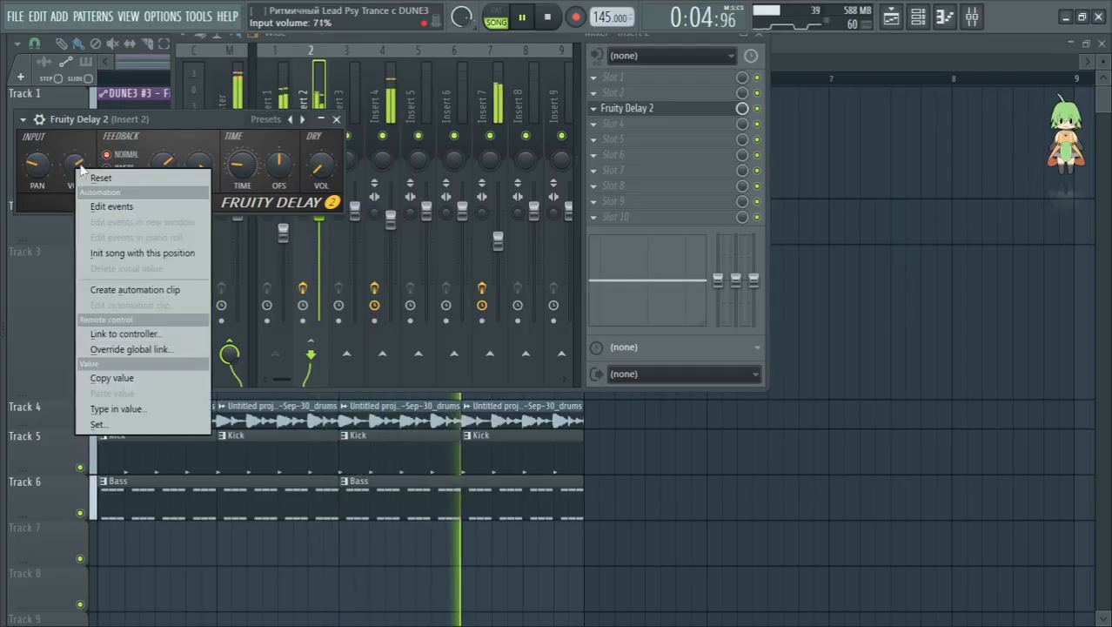
click(91, 178)
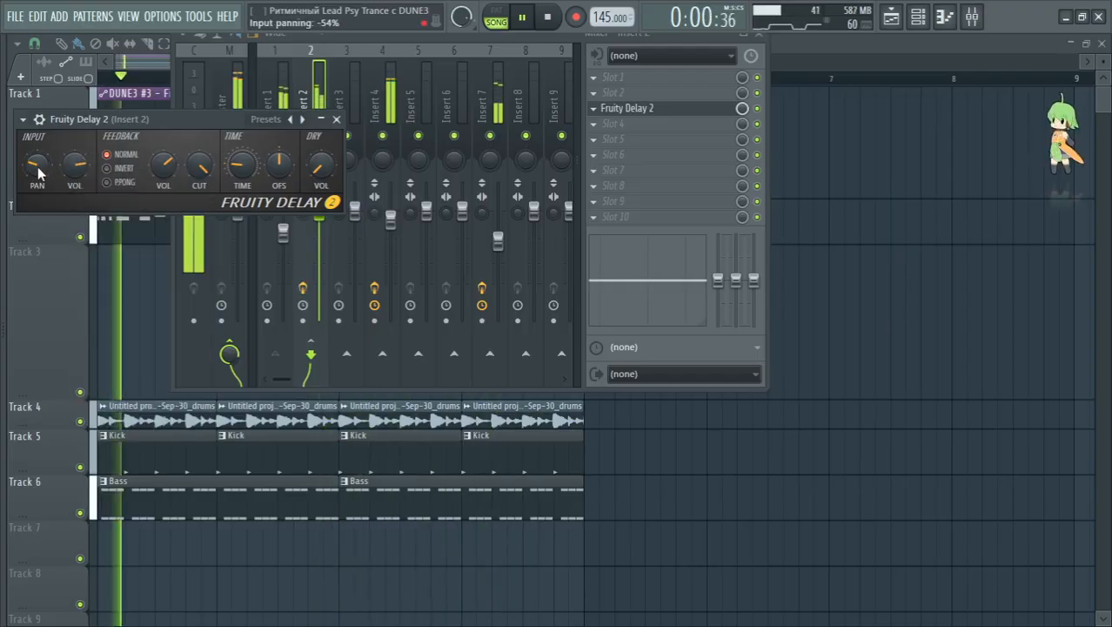
drag(37, 164, 37, 165)
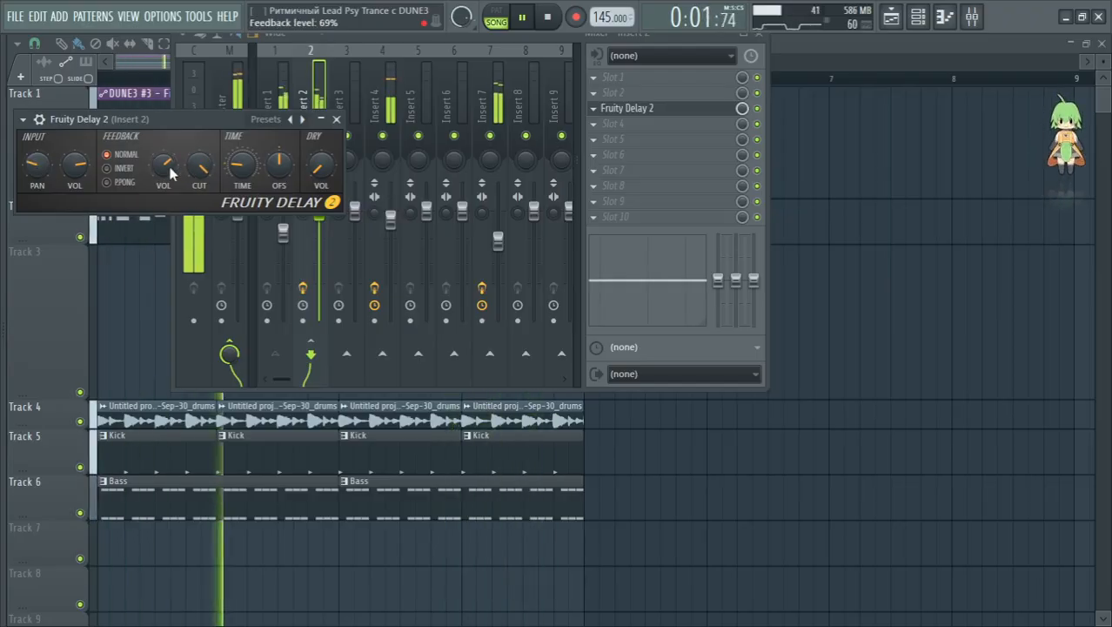
click(336, 119)
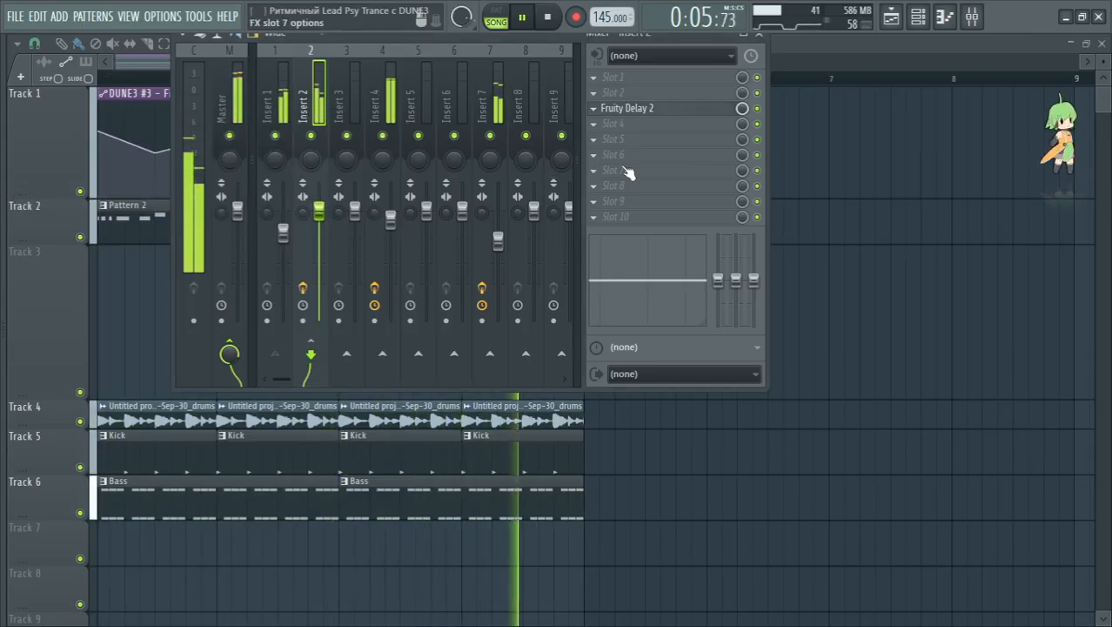
Step: Add Fruity Parametric EQ 2 to Insert 1's slot 3, with a band 1 high-pass near 100 Hz and band 6 boosted 2.0 dB at 4298 Hz
click(278, 125)
click(615, 108)
key(Escape)
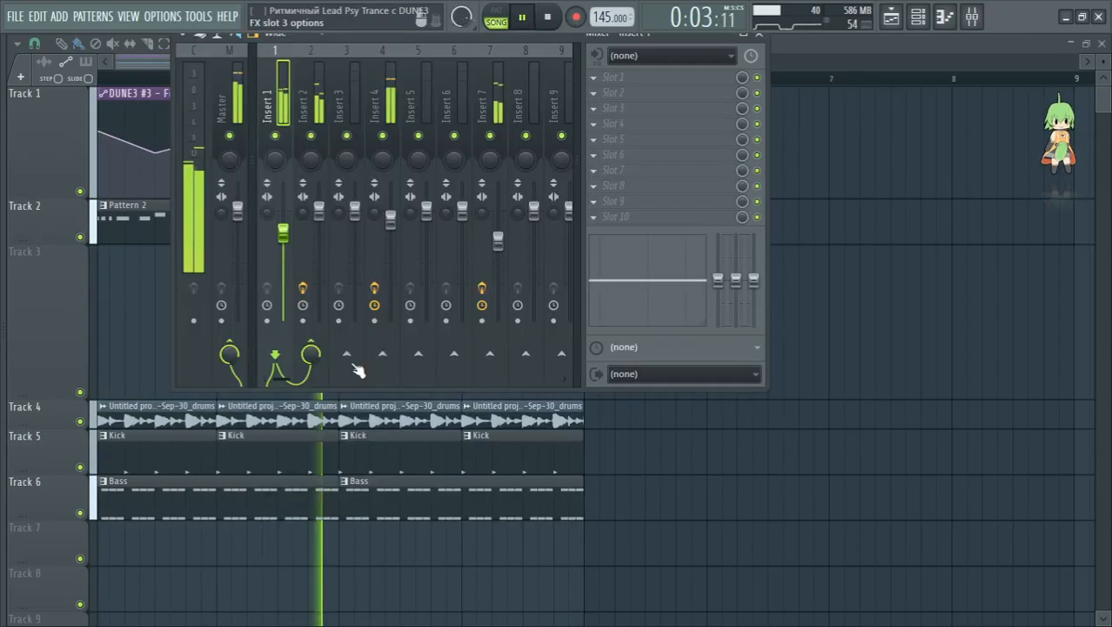
scroll(476, 149, up, 3)
scroll(473, 140, down, 2)
drag(90, 256, 122, 255)
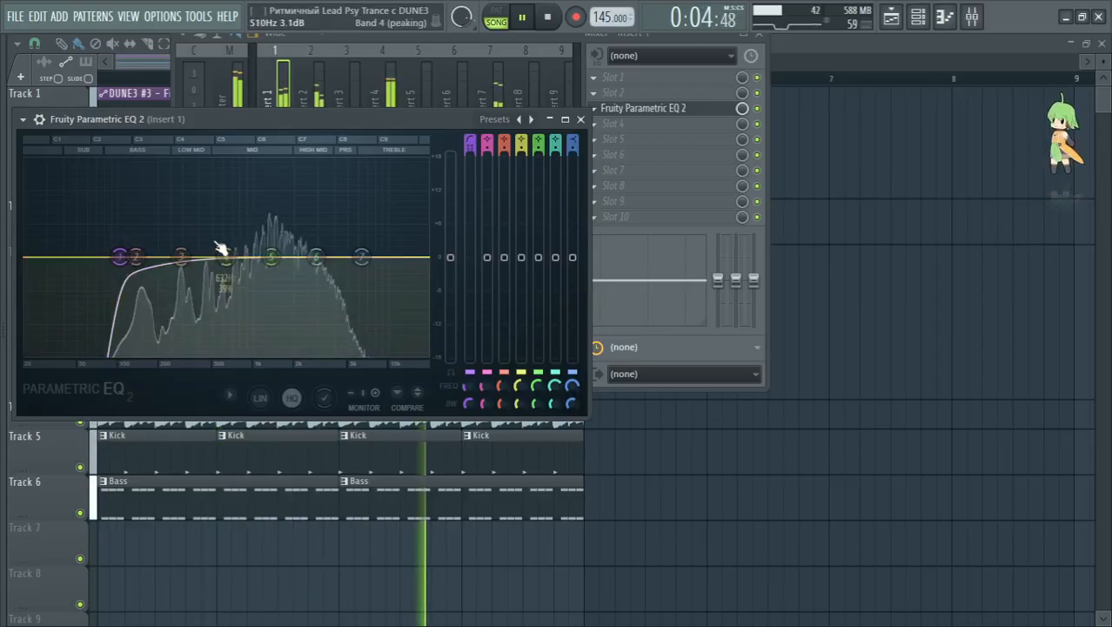
drag(316, 257, 328, 234)
drag(272, 256, 339, 246)
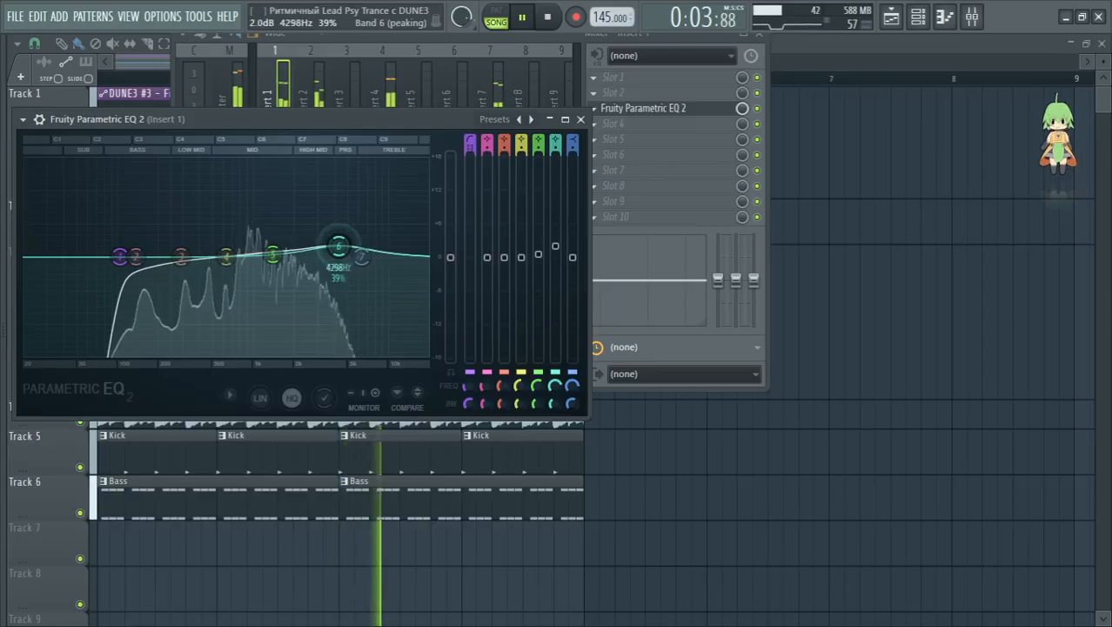
Step: Add Fruity Parametric EQ 2 to Insert 2's slot 4, with a band 1 high-pass beside band 2 and band 4 boosted 1.4 dB at 5135 Hz
click(318, 97)
click(615, 125)
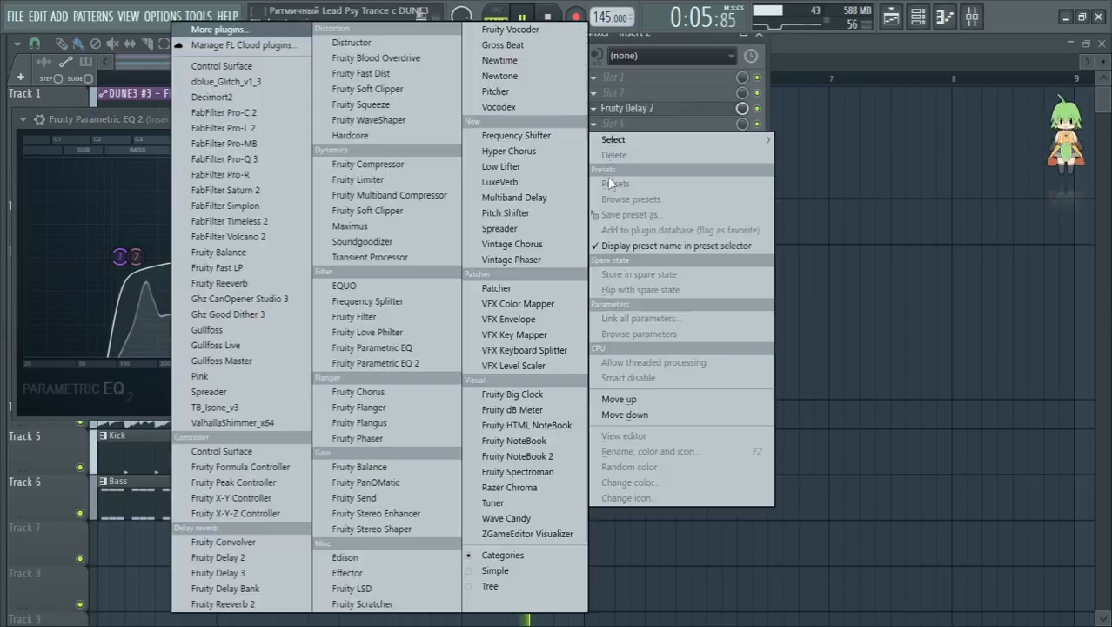
click(375, 363)
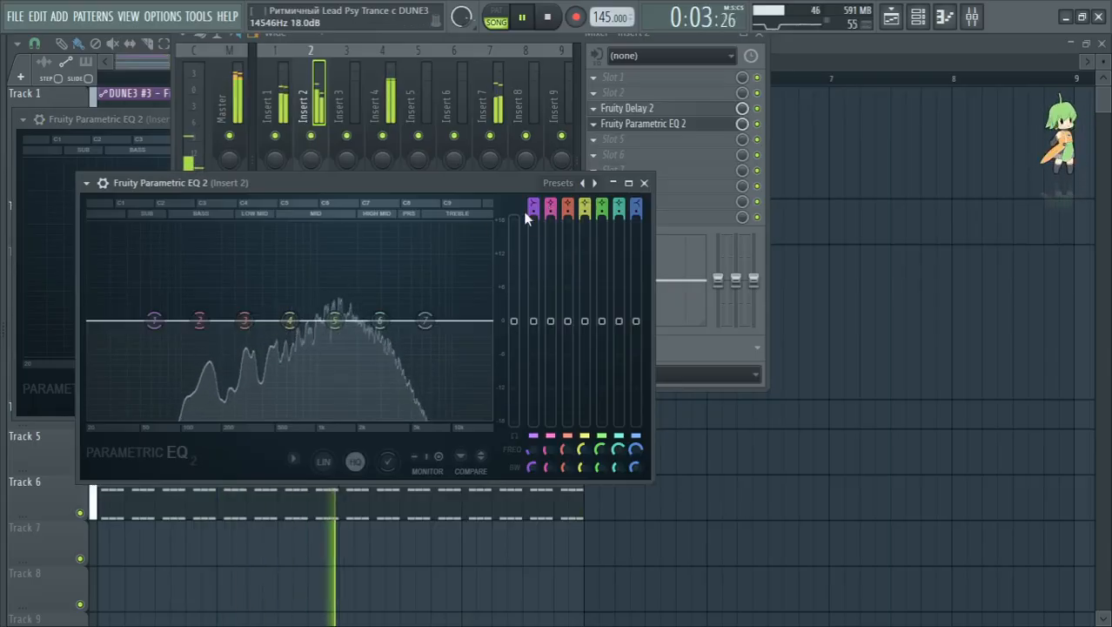
drag(290, 321, 384, 315)
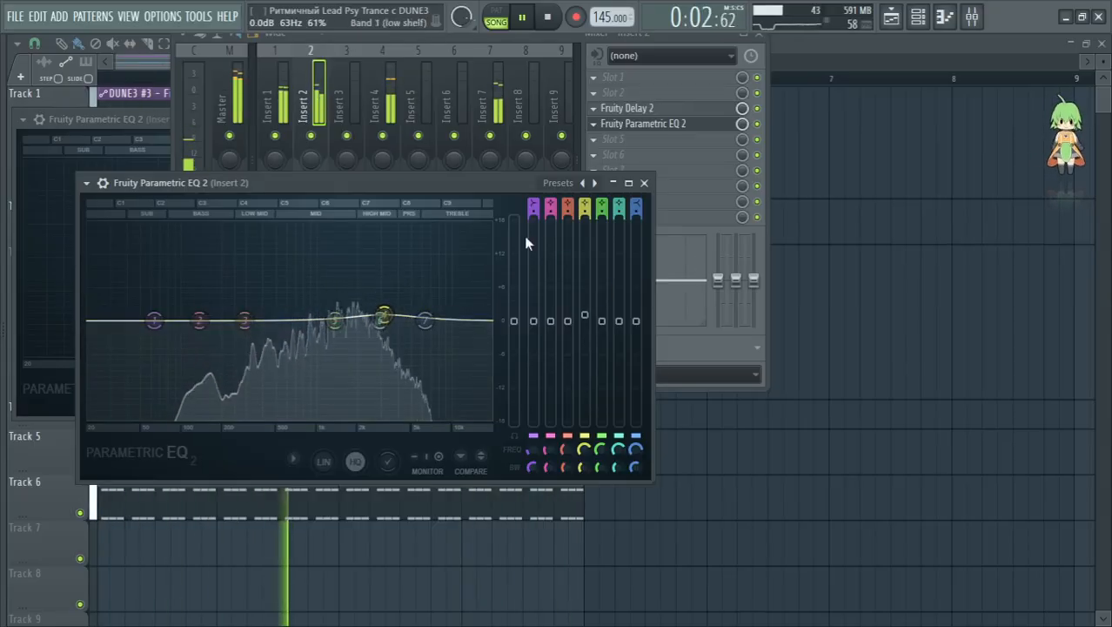
mouse_move(539, 208)
mouse_down()
mouse_move(539, 169)
mouse_move(535, 217)
mouse_up()
drag(153, 320, 197, 319)
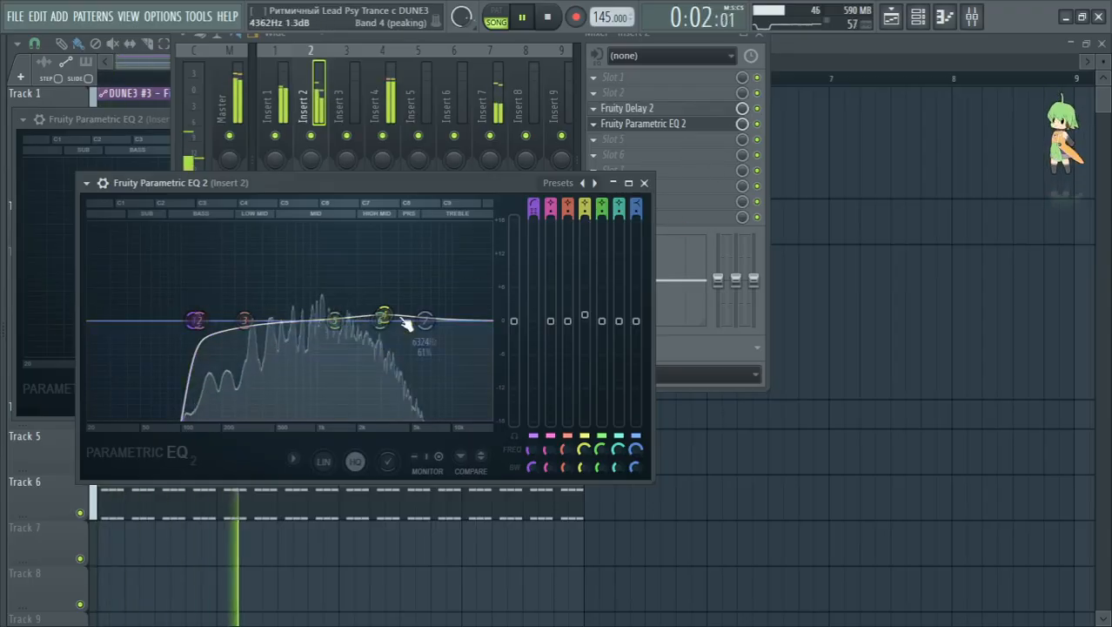
drag(389, 296, 413, 313)
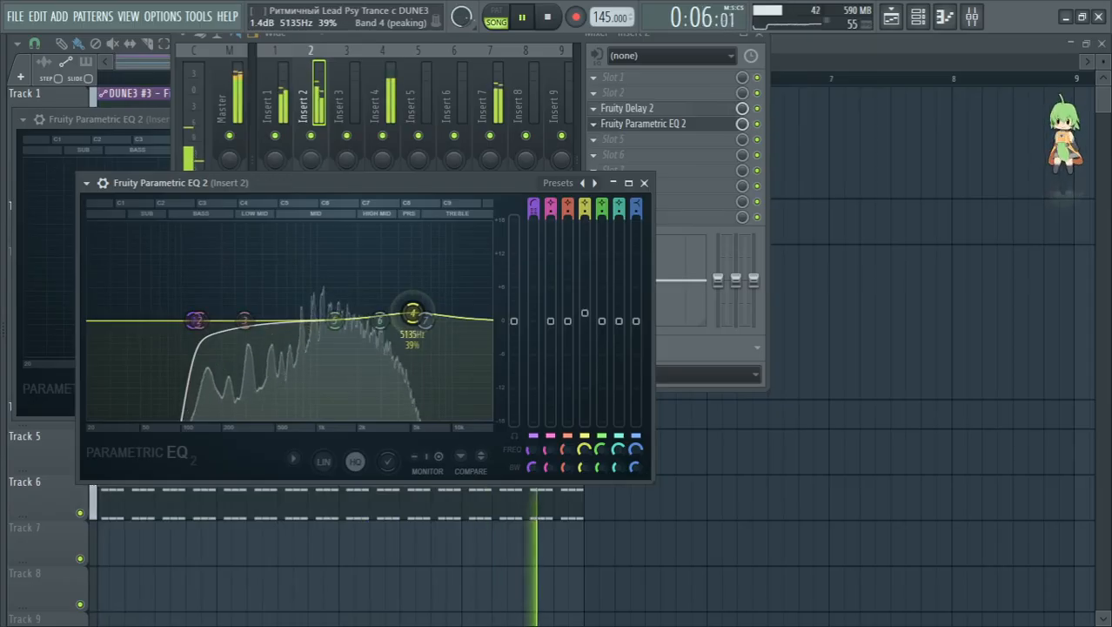
click(644, 183)
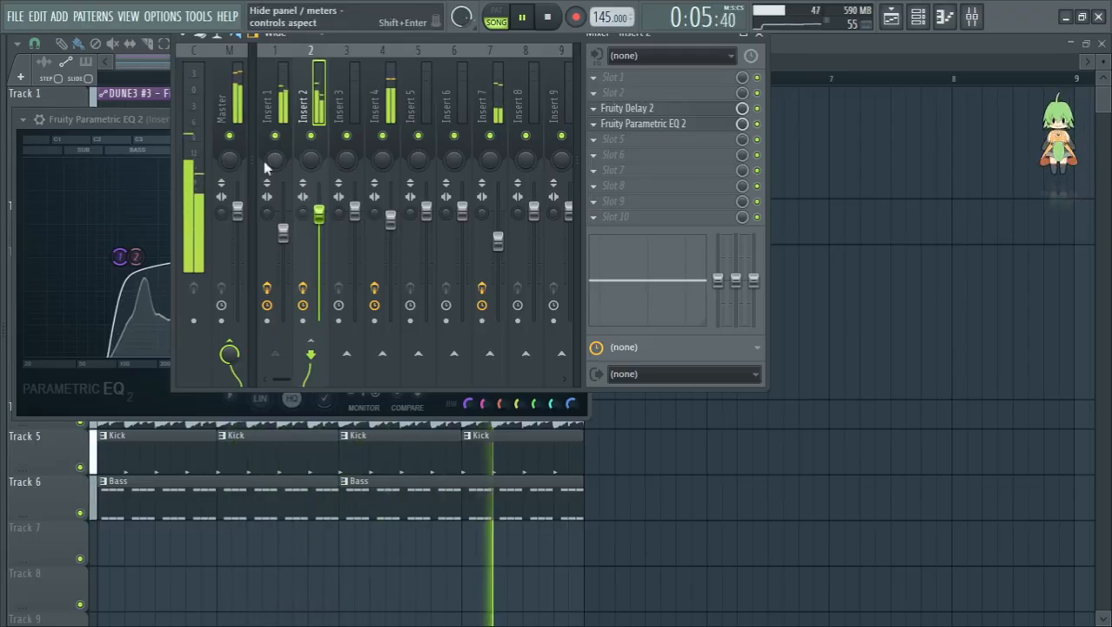
Step: Open the channel rack and set its filter to display all channels
click(920, 18)
click(921, 17)
click(921, 17)
click(500, 80)
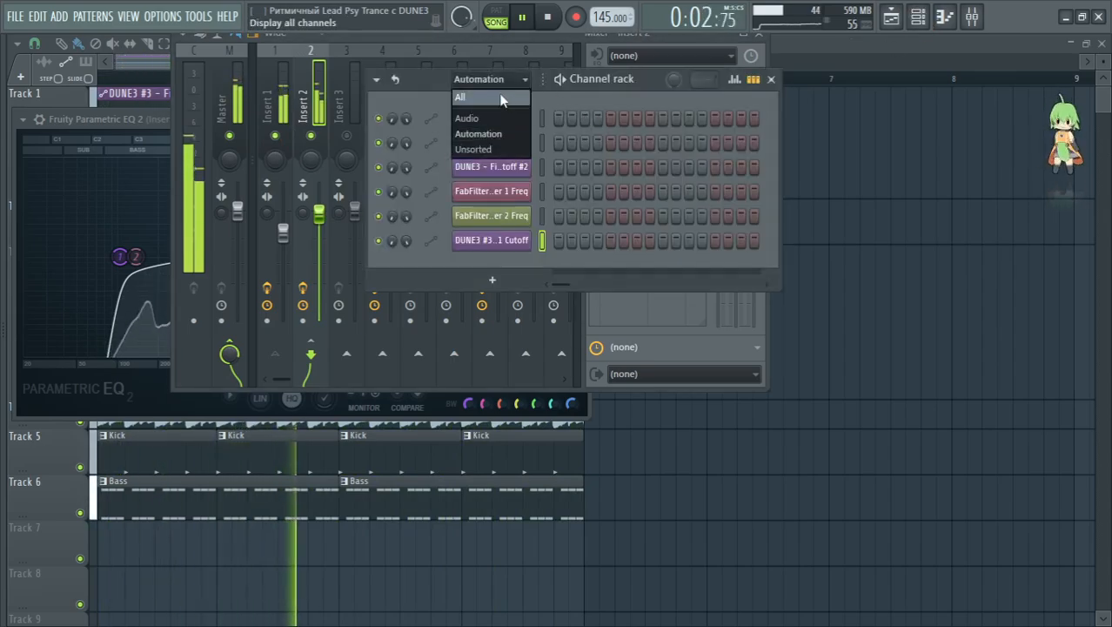
click(501, 97)
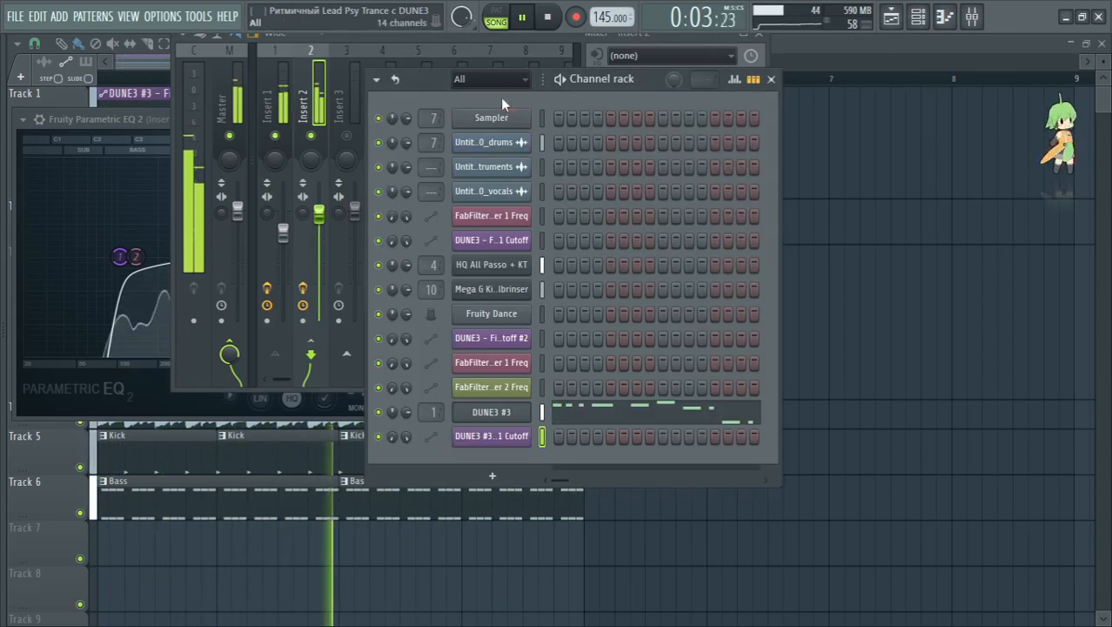
Step: Open the DUNE3 #3 synth and adjust its filter 1 drive, trying about 41%
click(501, 411)
drag(772, 54, 622, 47)
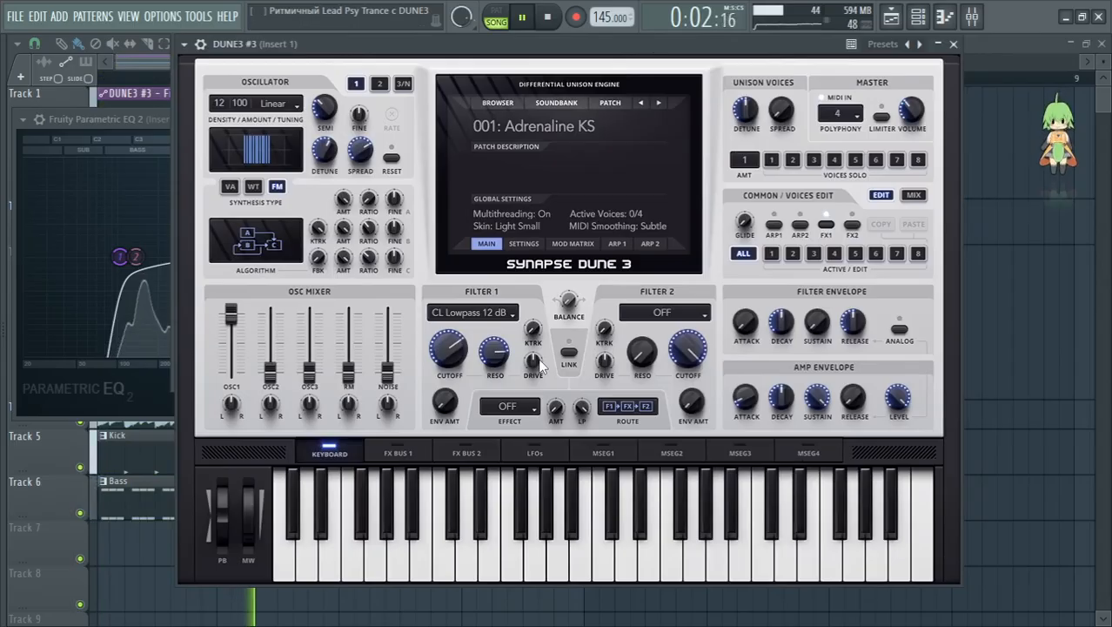
drag(547, 341, 554, 324)
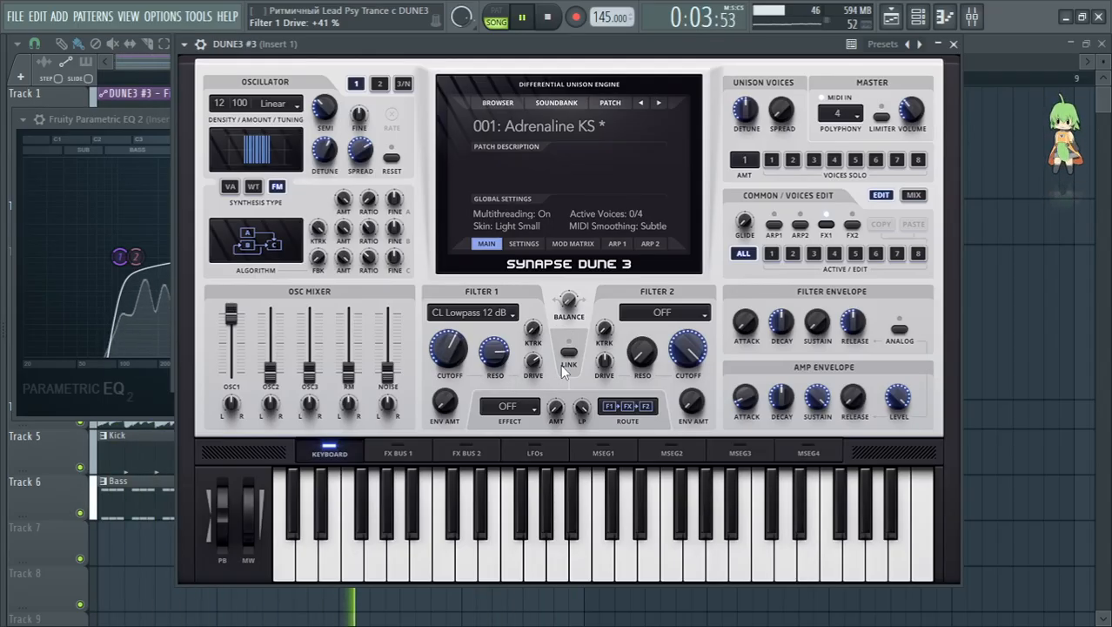
drag(538, 372, 557, 388)
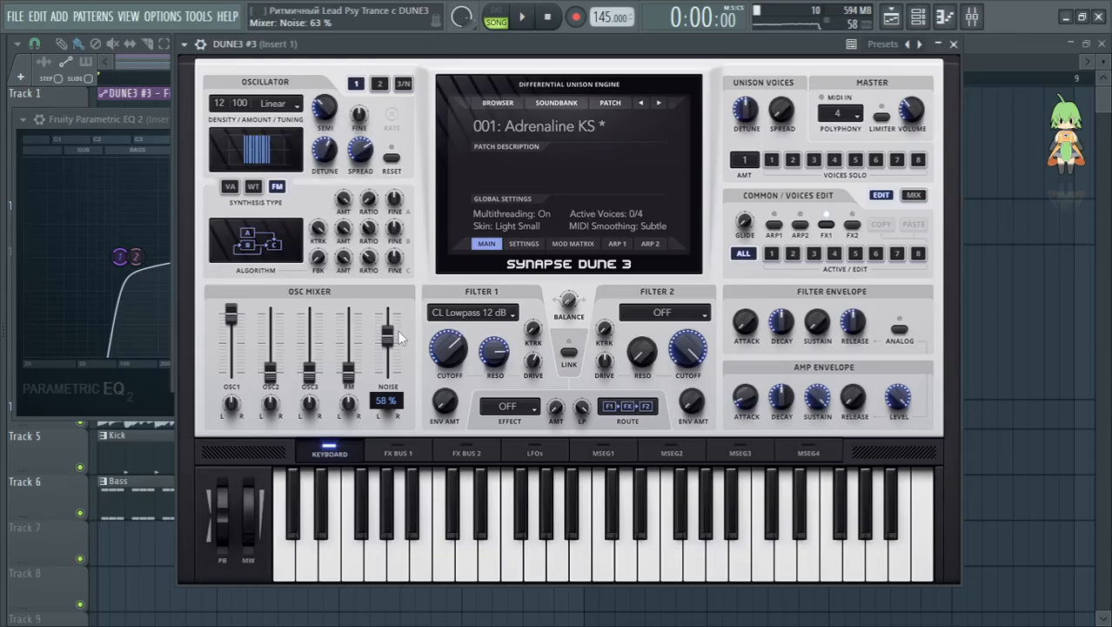
Step: Adjust the noise level in DUNE3 #3's oscillator mixer and set the noise width to about 96%, trying its low-pass and high-pass filters
drag(398, 339, 403, 324)
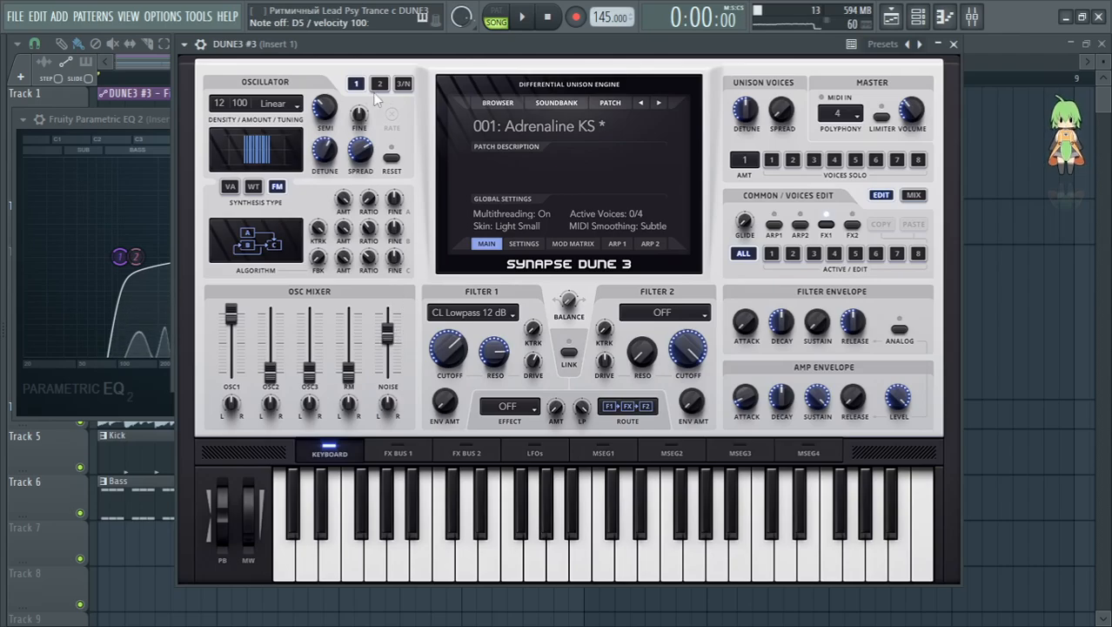
click(403, 84)
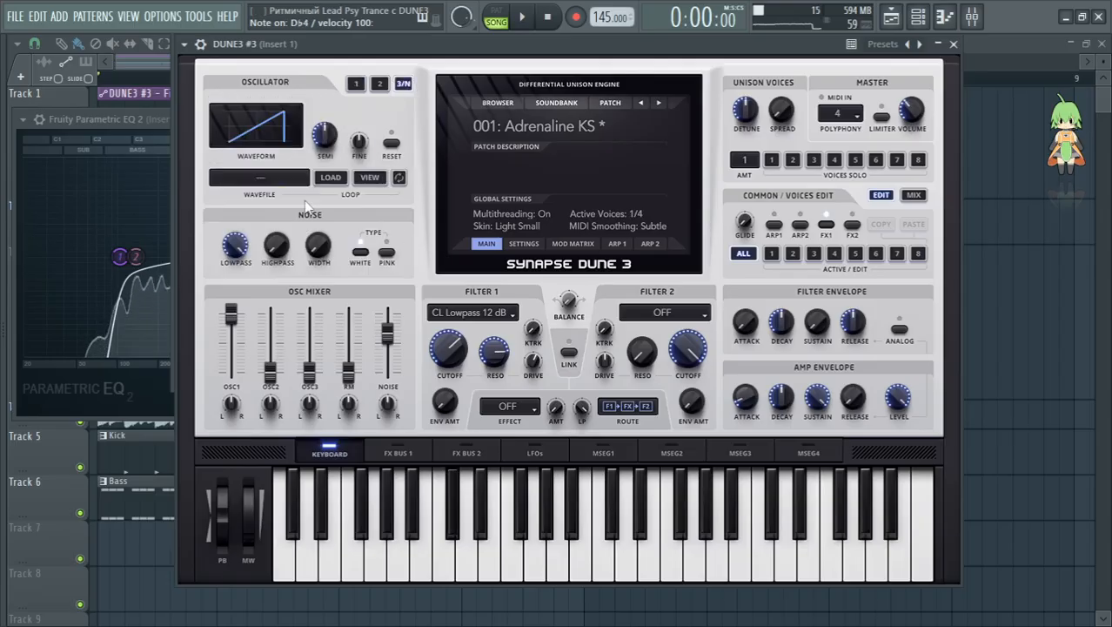
drag(235, 248, 261, 310)
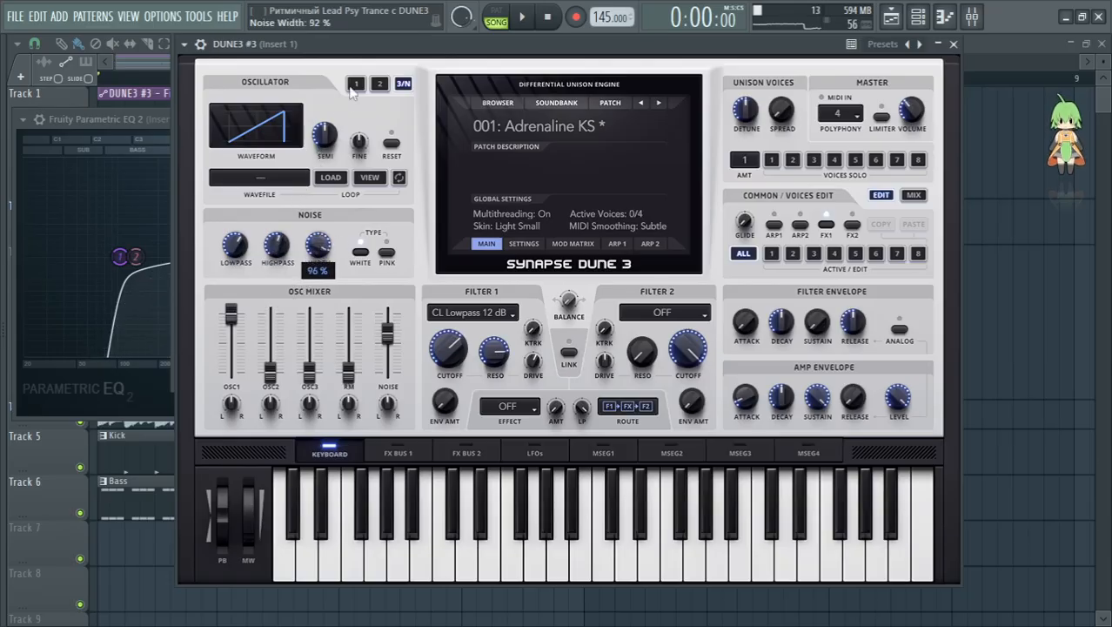
drag(281, 298, 327, 270)
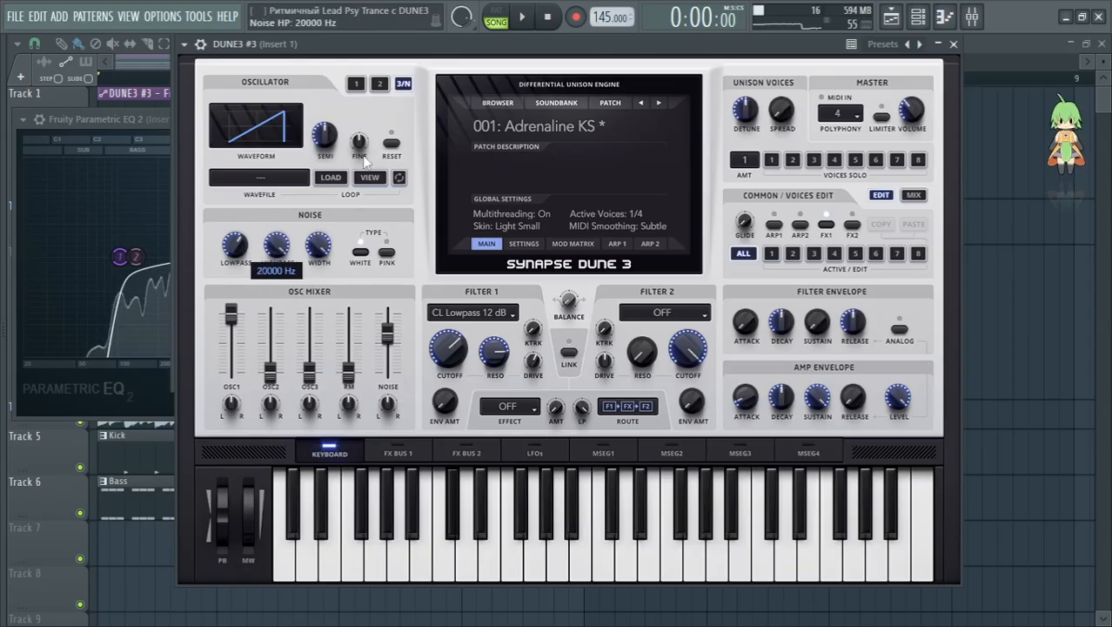
drag(376, 133, 375, 263)
key(space)
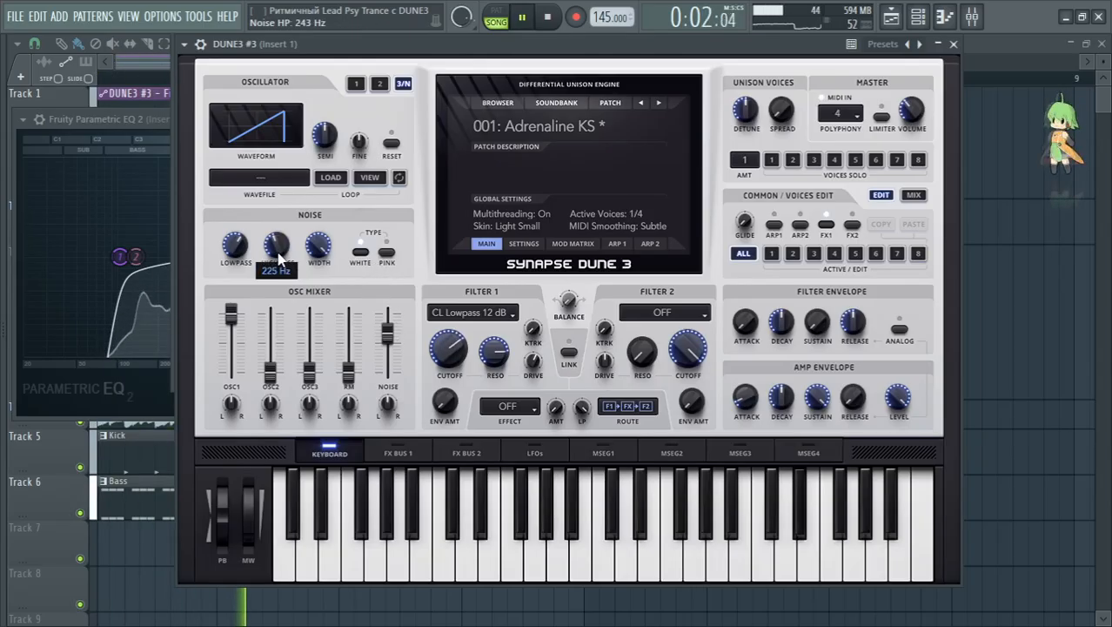
Step: With oscillator 1 faded out during playback, set the noise high-pass to about 111 Hz and its low-pass to about 1465 Hz
drag(279, 257, 358, 409)
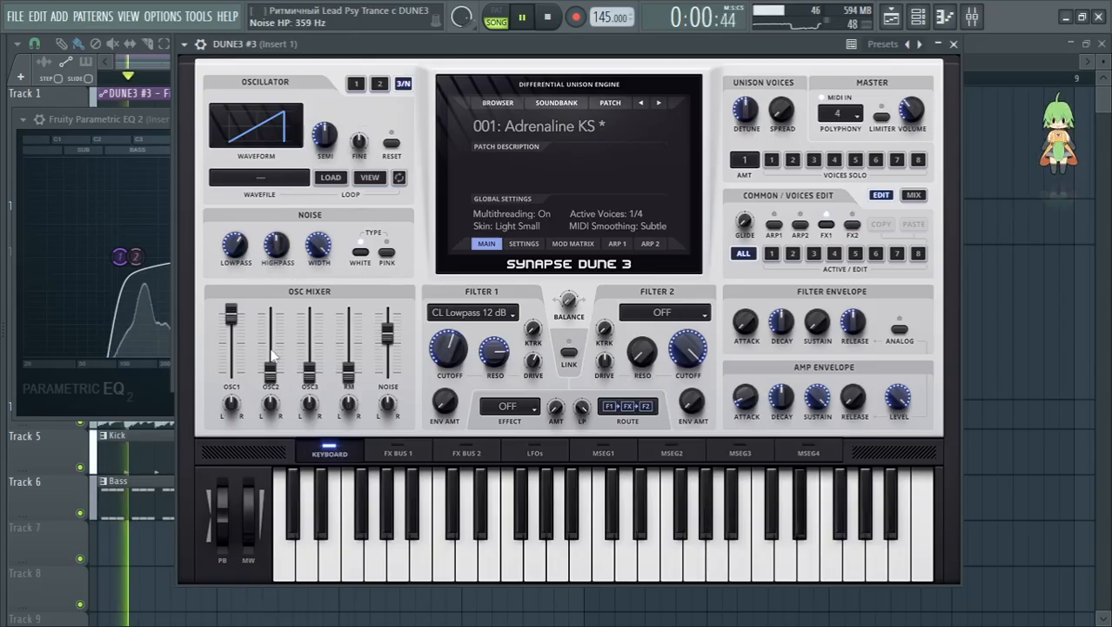
drag(229, 322, 230, 484)
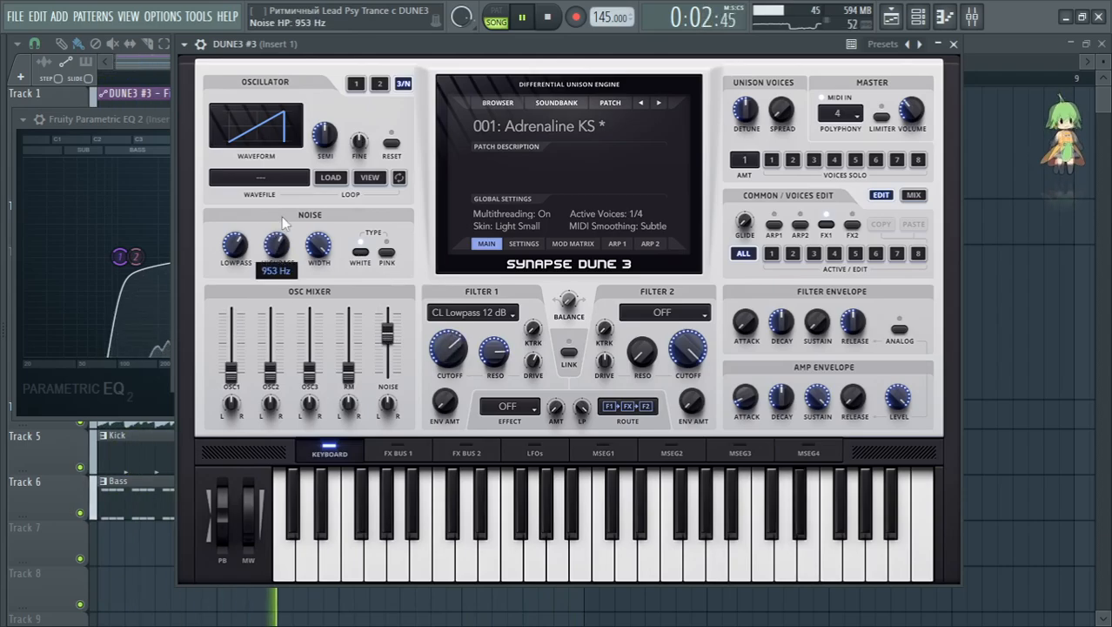
drag(295, 212, 445, 262)
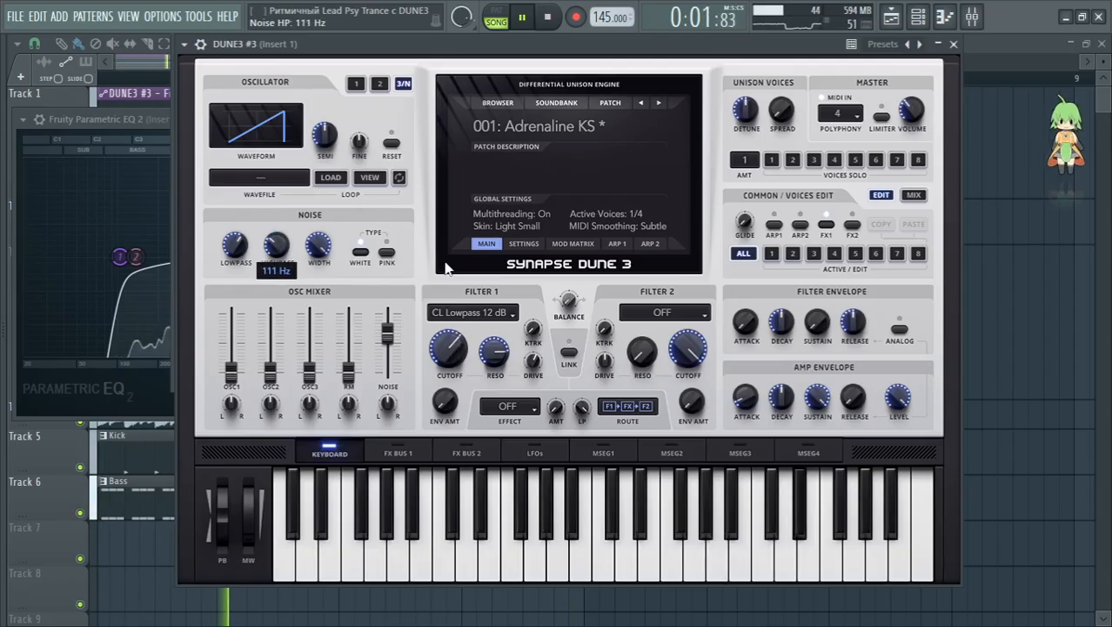
mouse_move(246, 237)
drag(246, 238, 294, 247)
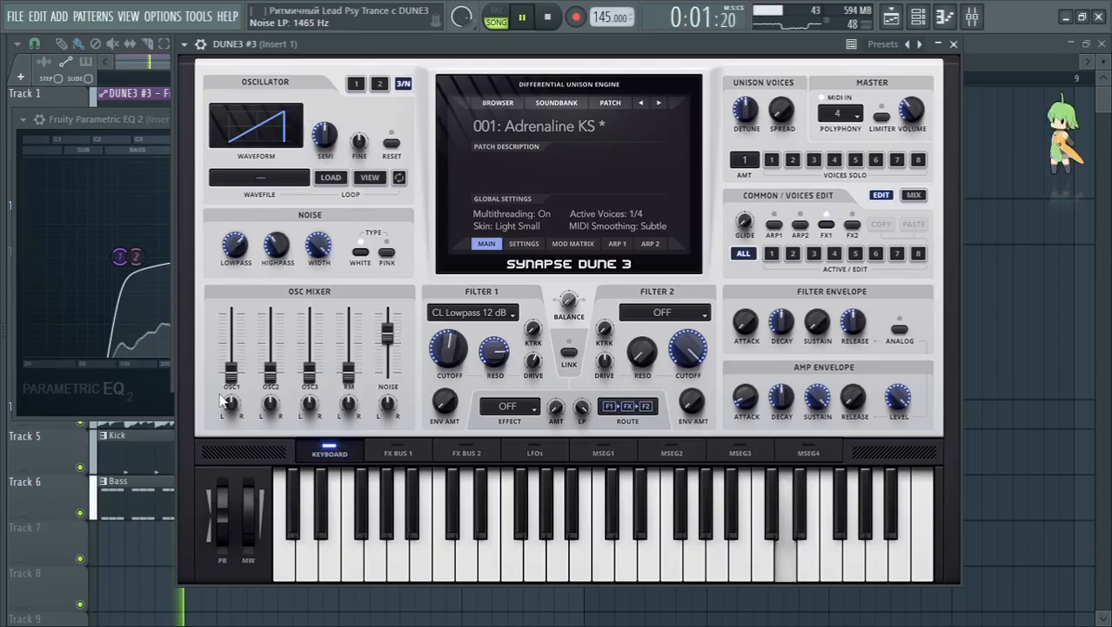
Step: Bring oscillator 1 back up to about 97% in the oscillator mixer and fine-tune the noise level against it
drag(233, 374, 258, 289)
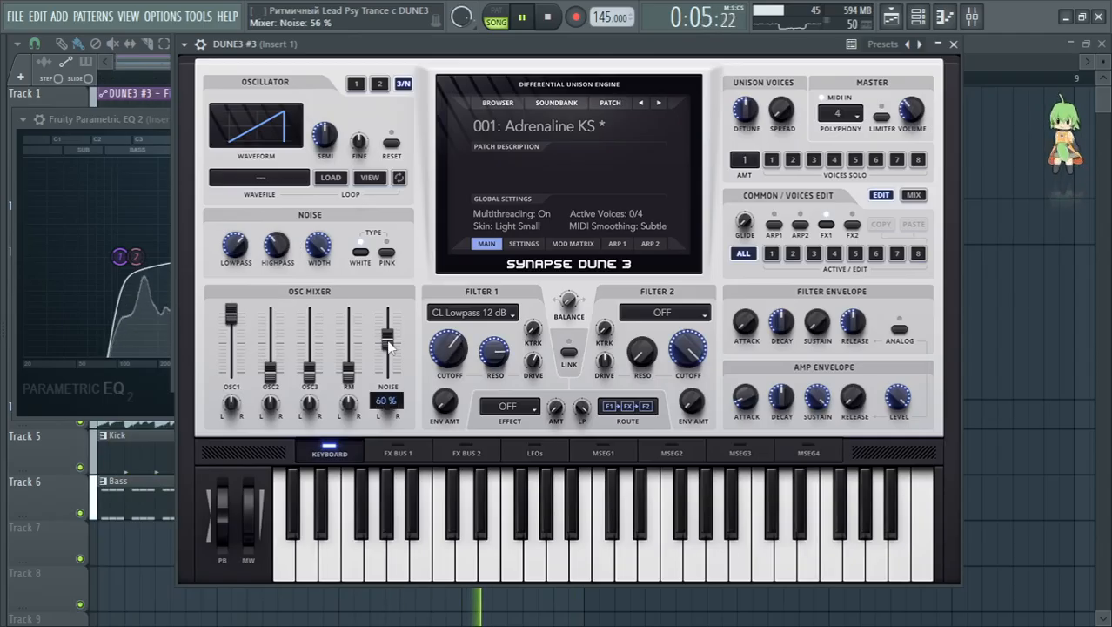
drag(230, 314, 228, 322)
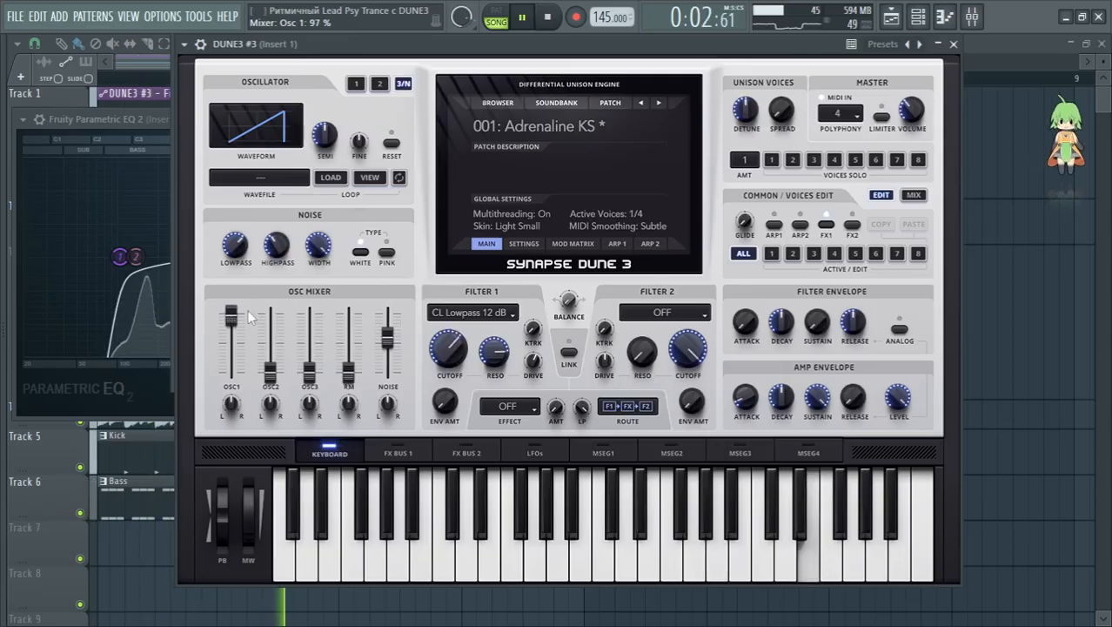
drag(387, 336, 389, 338)
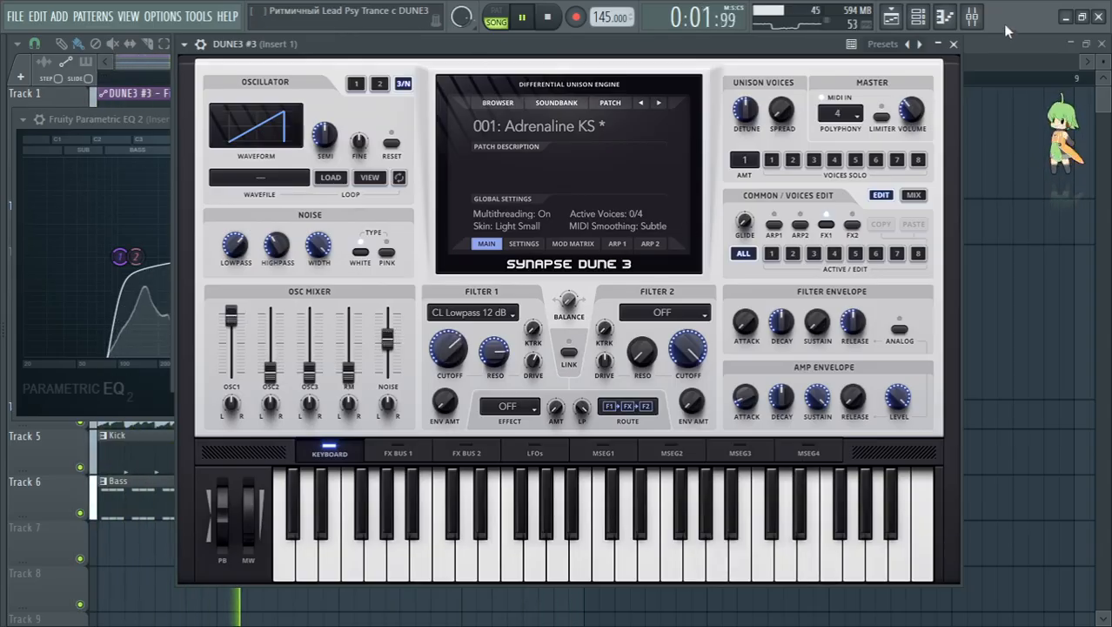
Step: Stop playback, add a new DUNE3 channel, and set its oscillator 1 density to 12 and spread to about 84%
click(971, 17)
right_click(321, 138)
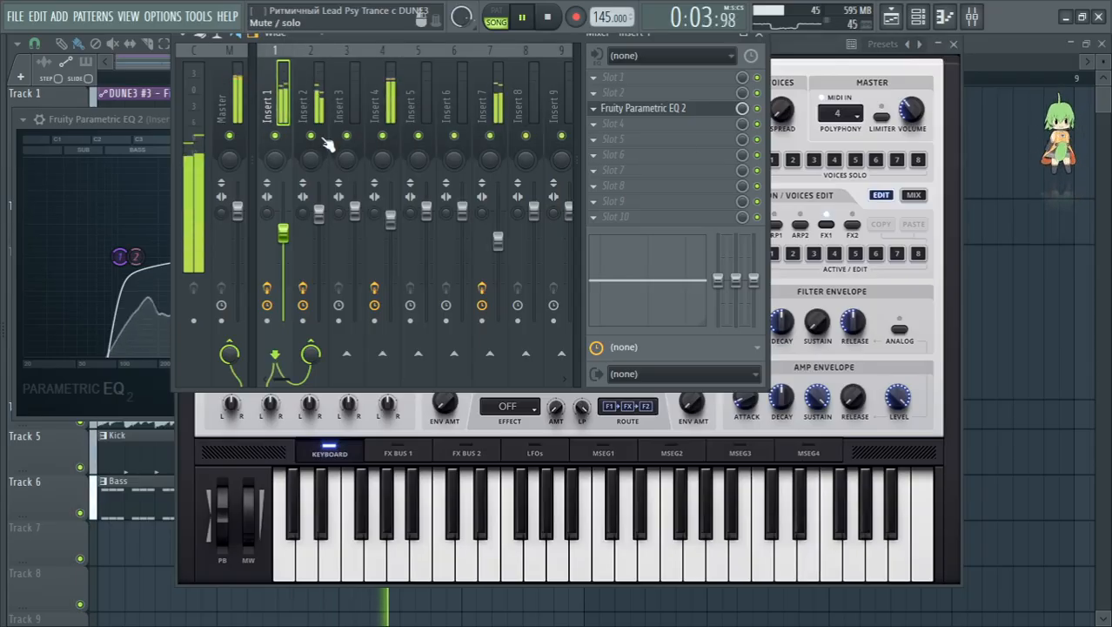
click(944, 16)
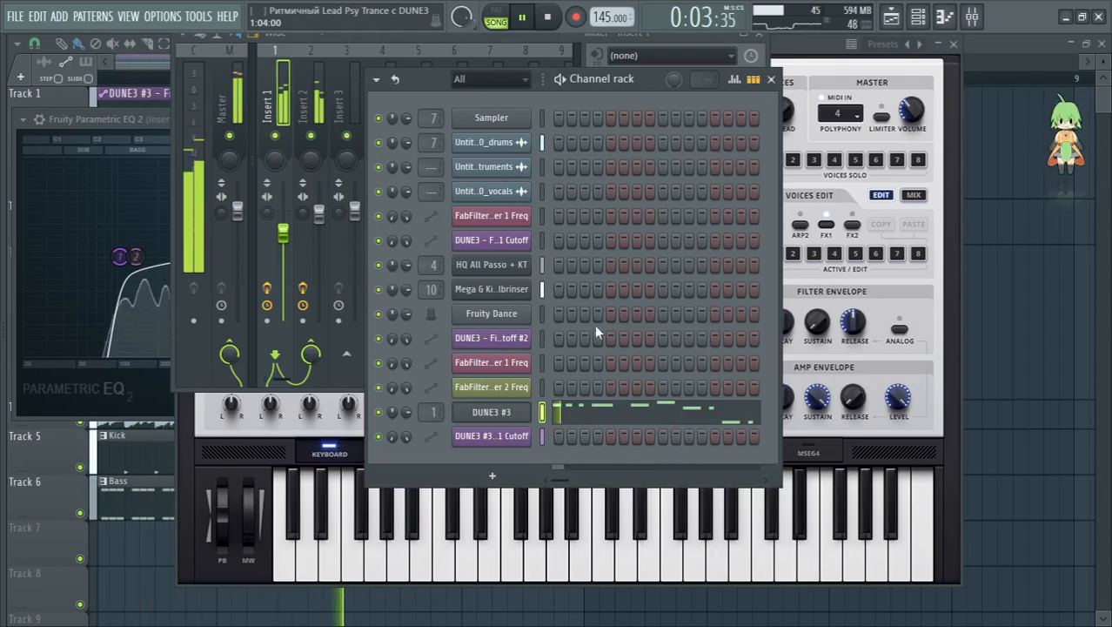
key(space)
click(491, 475)
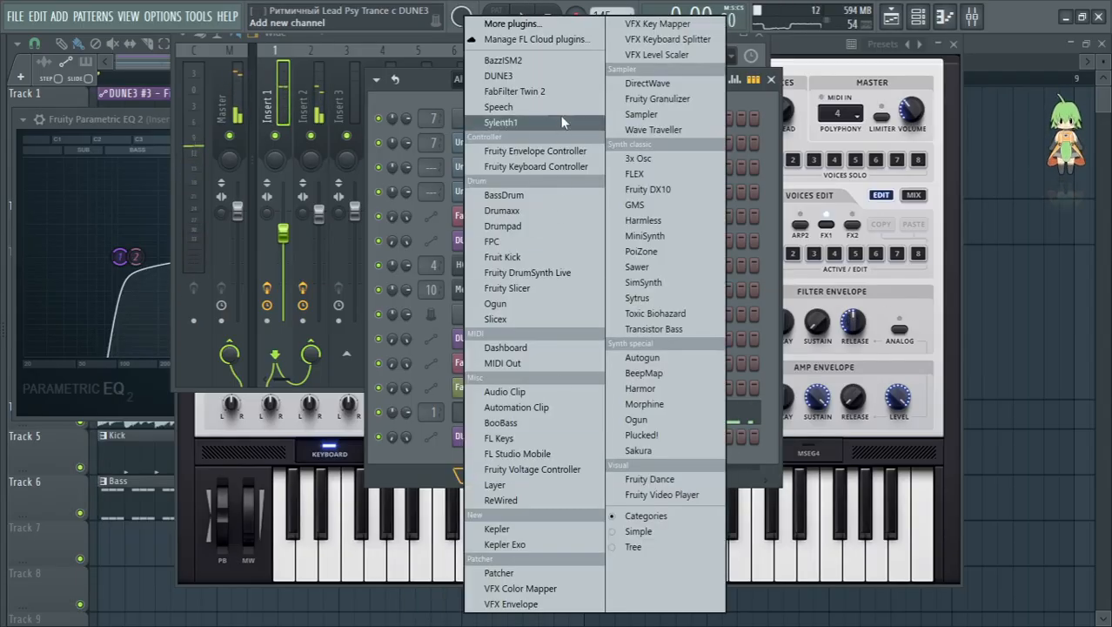
click(576, 79)
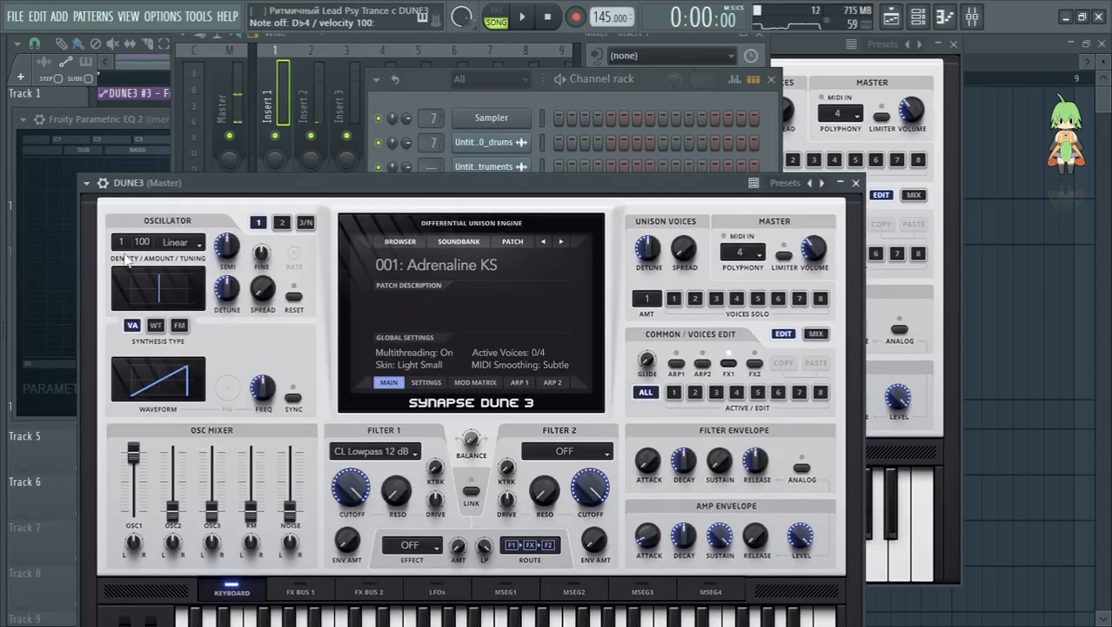
drag(140, 209, 156, 193)
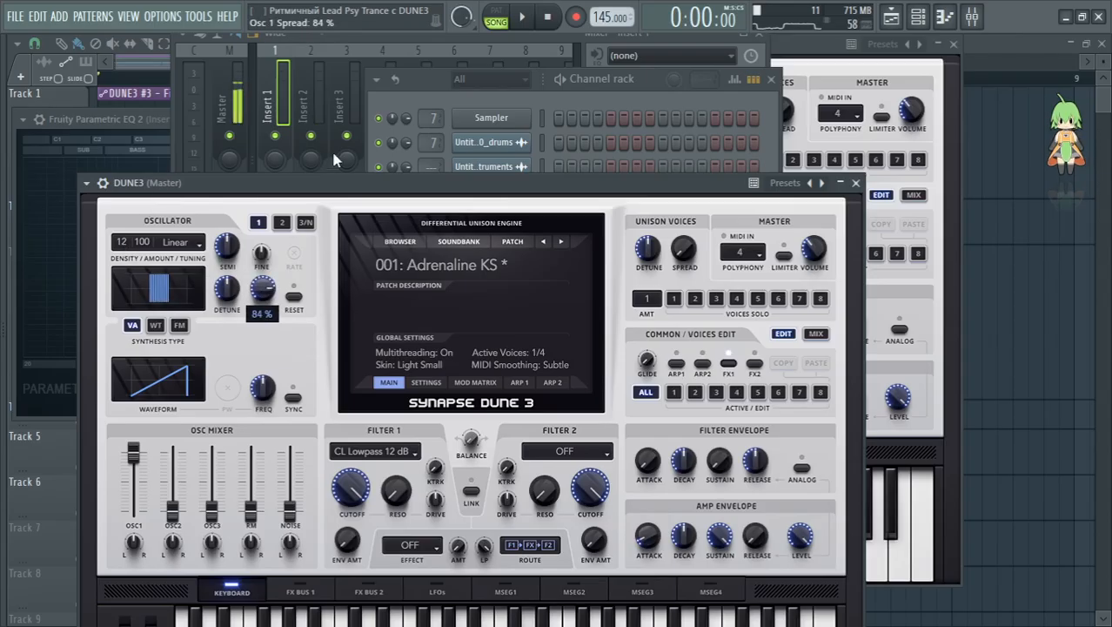
Step: Copy the DUNE3 #3 channel's notes to the new DUNE3 channel and route it to mixer track 1
drag(531, 183, 544, 466)
click(543, 412)
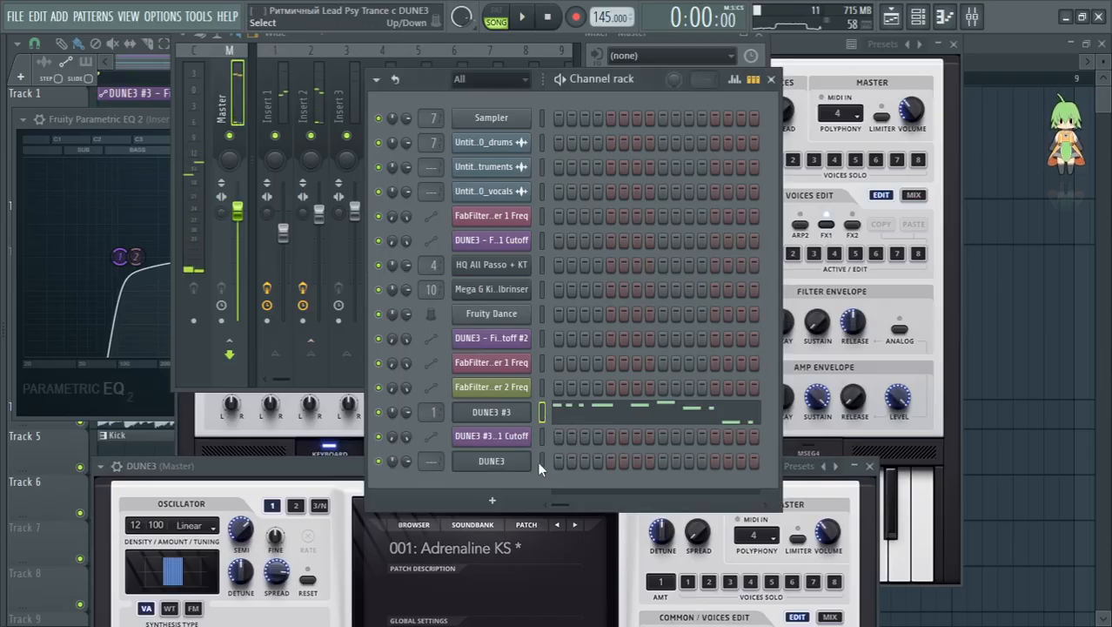
click(542, 461)
key(ctrl+v)
drag(432, 462, 431, 454)
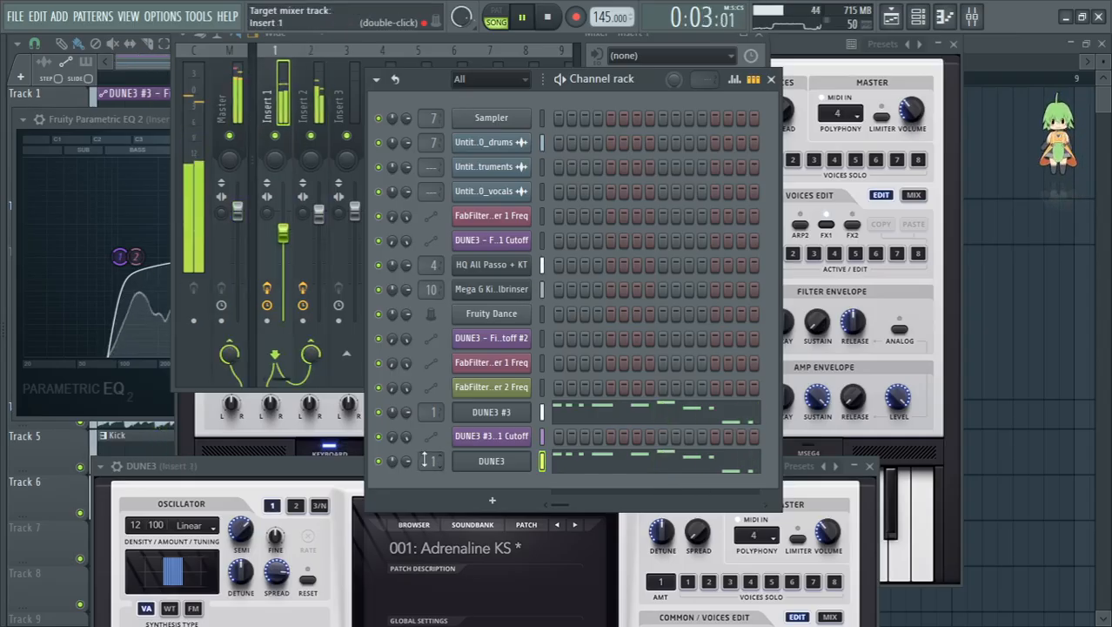
Step: Set the new DUNE3's oscillator 1 detune to about 62%, trying a pitch of -12 semitones and adjusting the master volume
drag(286, 467, 452, 69)
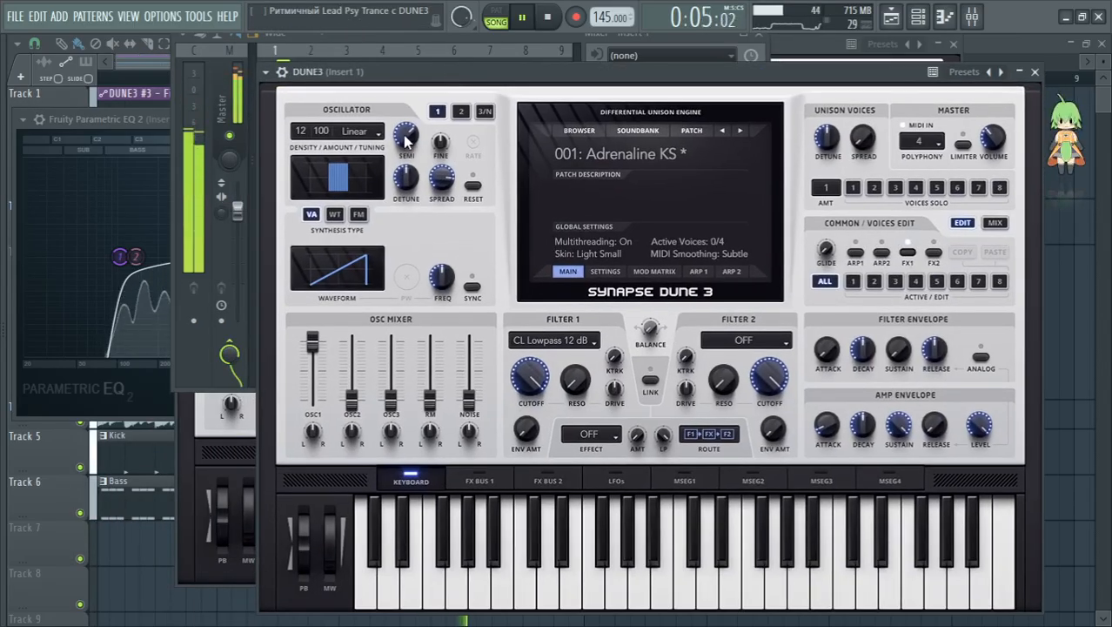
drag(409, 142, 440, 207)
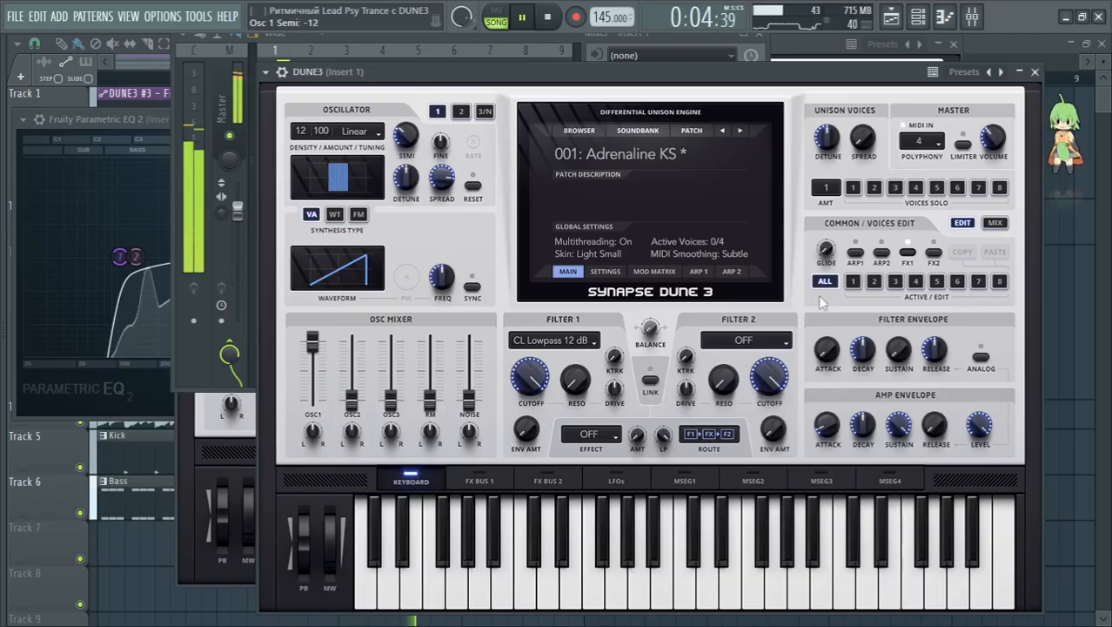
mouse_move(997, 139)
mouse_down()
mouse_move(1010, 110)
mouse_move(1007, 135)
mouse_up()
drag(405, 179, 429, 187)
drag(408, 138, 452, 115)
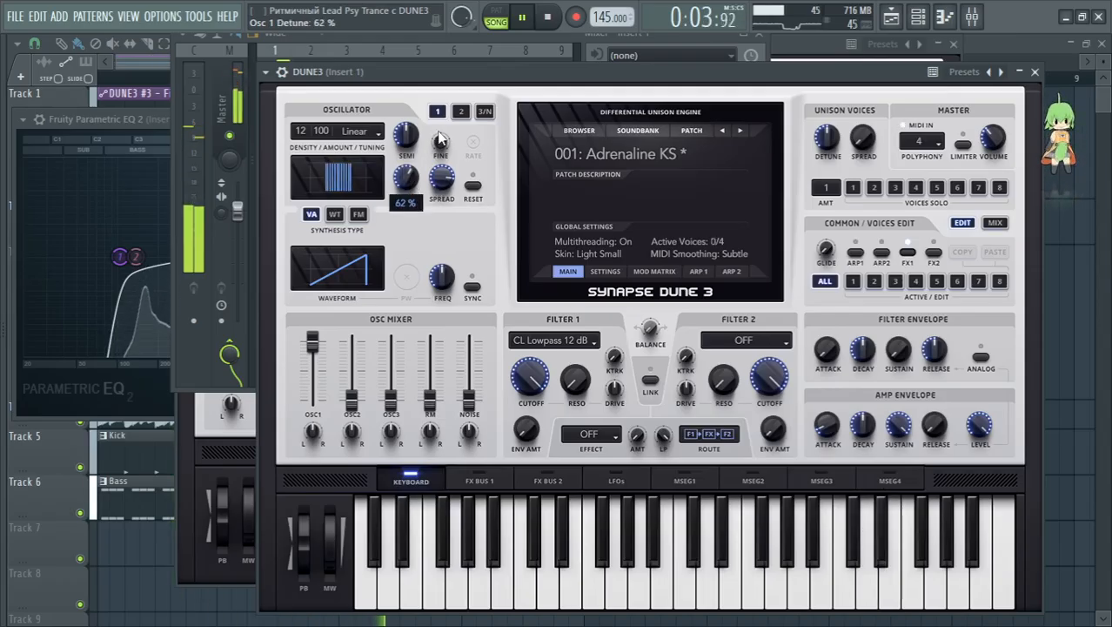
mouse_move(442, 140)
mouse_down()
mouse_move(409, 170)
mouse_move(427, 152)
mouse_up()
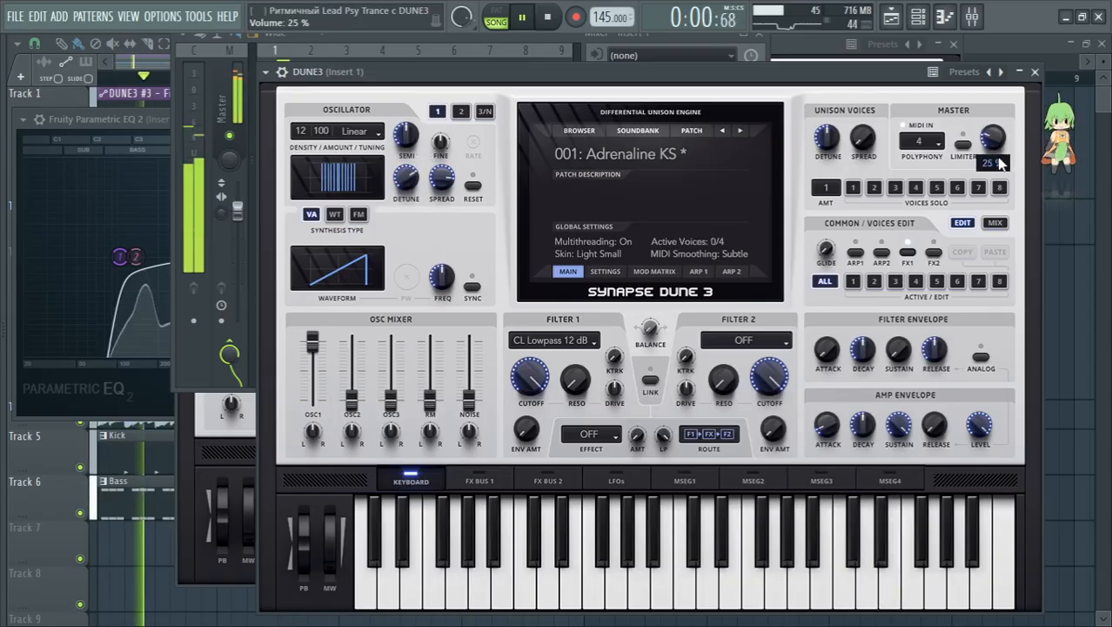
Step: Set oscillator 1 to -12 semitones and balance the synth's master volume at about 41%
drag(989, 149, 1008, 137)
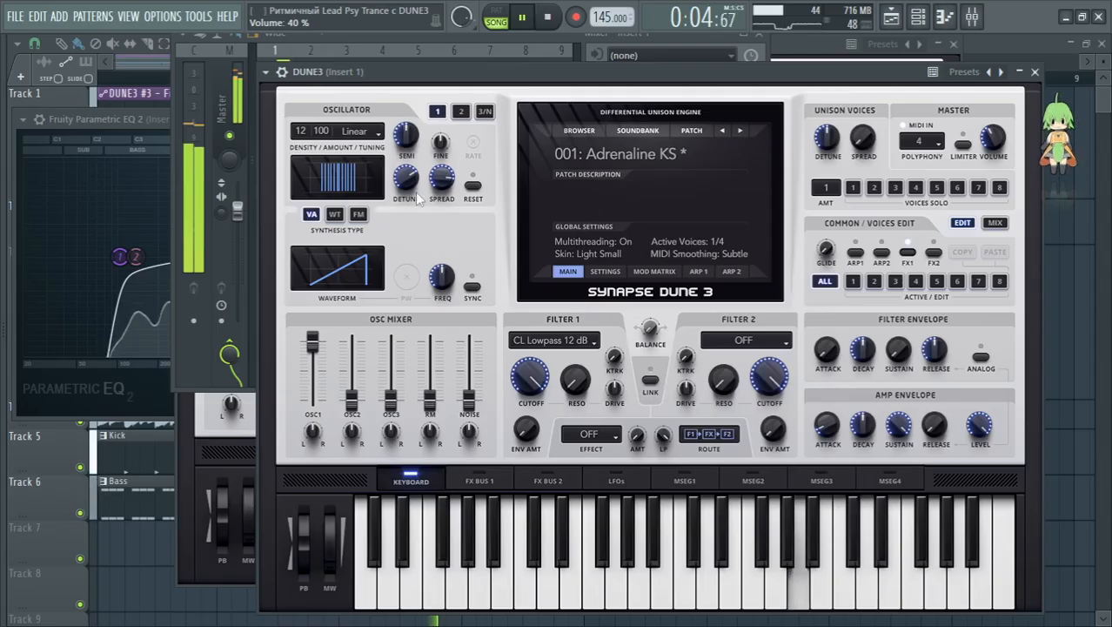
drag(412, 146, 431, 177)
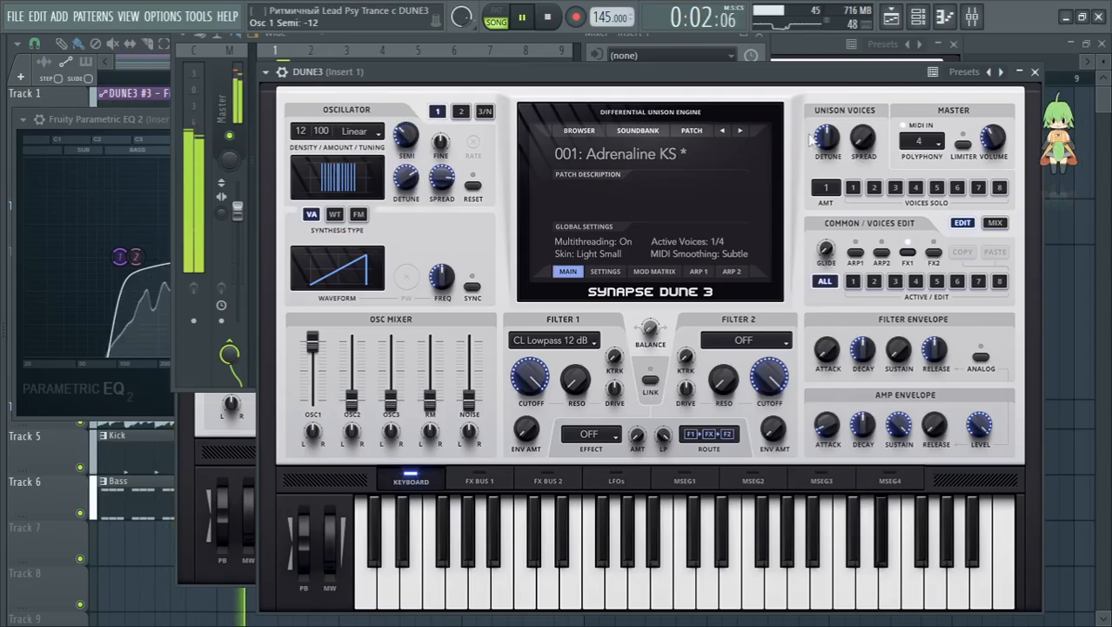
drag(1000, 149, 1005, 124)
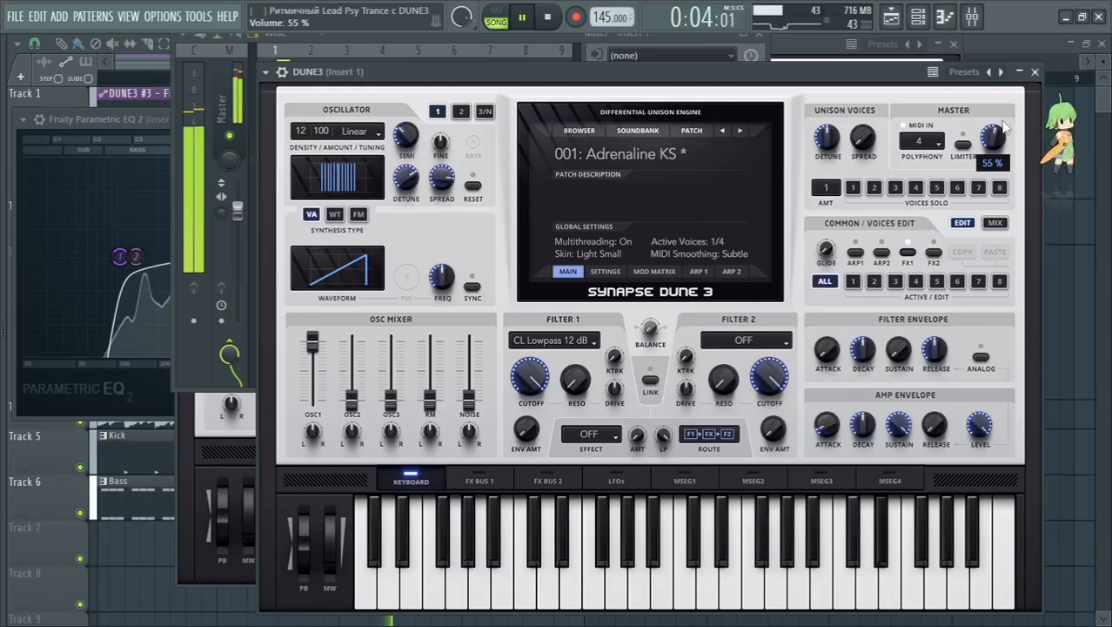
drag(1005, 143, 1006, 146)
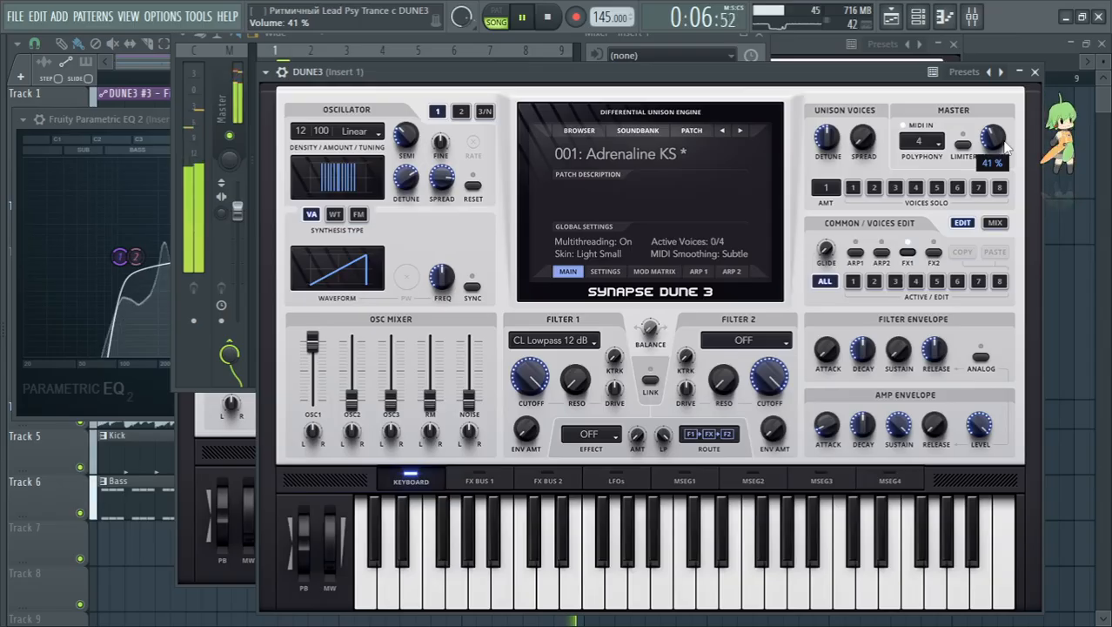
Step: Try lowering filter 1's cutoff with resonance at about 47%, returning both controls to their starting positions
drag(535, 377, 570, 418)
drag(575, 379, 607, 311)
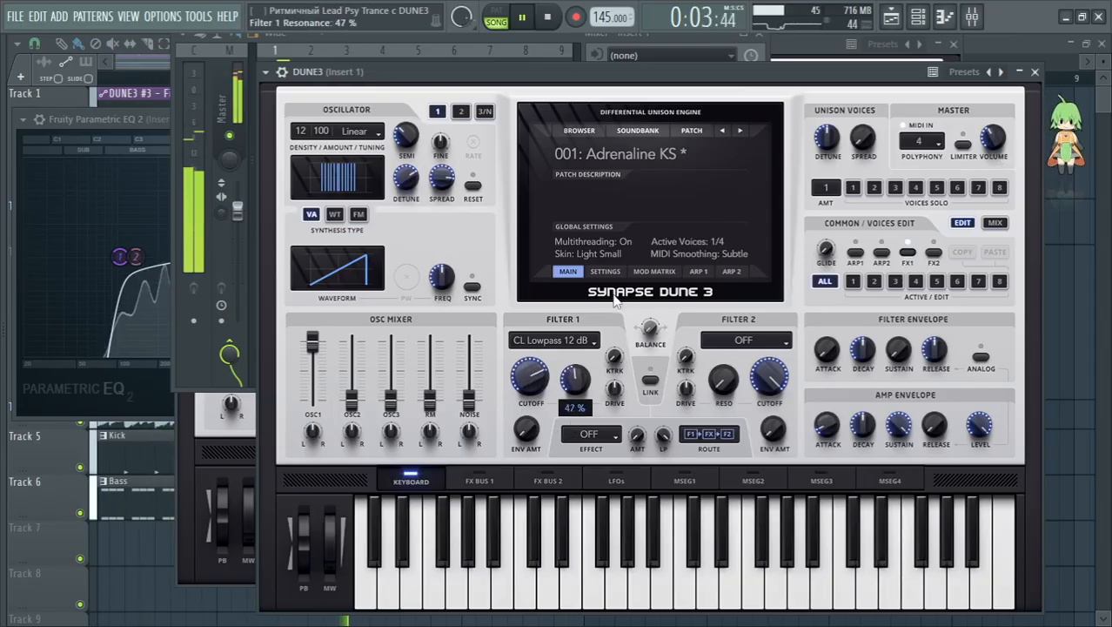
drag(531, 383, 568, 411)
drag(592, 360, 590, 359)
drag(535, 383, 583, 334)
mouse_move(585, 383)
mouse_down()
mouse_move(548, 370)
mouse_move(579, 379)
mouse_move(540, 402)
mouse_move(545, 415)
mouse_move(554, 418)
mouse_move(567, 392)
mouse_up()
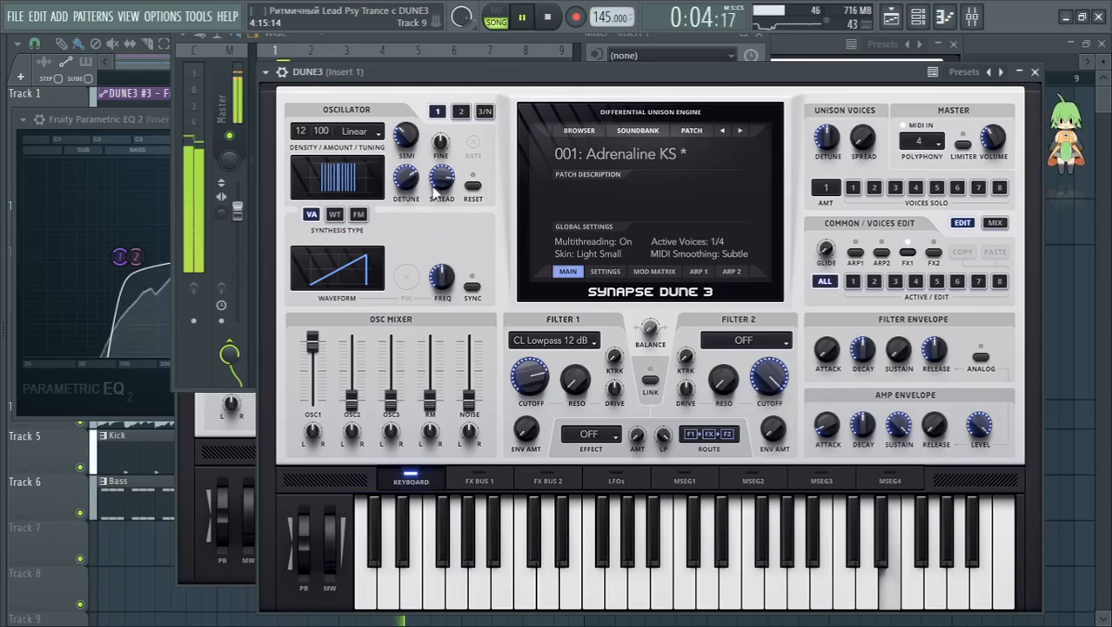
drag(999, 128, 1000, 120)
drag(537, 374, 558, 229)
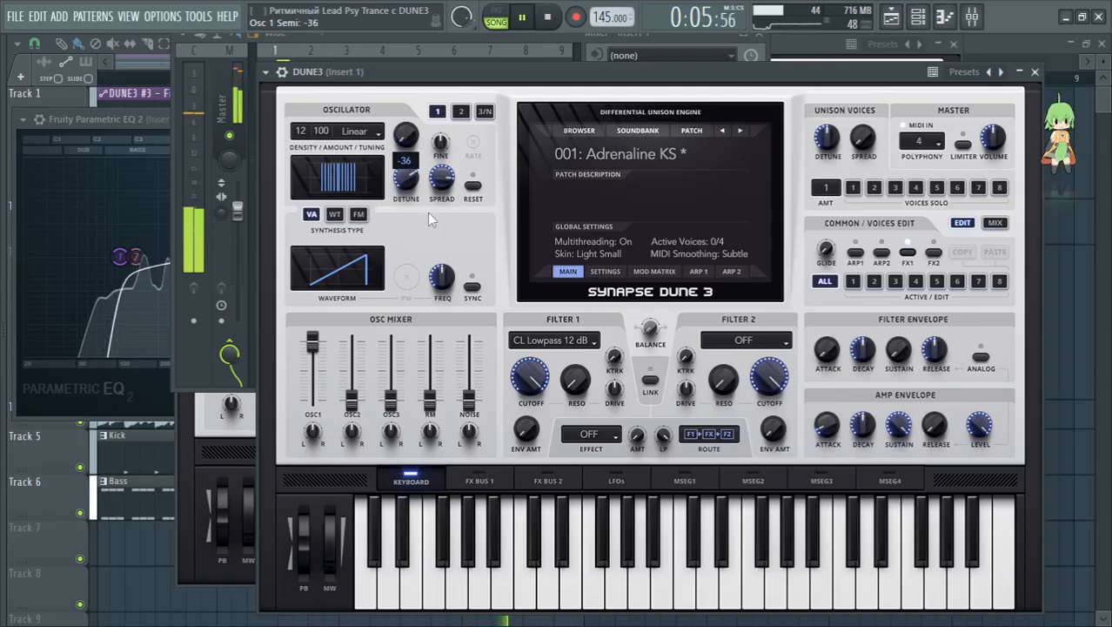
Step: Try oscillator 1 at 0 semitones with detune at about 47% and set its spread to about 63%
drag(464, 108, 463, 115)
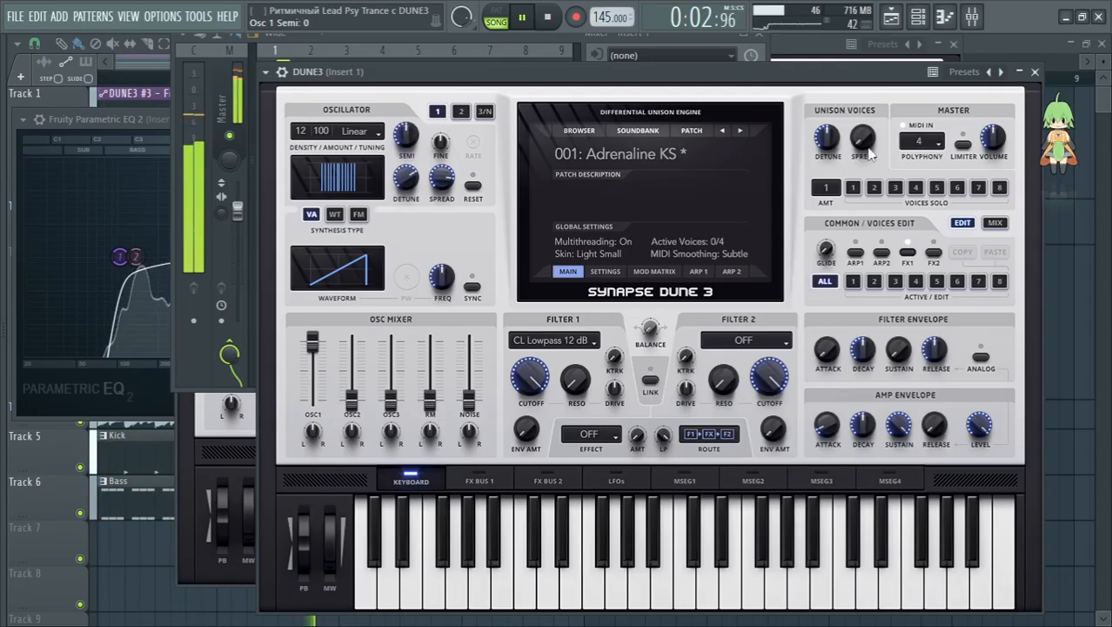
drag(411, 192, 427, 207)
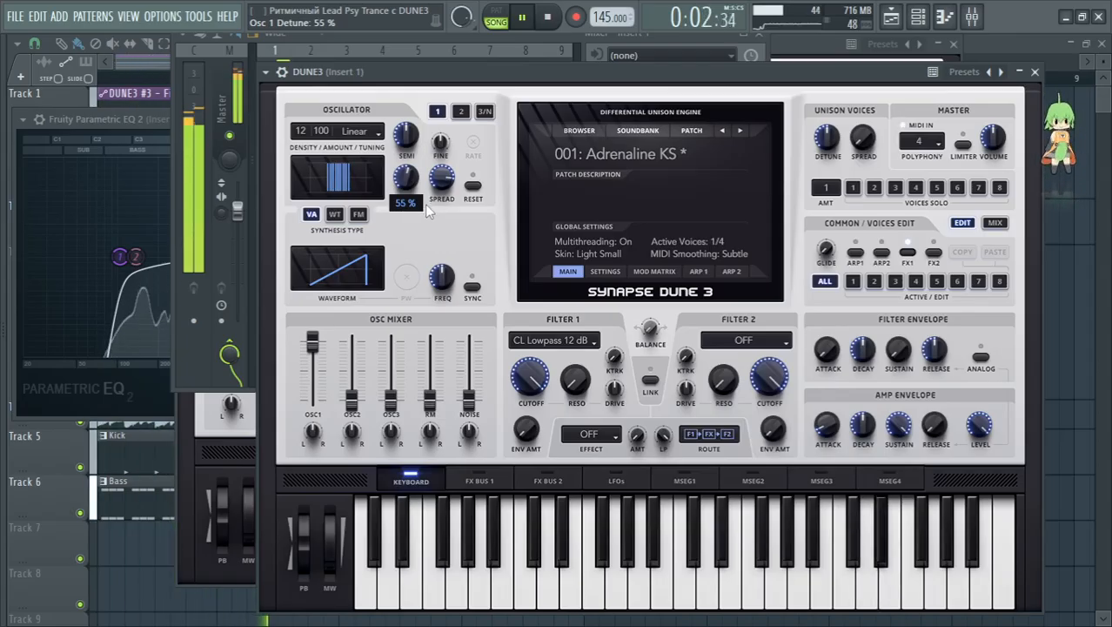
drag(473, 112, 499, 217)
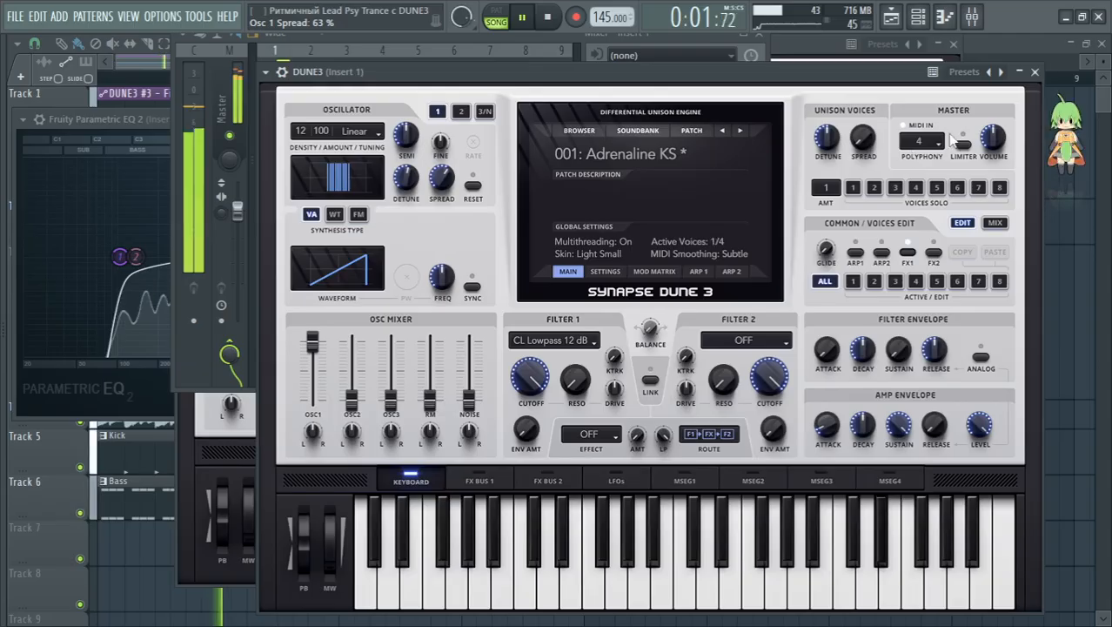
drag(403, 198, 417, 204)
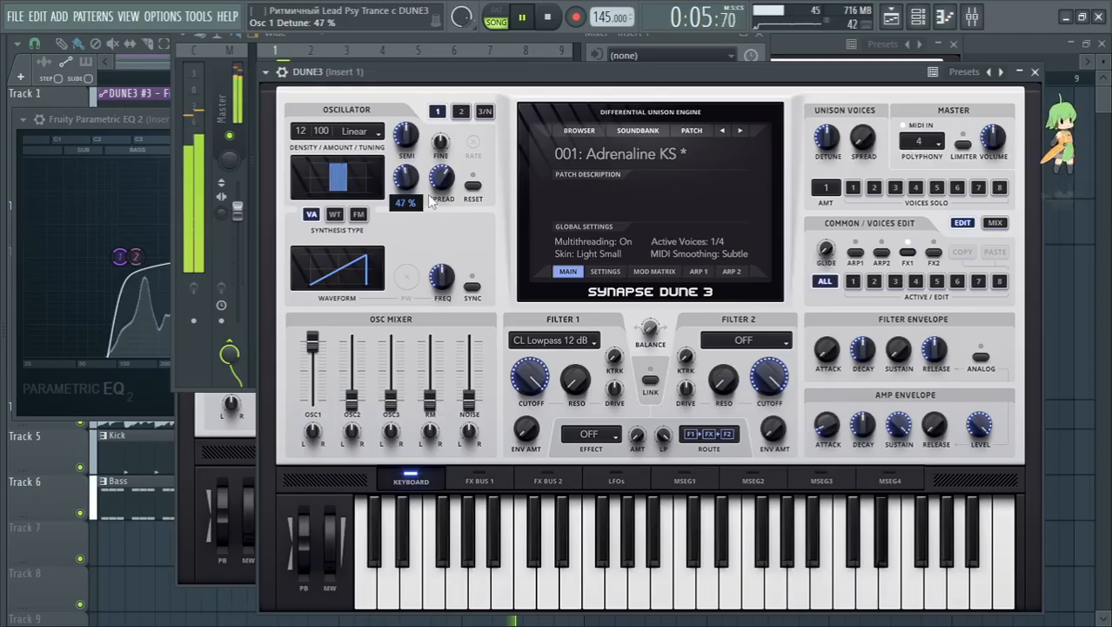
drag(429, 196, 429, 197)
Step: Set oscillator 1's pitch to -12 semitones and its detune to about 62%
drag(408, 133, 422, 168)
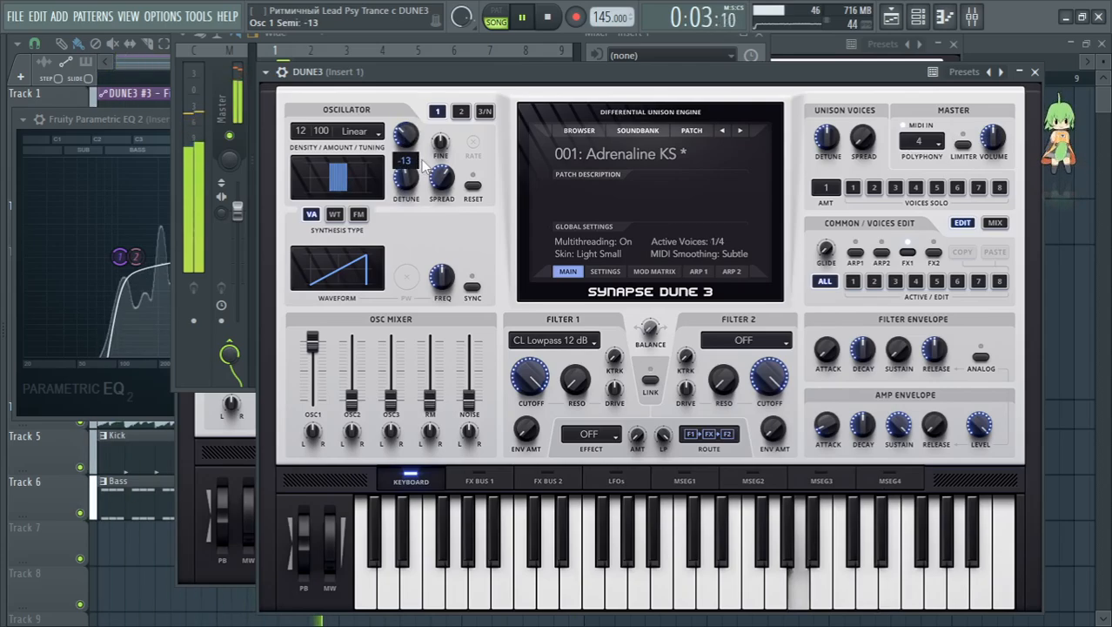
drag(427, 160, 430, 163)
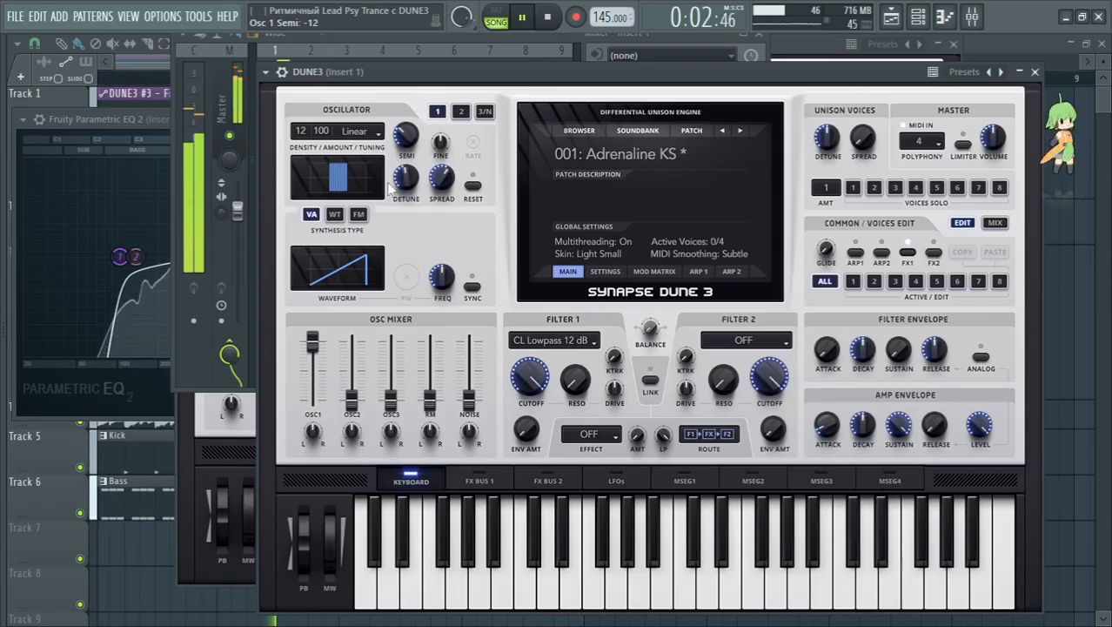
drag(419, 188, 445, 164)
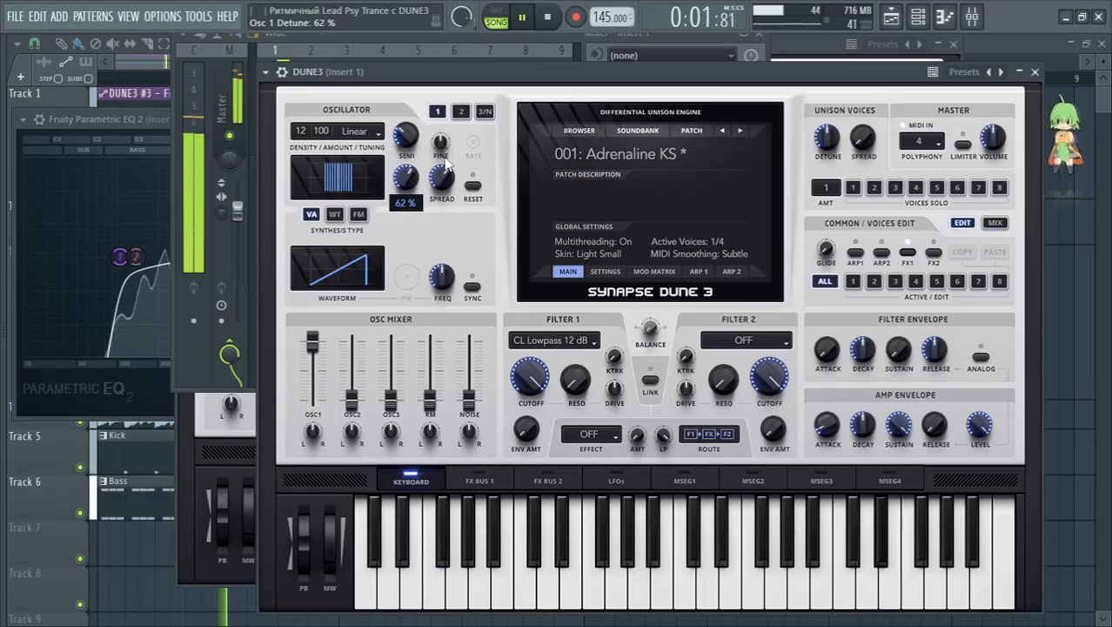
Step: Set the master volume to about 42% and oscillator 1's detune to about 50%, after trying detunes of 38% and 75%
drag(992, 148, 992, 155)
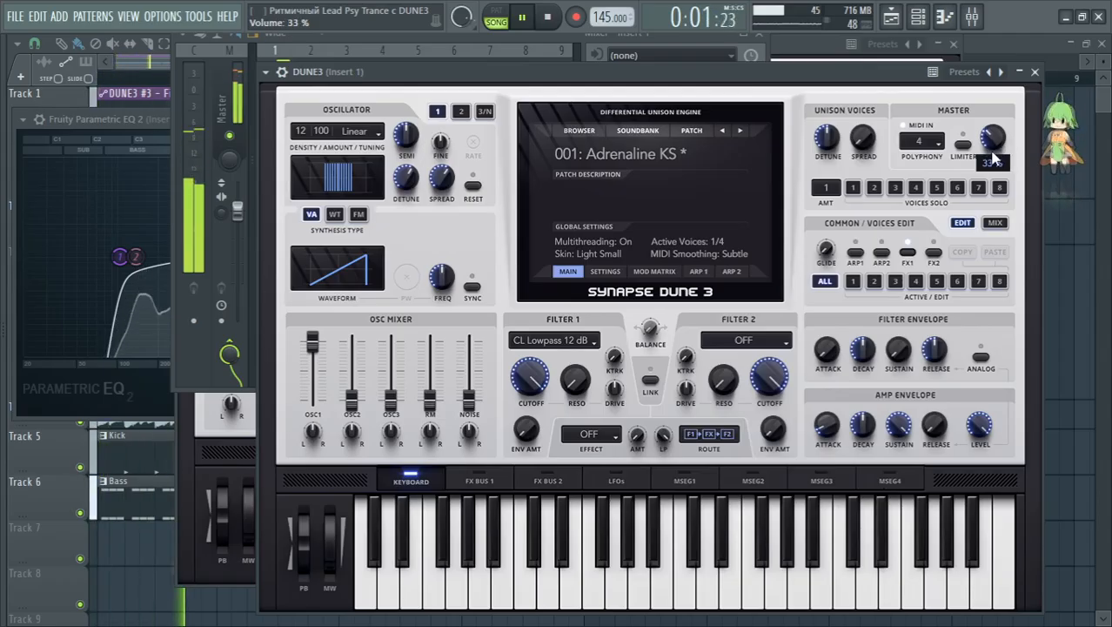
drag(408, 183, 420, 214)
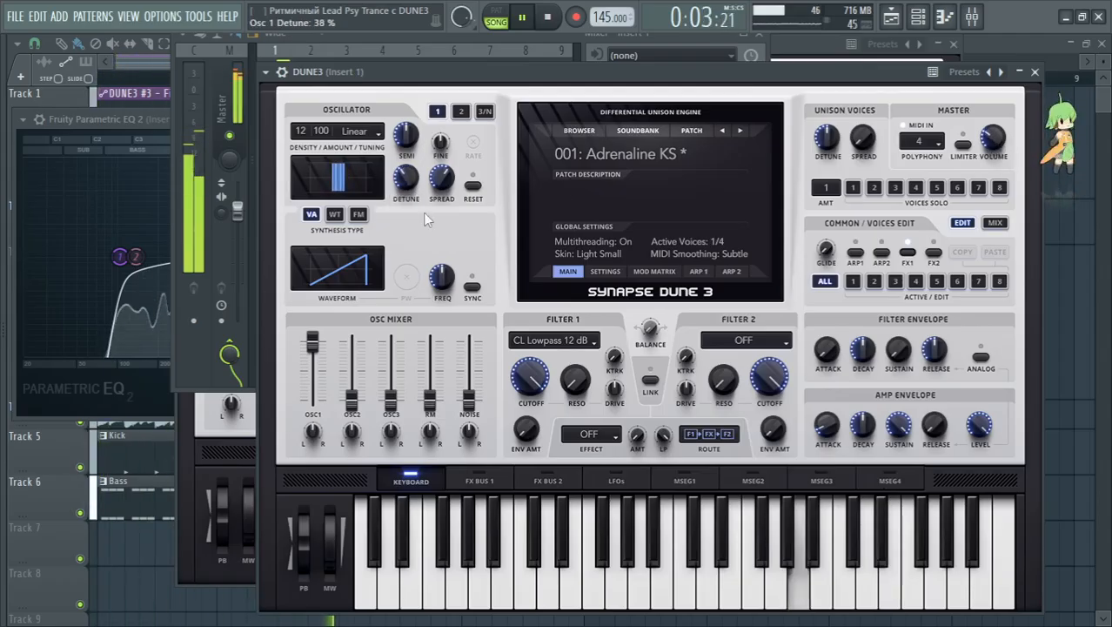
drag(992, 137, 1005, 122)
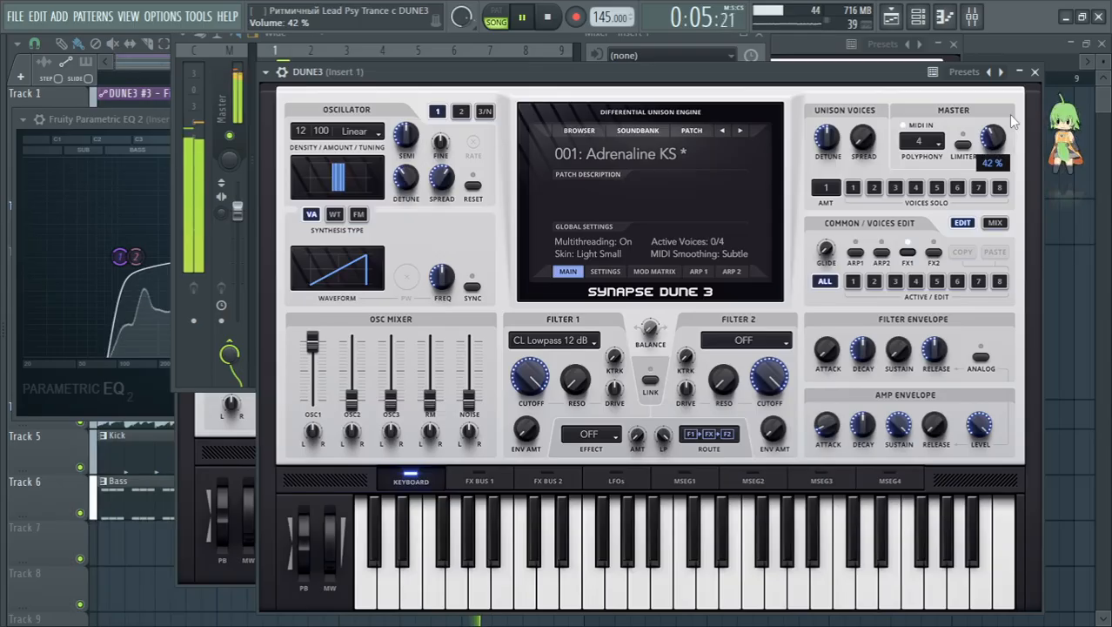
drag(393, 174, 439, 125)
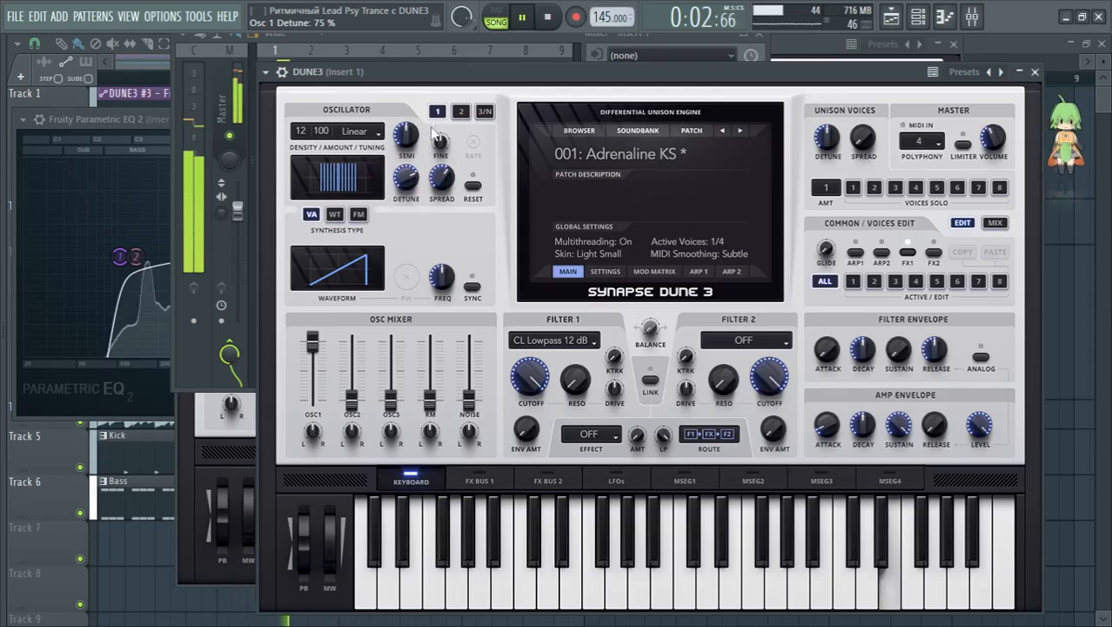
drag(406, 181, 422, 212)
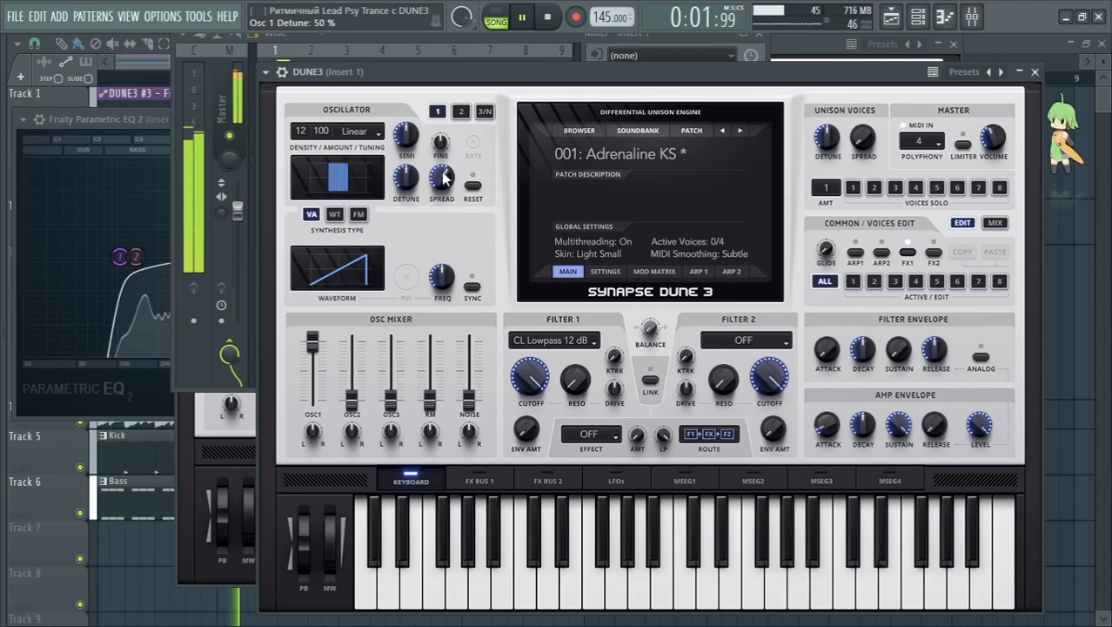
Step: Set oscillator 1 to -12 semitones with detune at about 65% and check the channel rack
drag(405, 136, 429, 161)
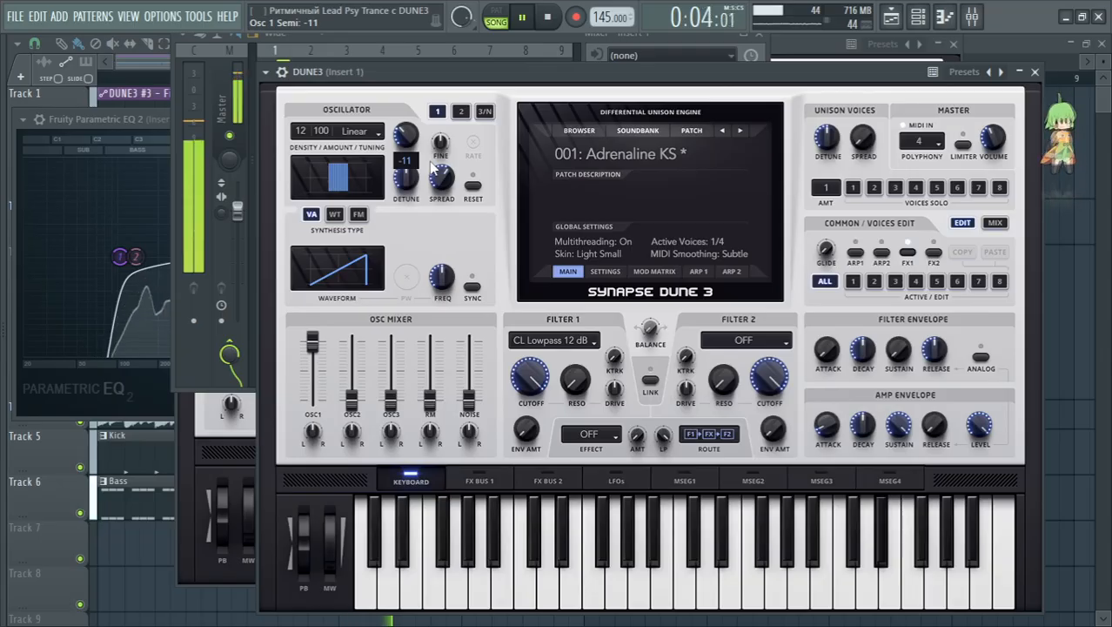
drag(448, 167, 461, 178)
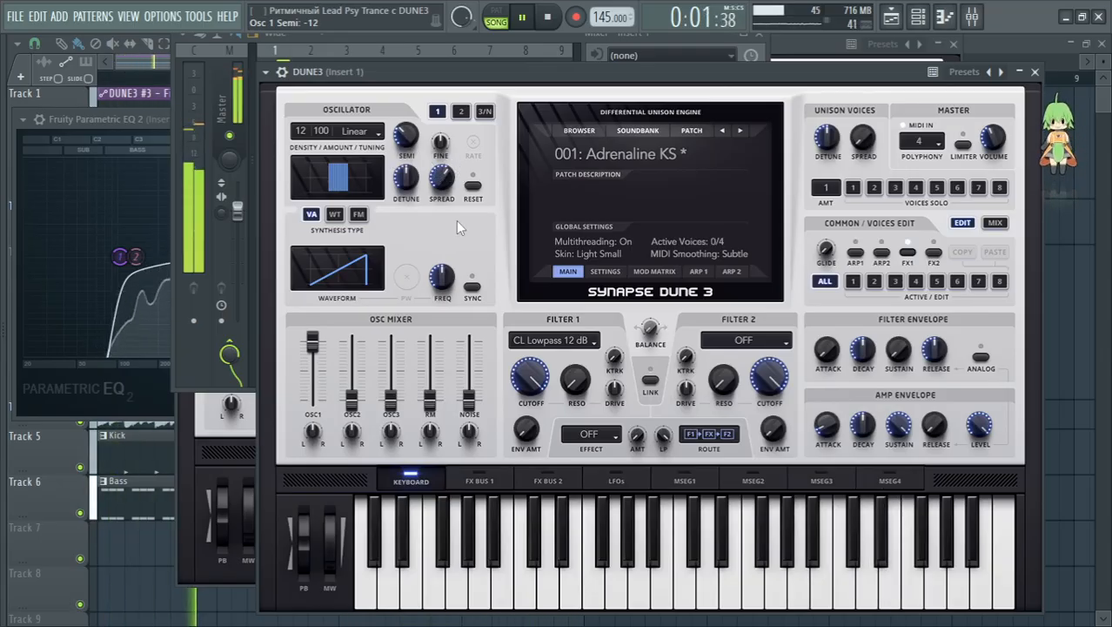
drag(425, 200, 419, 155)
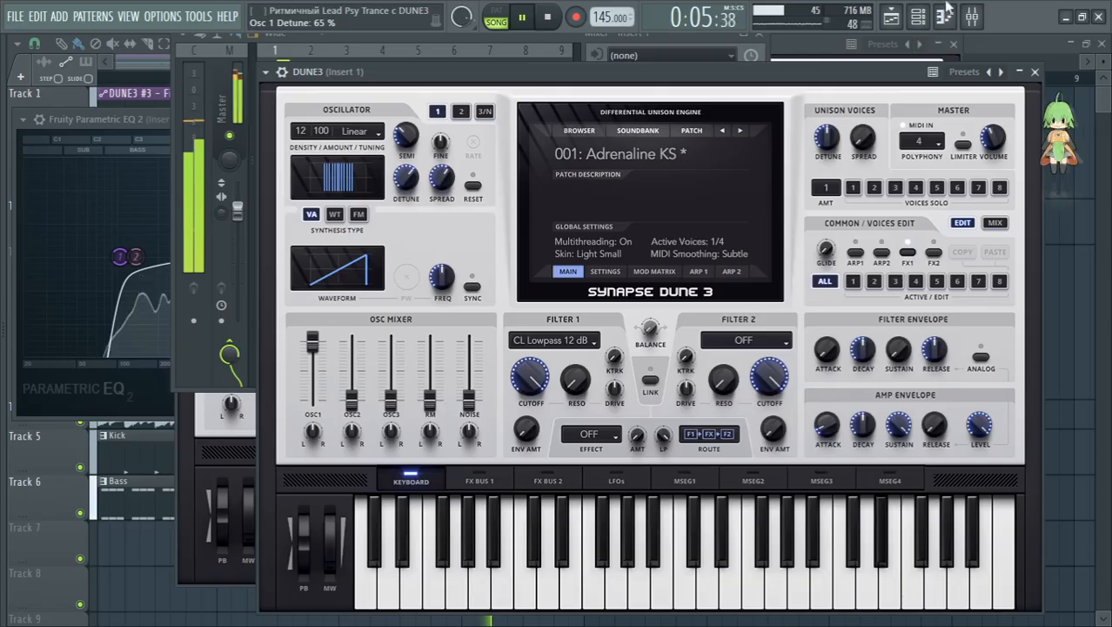
click(946, 15)
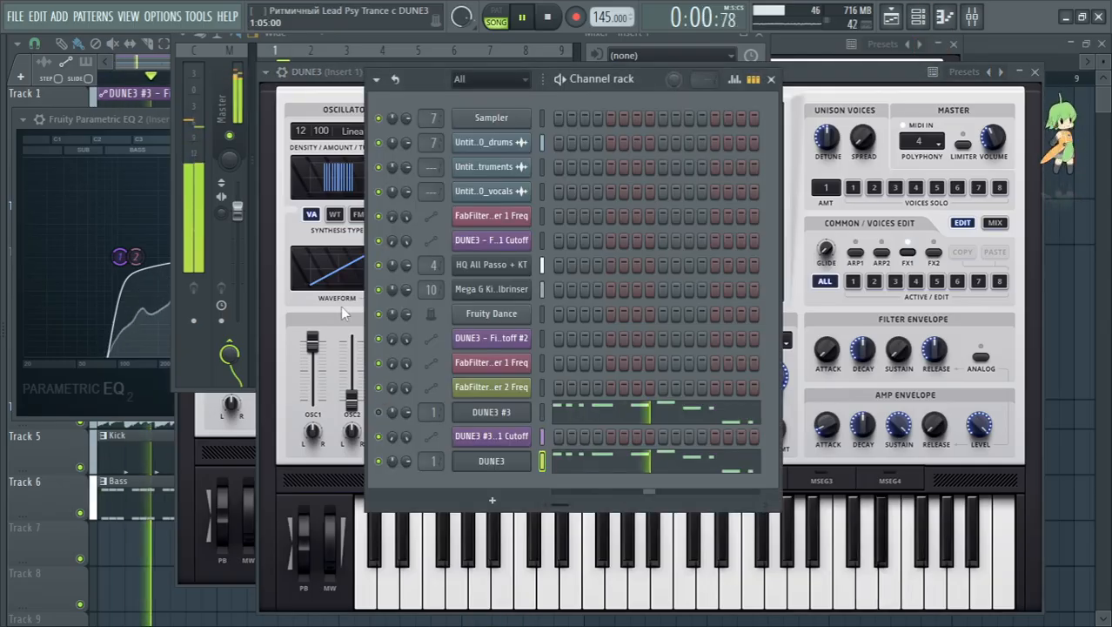
click(340, 306)
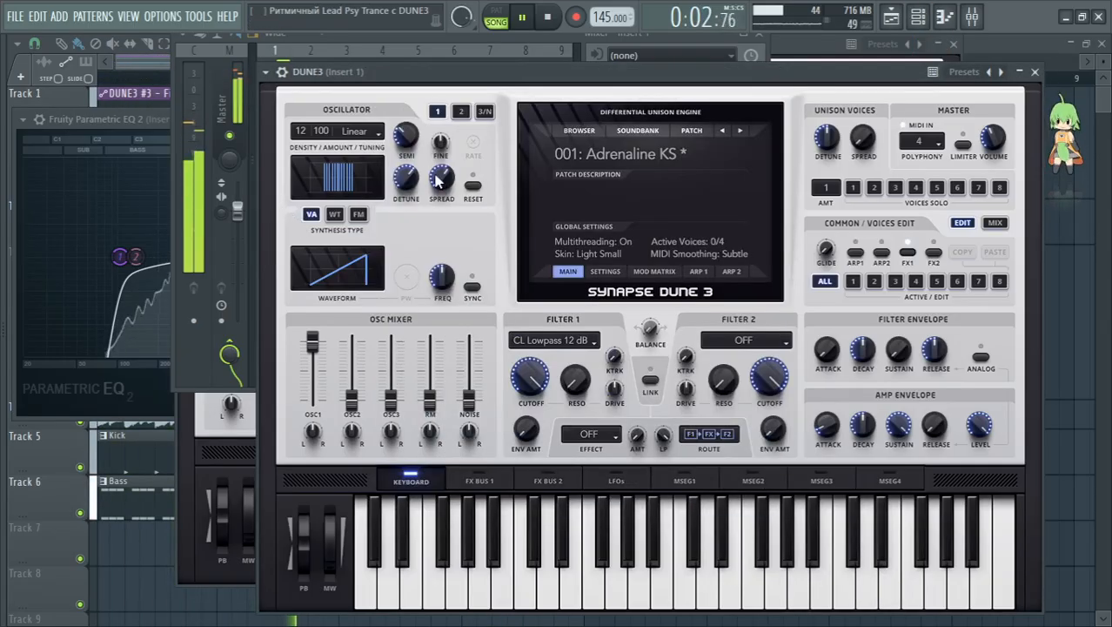
Step: Lower oscillator 1's detune to about 38%, stop playback and adjust the oscillator with held notes
drag(406, 178, 417, 207)
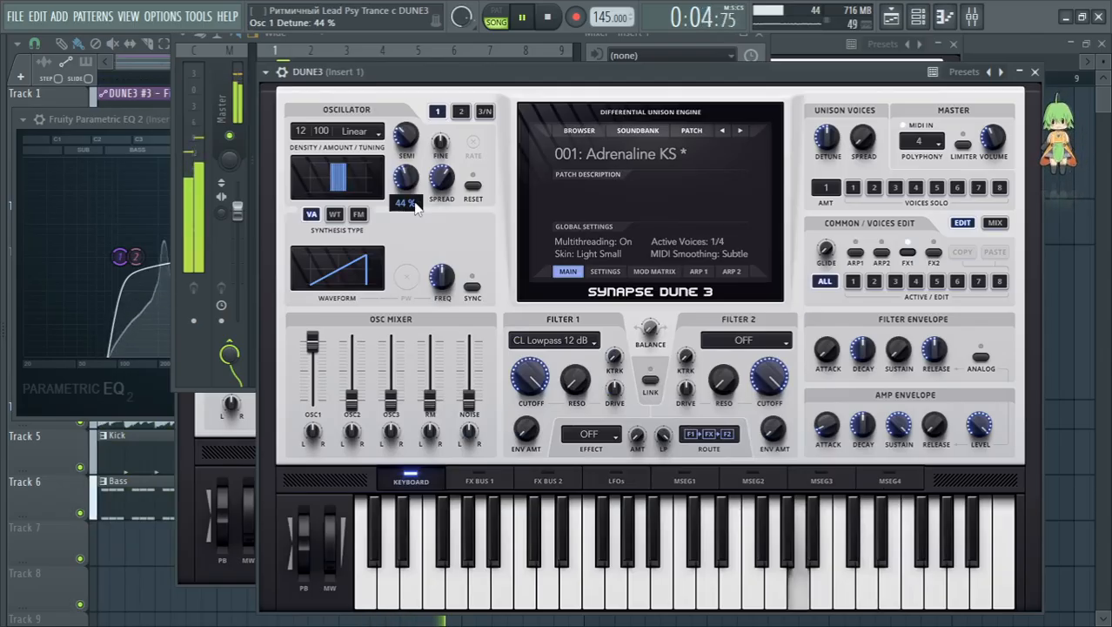
key(space)
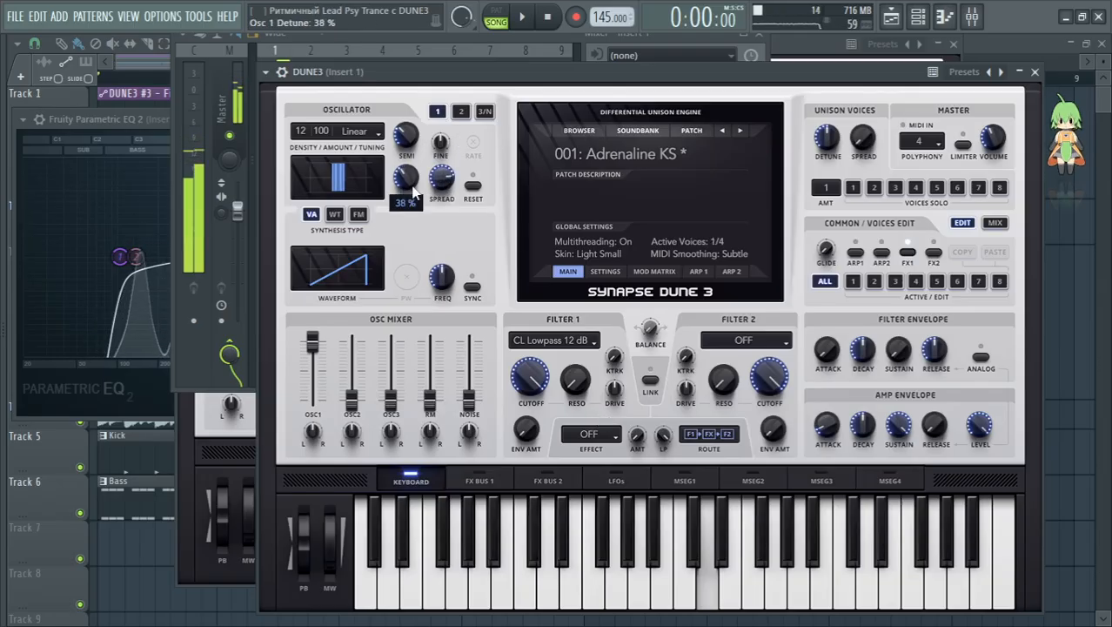
drag(456, 138, 456, 155)
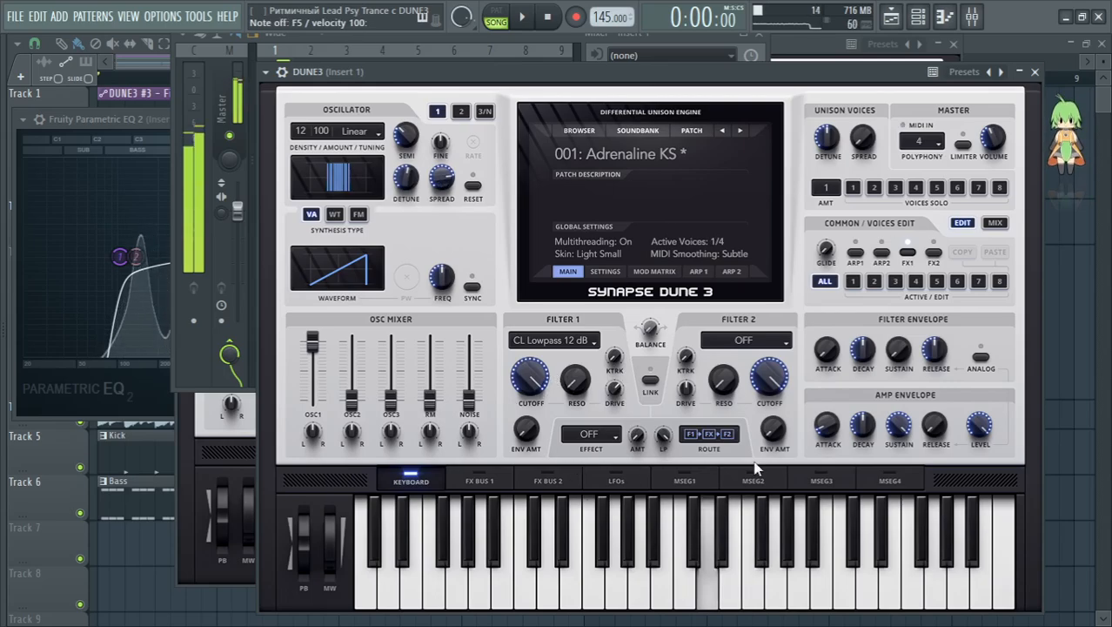
Step: Activate Equalizer 1 on FX bus 1, cut the low shelf to about -20 dB and slightly boost band 2 in the highs
click(480, 481)
click(416, 514)
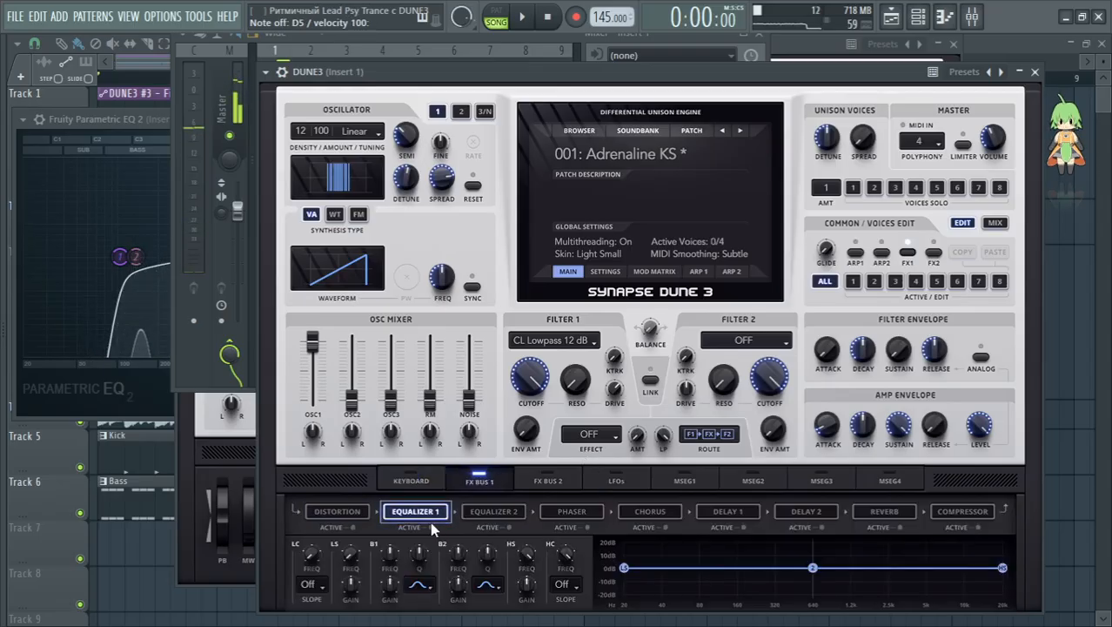
click(431, 528)
drag(621, 568, 632, 621)
drag(813, 568, 907, 565)
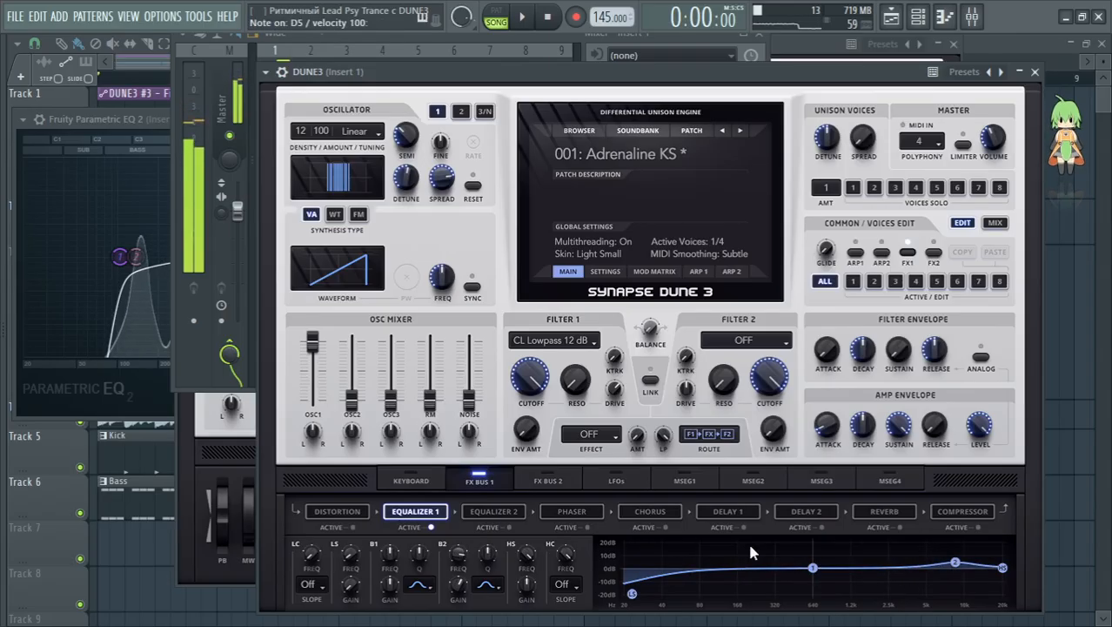
Step: During playback, set 3 unison voices with about 20% unison detune, and oscillator 1's detune to about 62%
key(space)
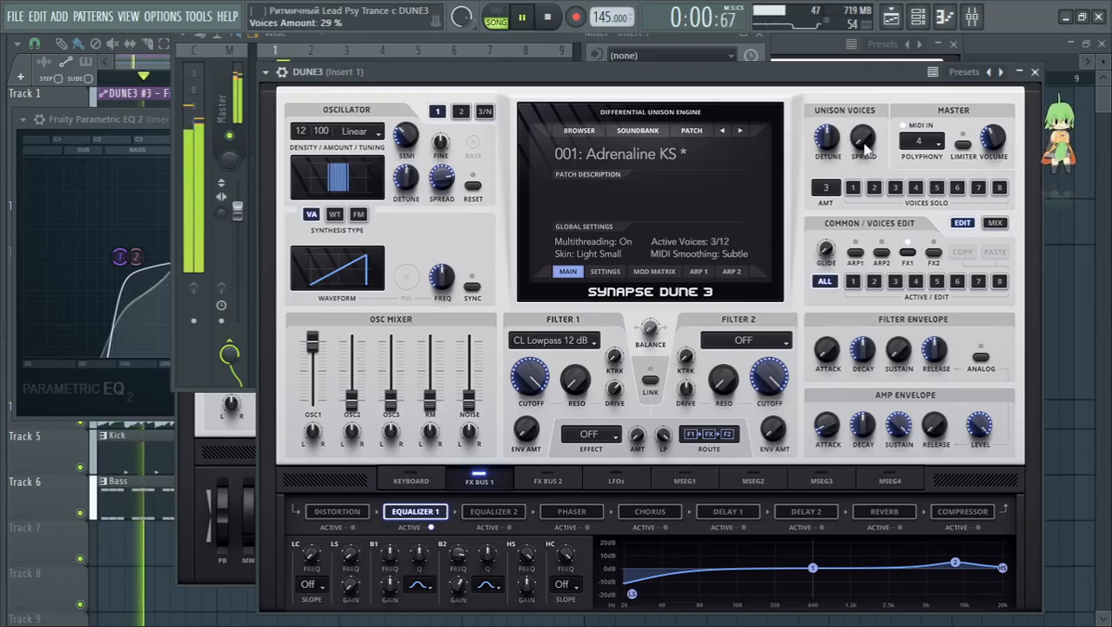
drag(831, 139, 837, 163)
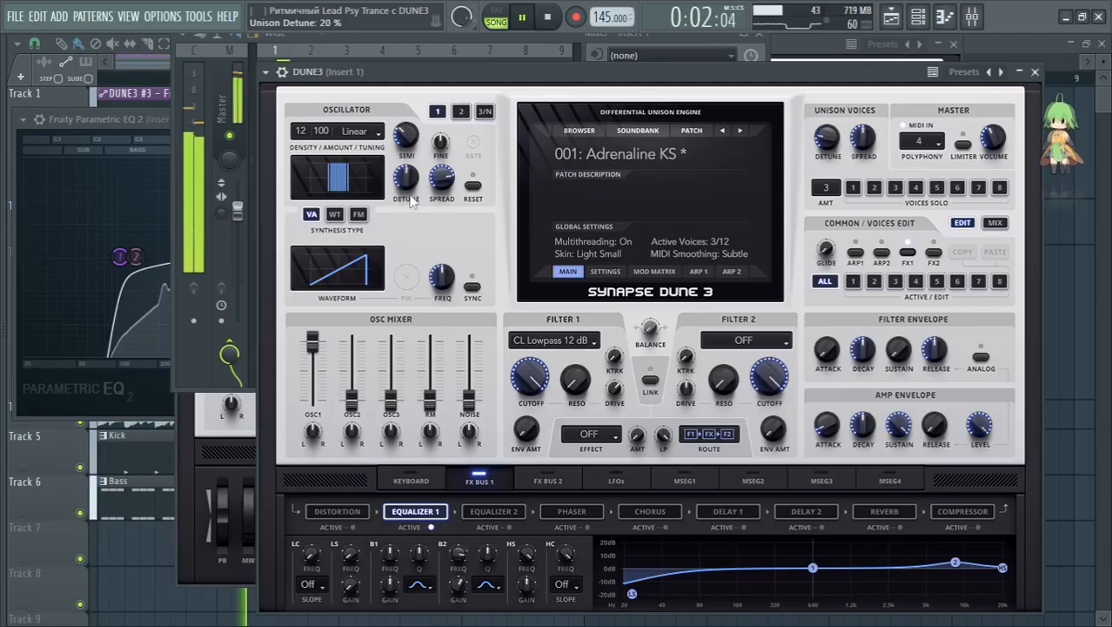
drag(409, 197, 417, 203)
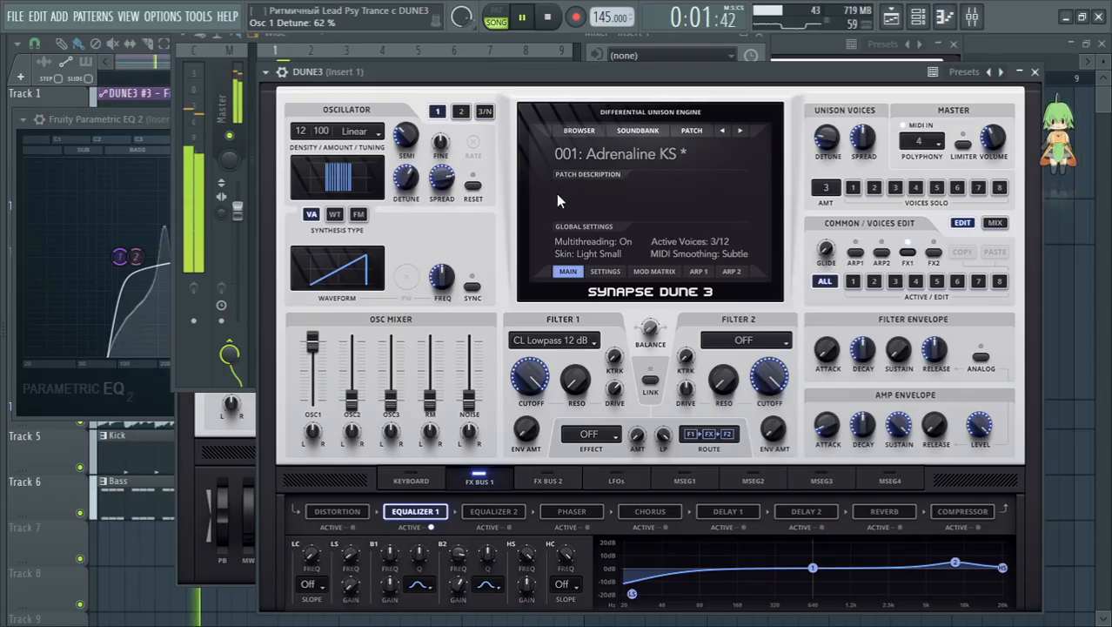
drag(446, 184, 445, 182)
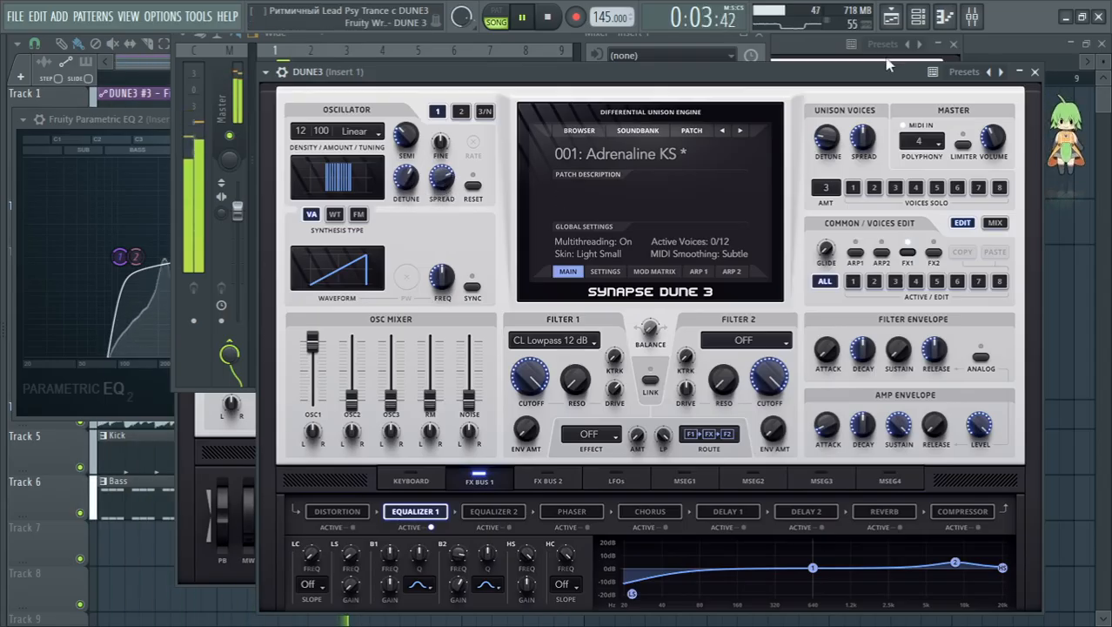
Step: Unmute the DUNE3 #3 channel, balance the DUNE3 layer's channel volume at about 63%, and stop playback to audition a note
click(973, 17)
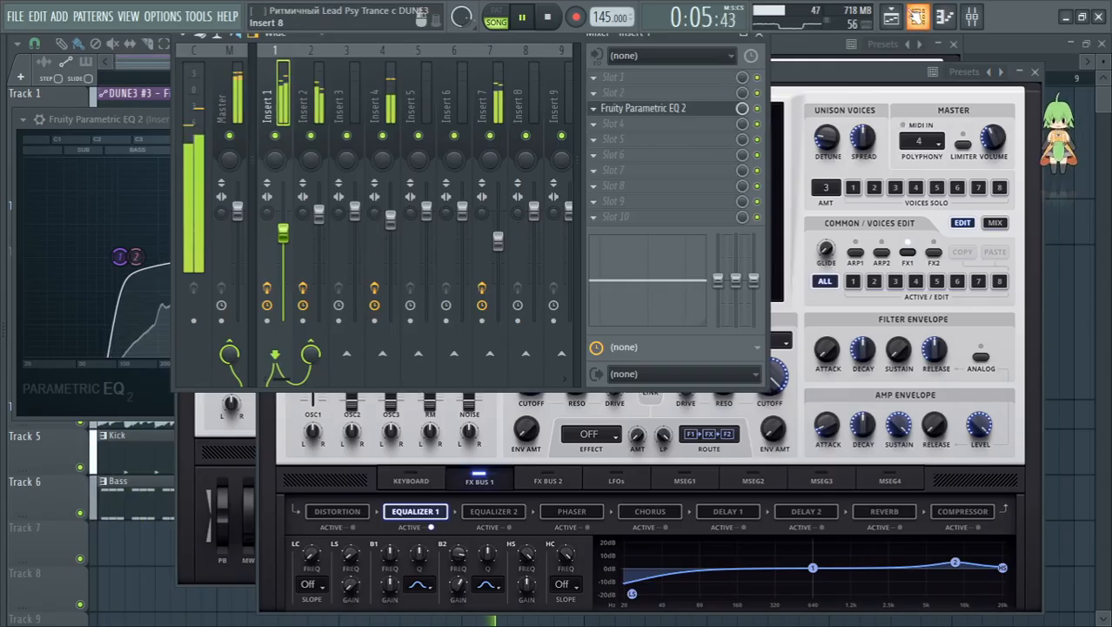
key(F6)
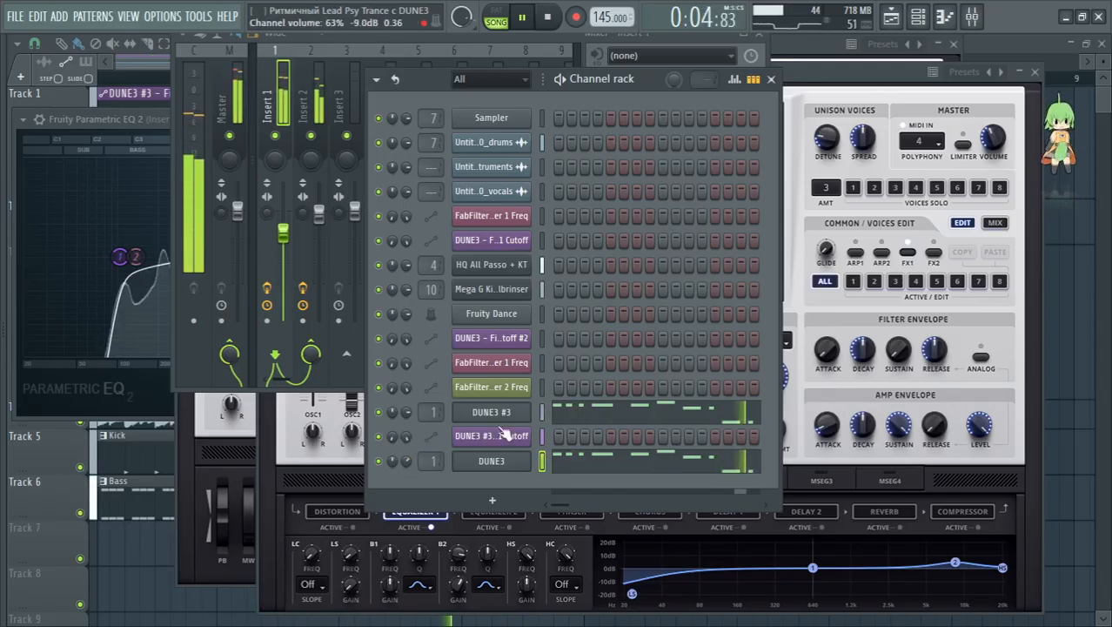
click(825, 76)
key(space)
key(x)
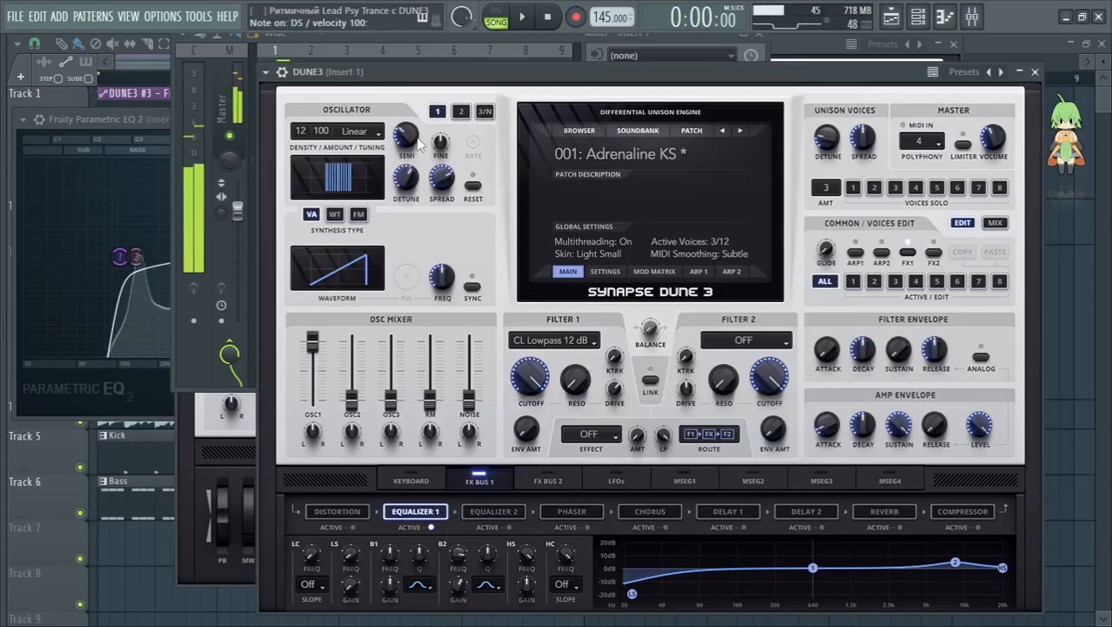
Step: Try the SWARM, Minor and Perfect 5th tunings on oscillator 1, returning it to Linear
click(377, 130)
click(413, 315)
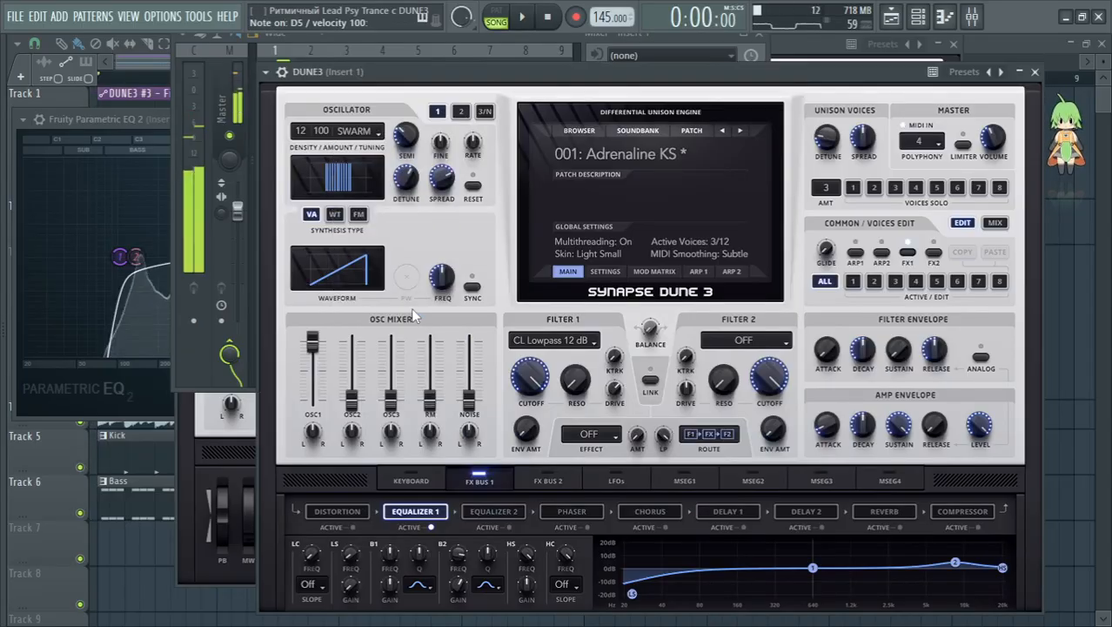
click(373, 132)
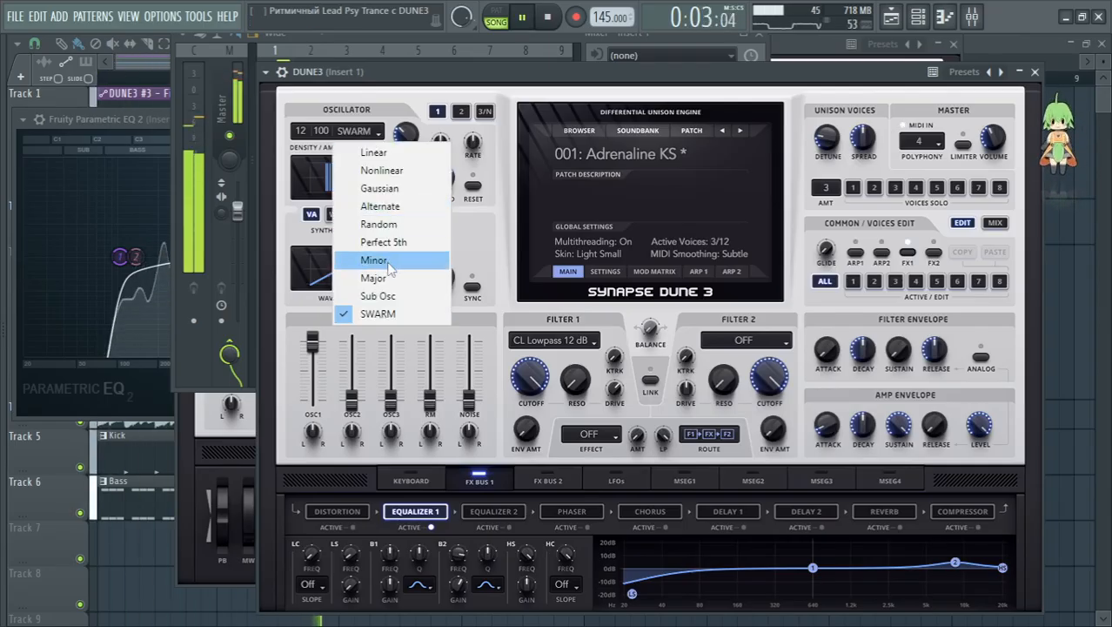
click(392, 270)
click(359, 135)
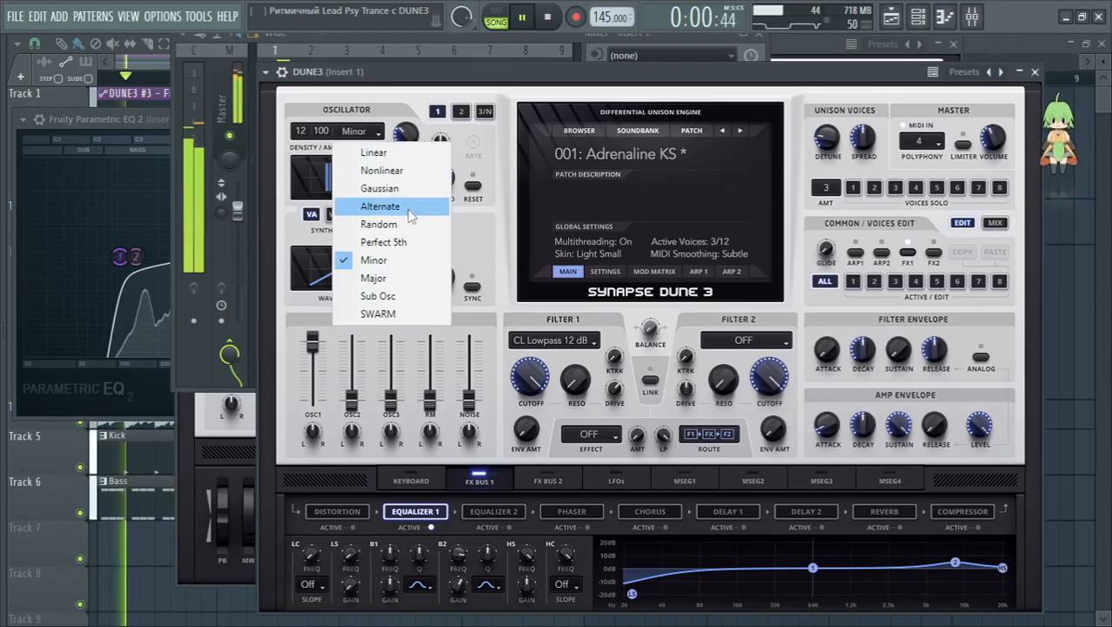
click(383, 242)
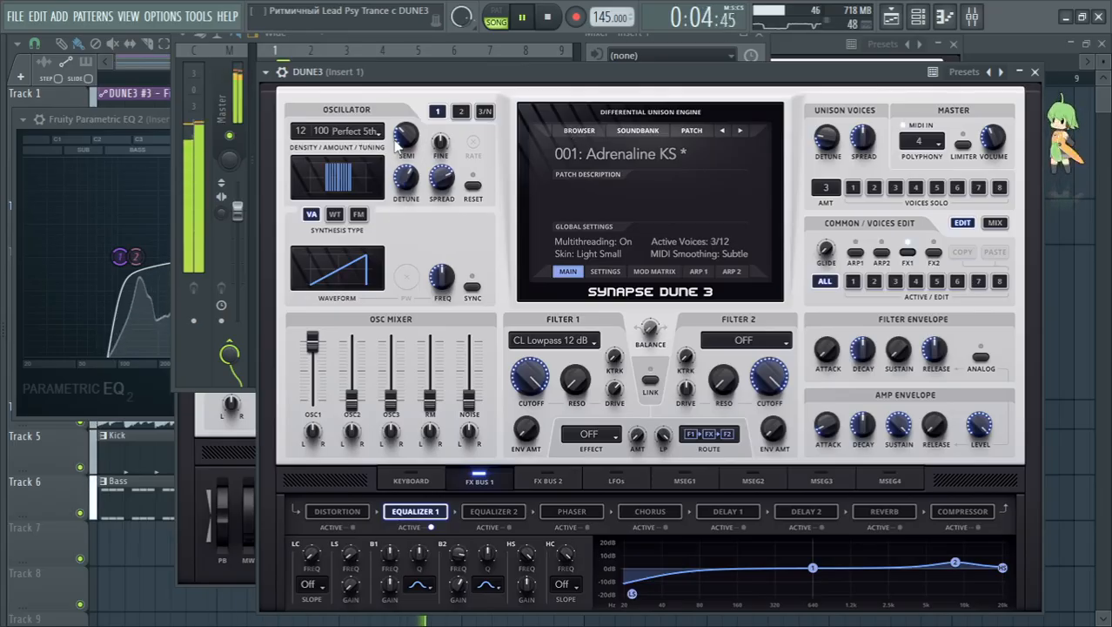
click(367, 131)
click(383, 149)
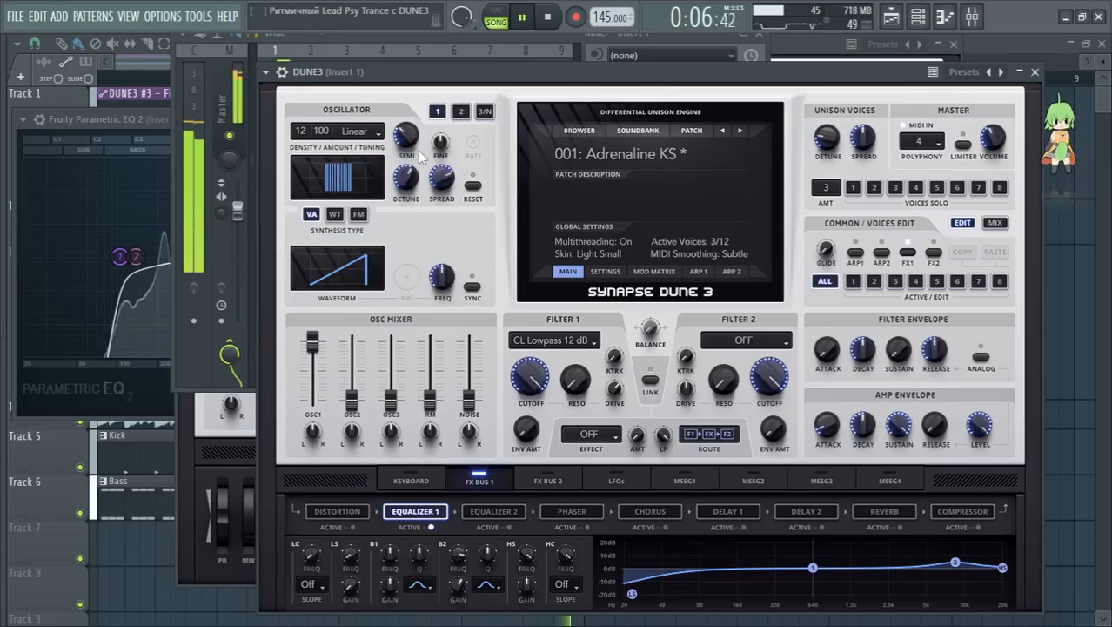
Step: Try oscillator 1 detune amounts from about 21% upward and different master volumes on the DUNE3 layer during playback, and stop playback
drag(409, 181, 478, 254)
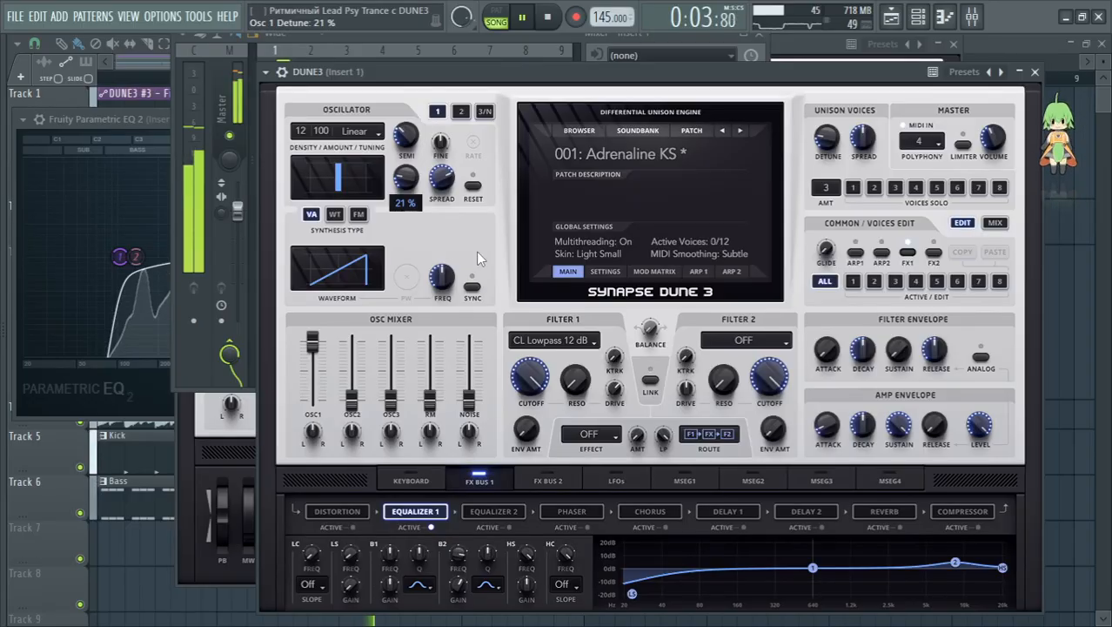
drag(476, 252, 501, 199)
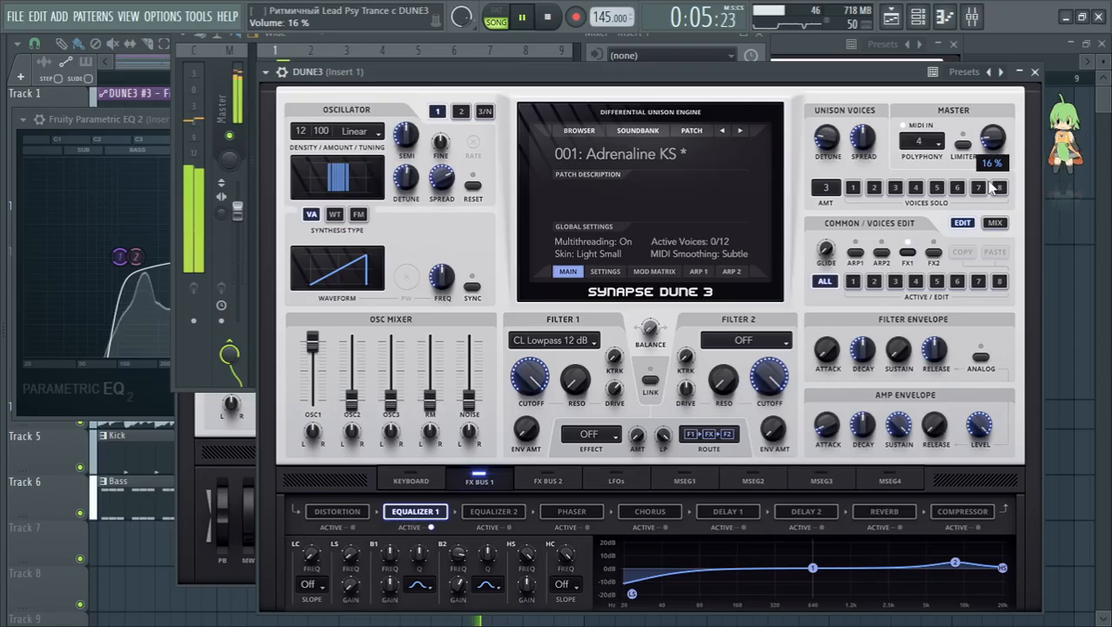
drag(412, 177, 426, 154)
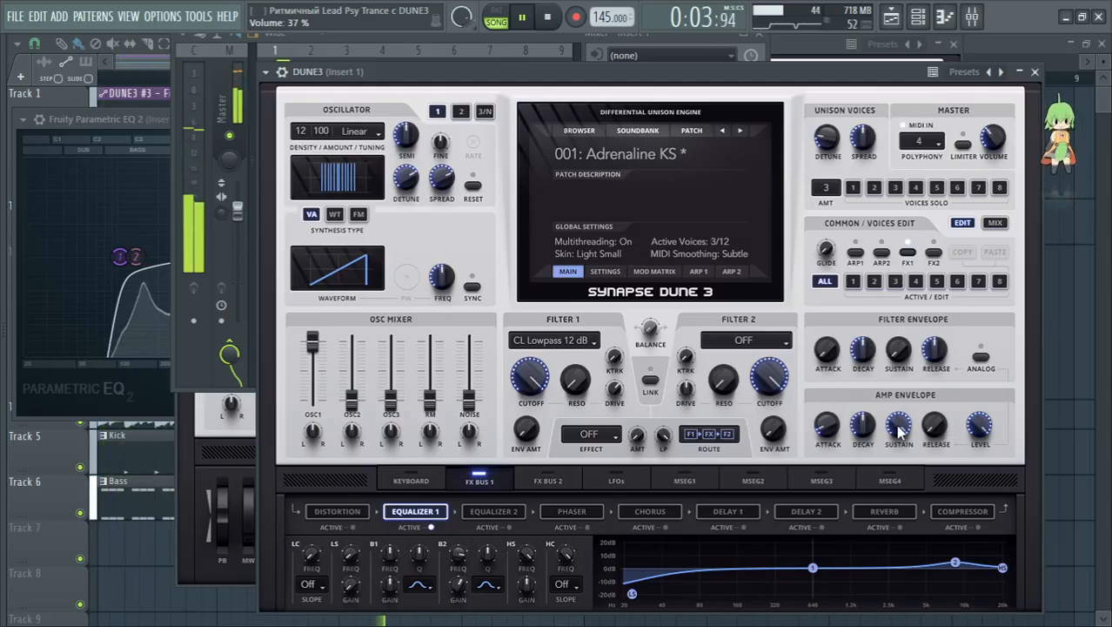
key(space)
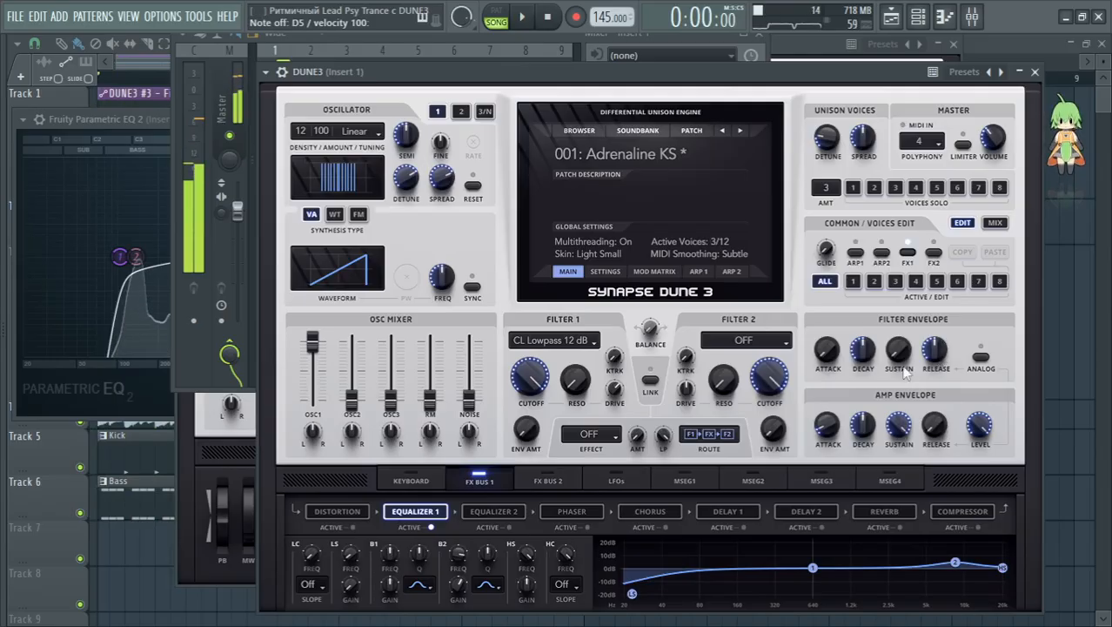
Step: Lower the DUNE3 layer's amp envelope sustain and try sustain and release settings during playback
drag(906, 350, 910, 327)
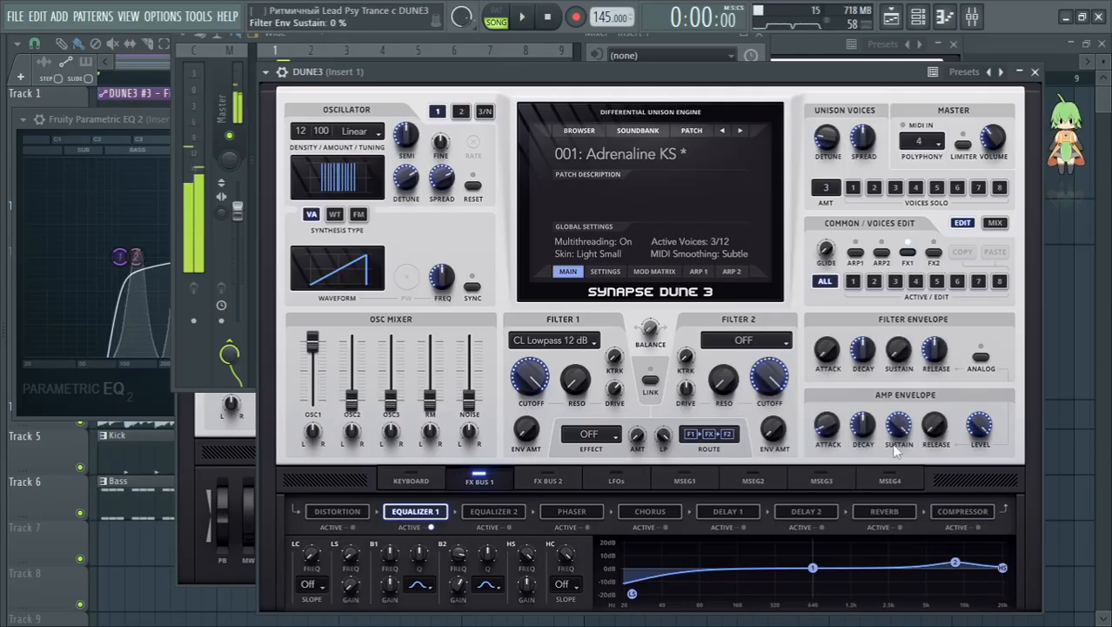
drag(898, 429, 904, 512)
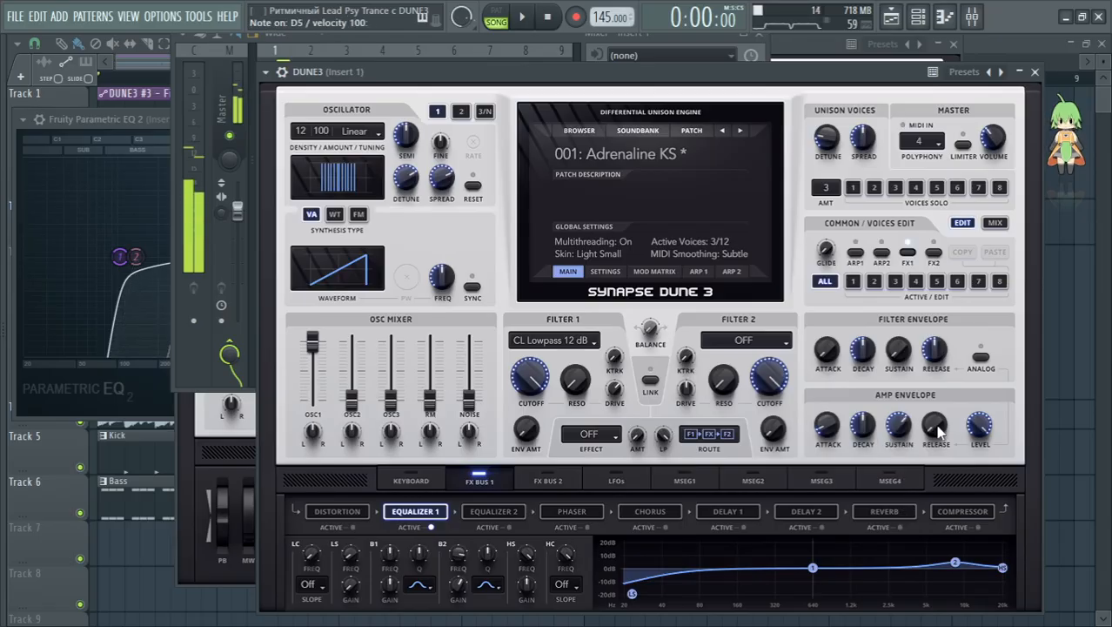
key(space)
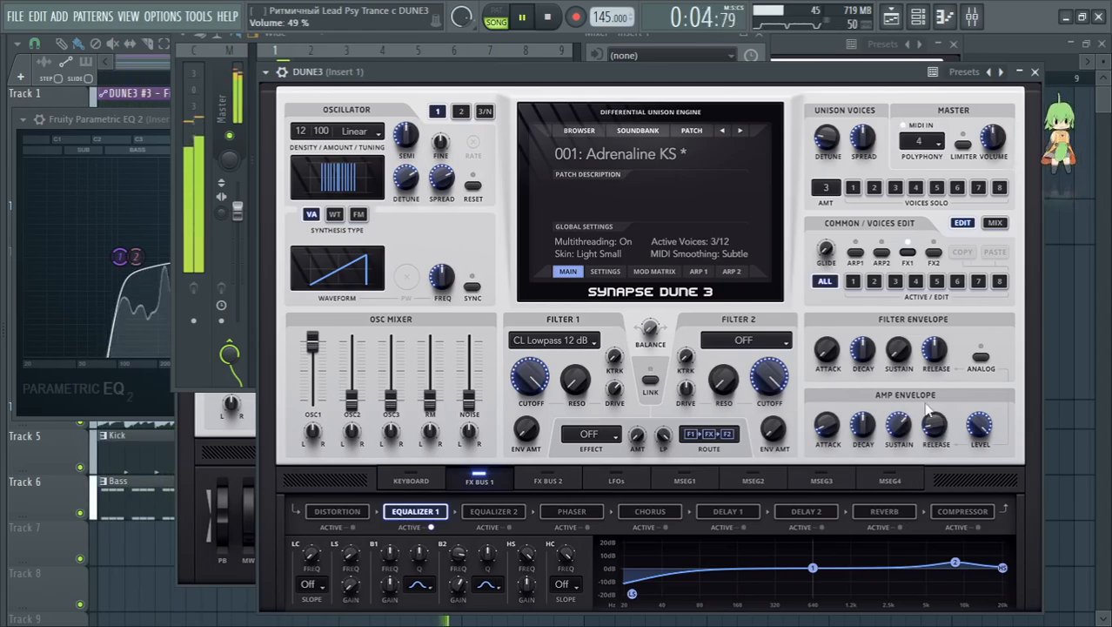
drag(899, 450, 946, 419)
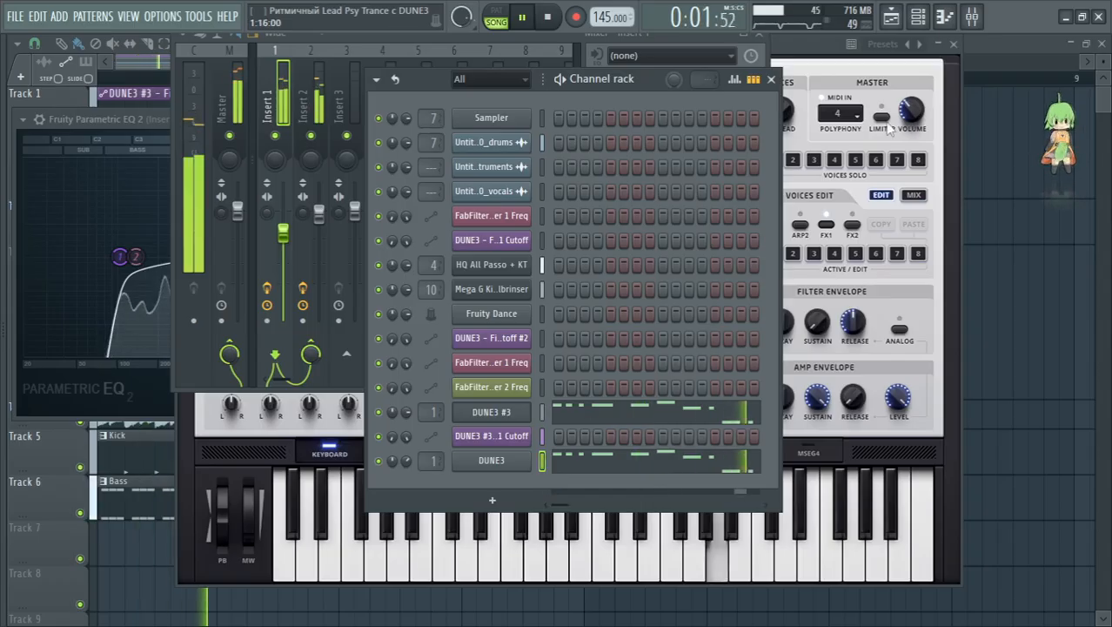
Step: Bring up oscillator 1 of DUNE3 #3, adjust its detune during playback, stop playback and audition a note
click(821, 46)
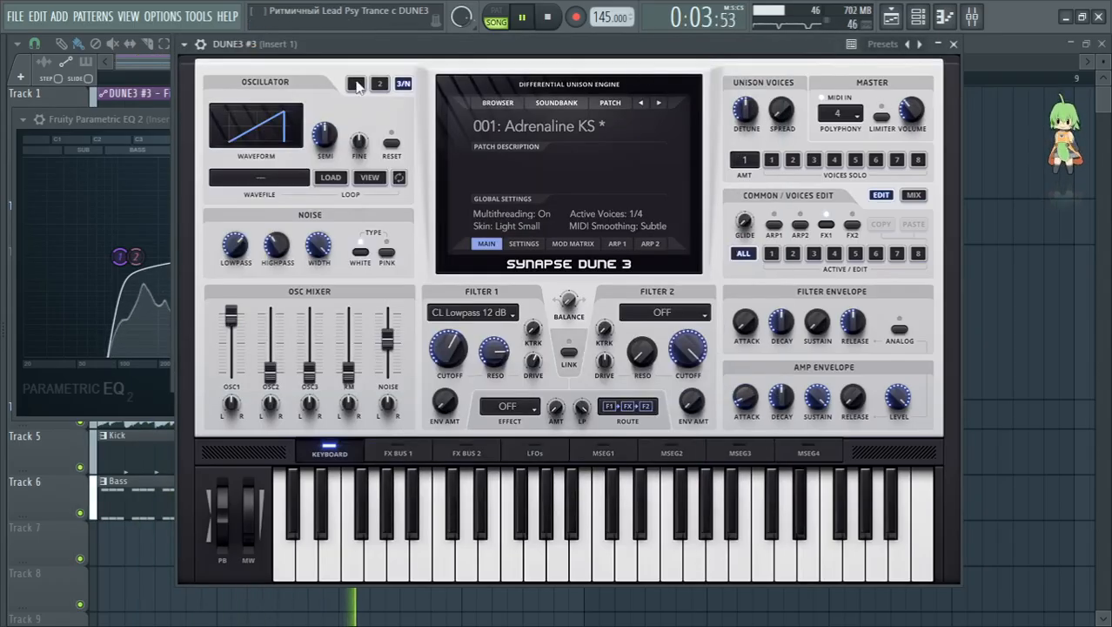
click(356, 84)
mouse_move(334, 183)
drag(334, 183, 534, 162)
key(space)
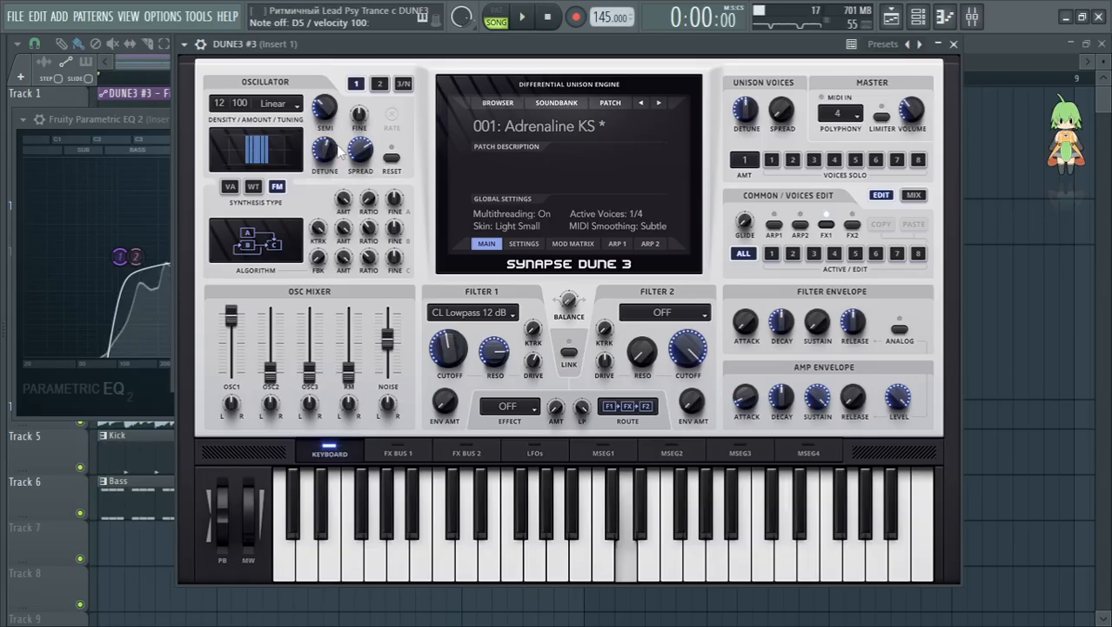
key(s)
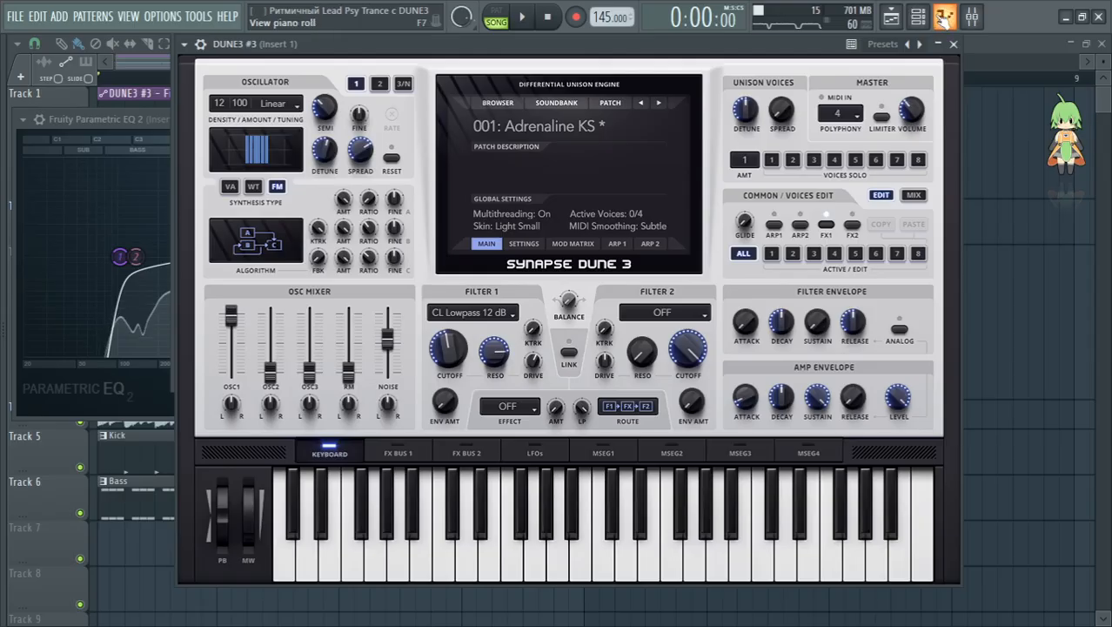
Step: Open the DUNE3 layer channel, set oscillator 1's detune to about 53%, and start playback
click(914, 27)
click(492, 460)
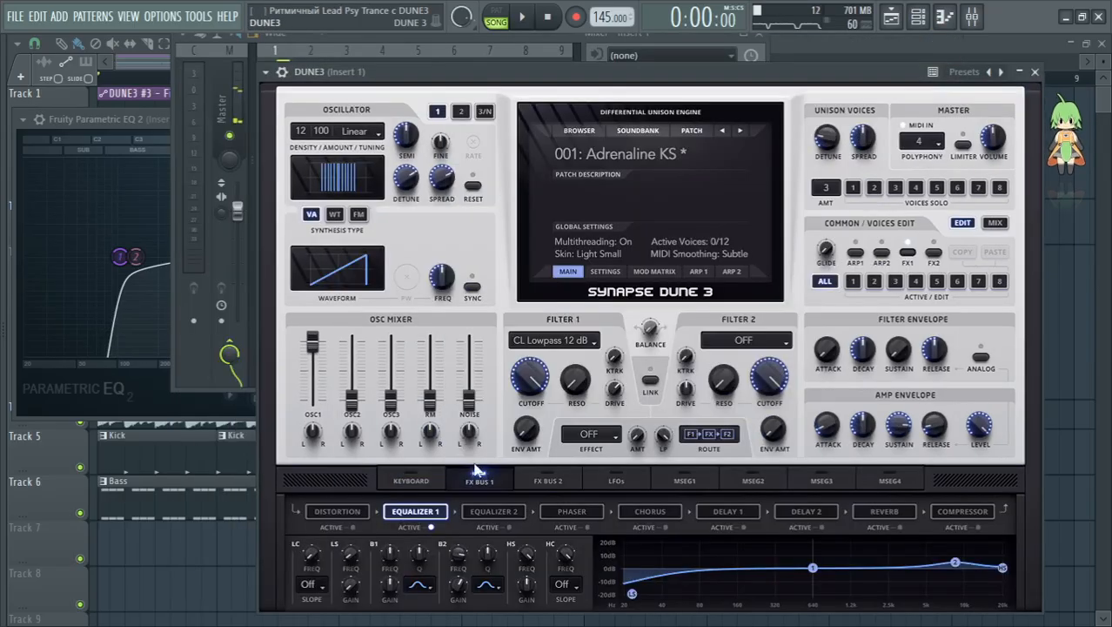
drag(404, 179, 416, 195)
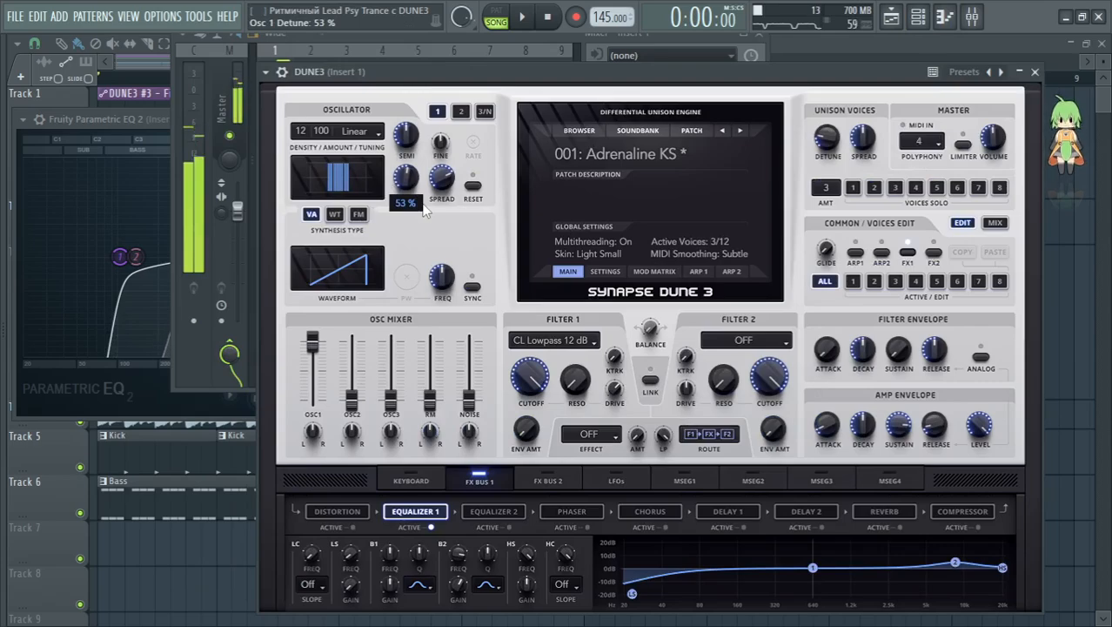
key(space)
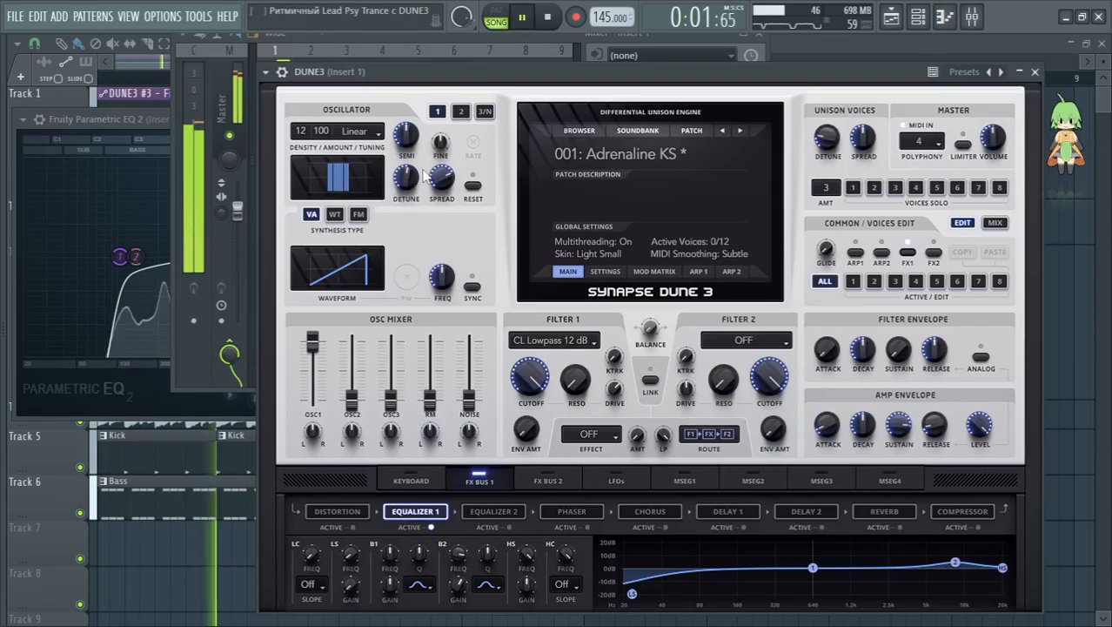
Step: Set oscillator 1 to -36 semitones with about 36% detune, and set the DUNE3 layer's master volume to about 62%
drag(406, 137, 433, 165)
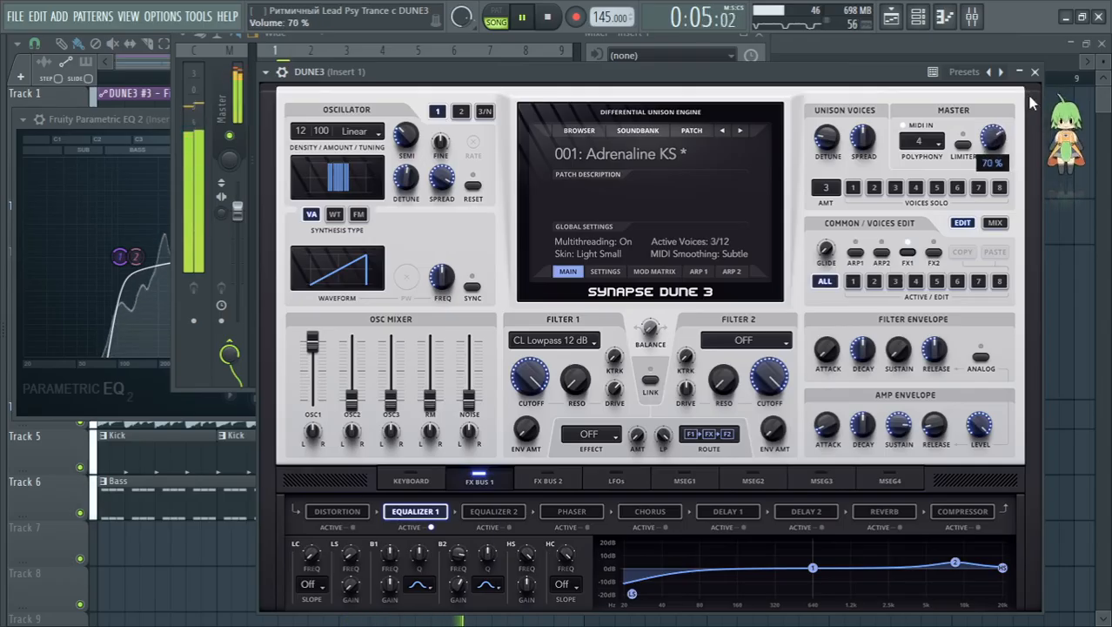
drag(406, 137, 426, 213)
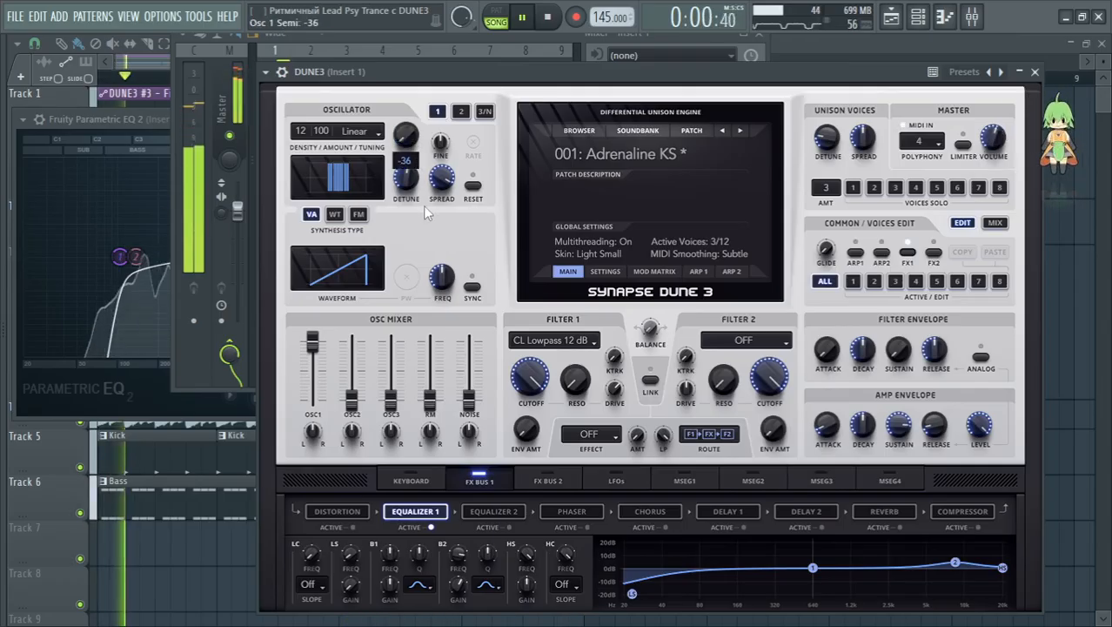
mouse_move(1007, 149)
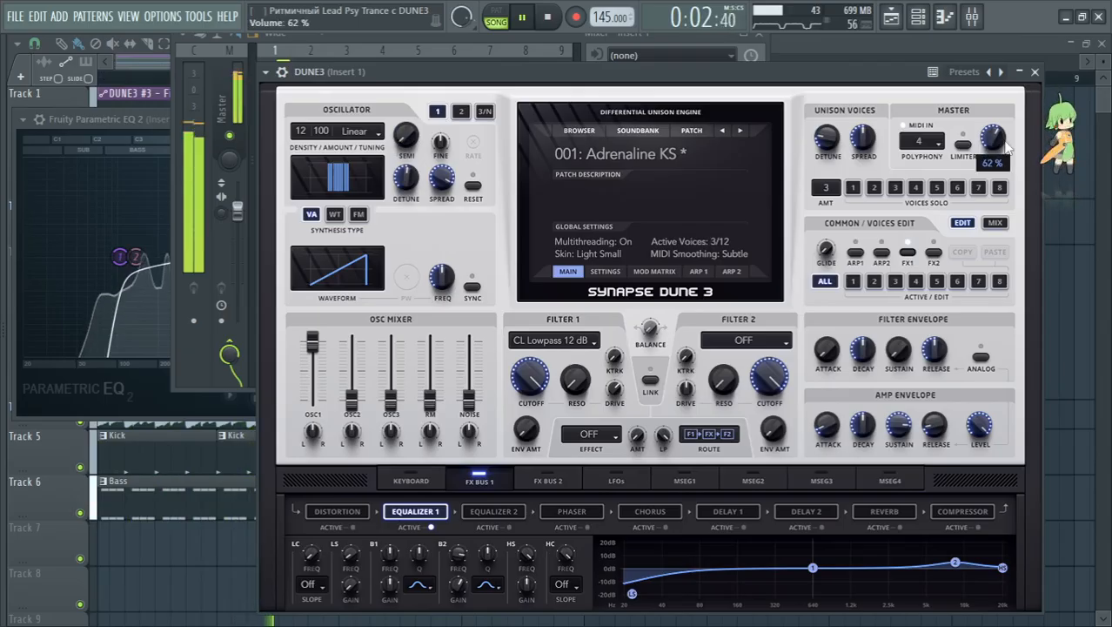
drag(411, 184, 426, 212)
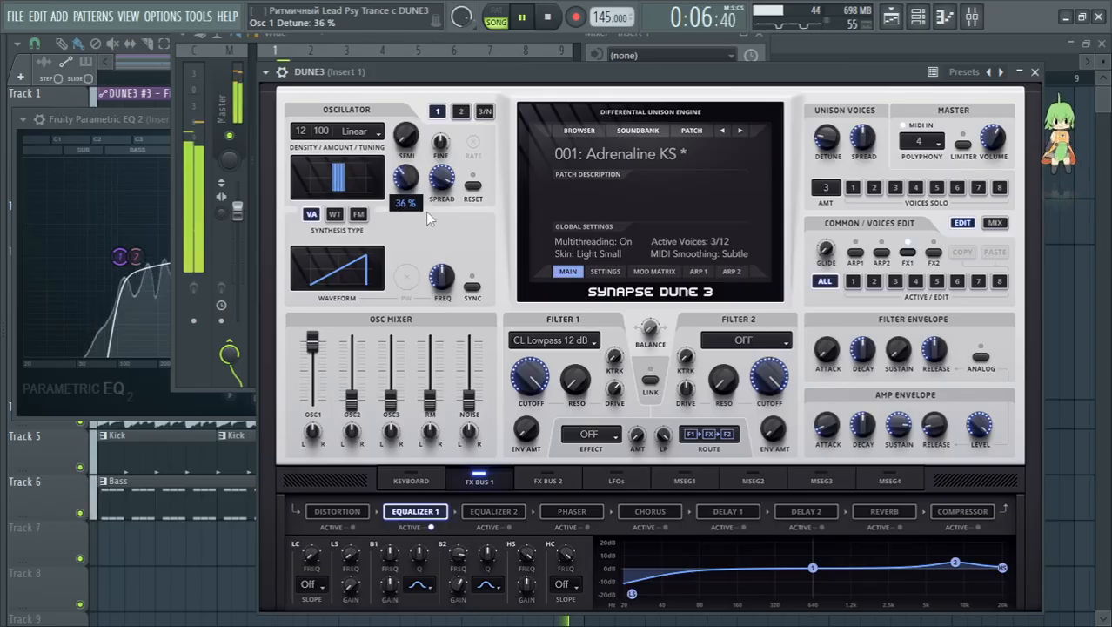
drag(427, 211, 432, 214)
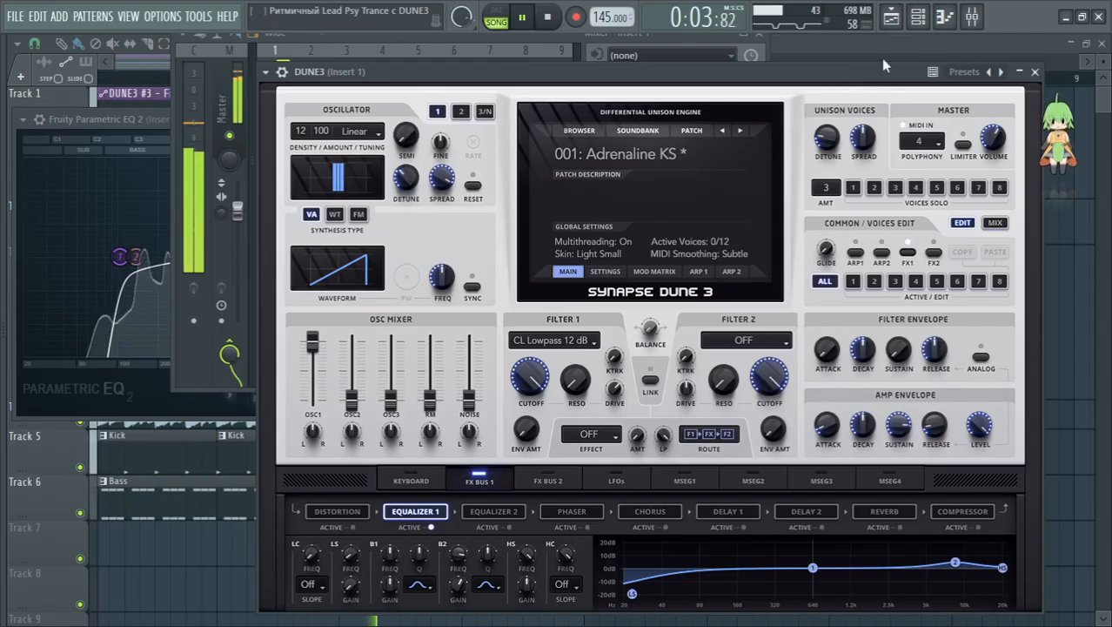
Step: Mix in oscillator 2 at about 83% with density 5 and about 53% spread, and widen its detune
drag(351, 394, 373, 353)
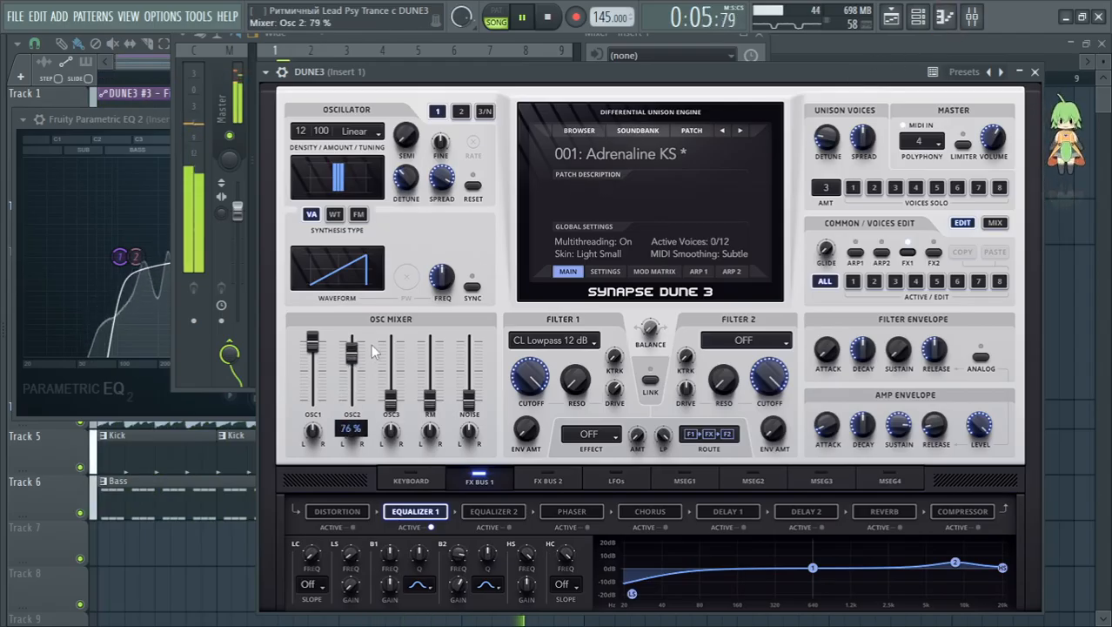
click(462, 113)
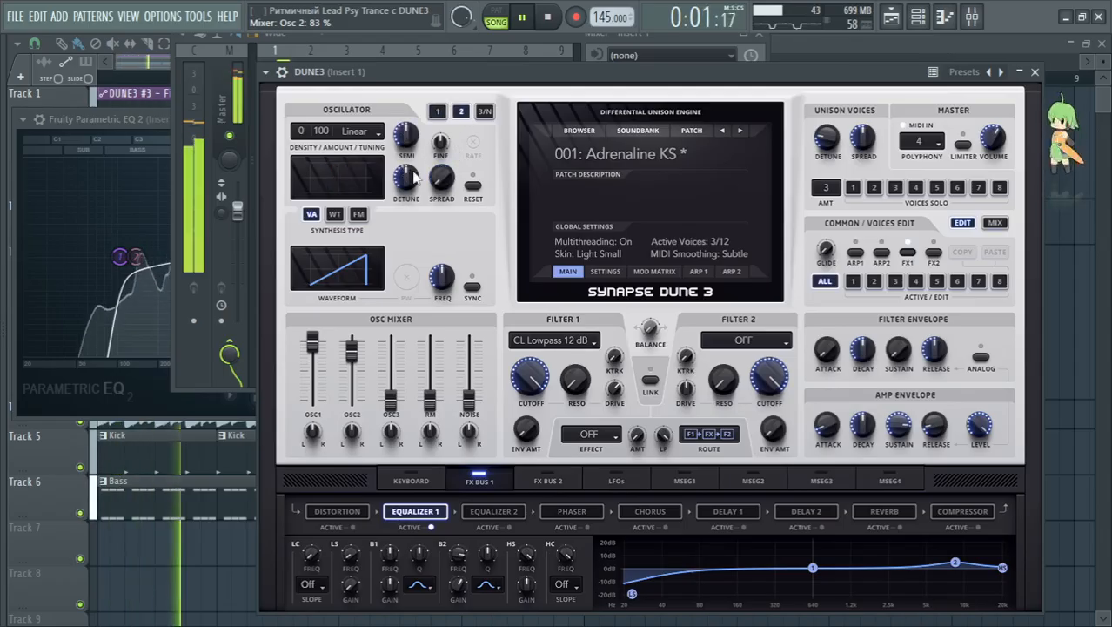
drag(301, 132, 331, 103)
drag(404, 182, 419, 226)
drag(438, 171, 528, 92)
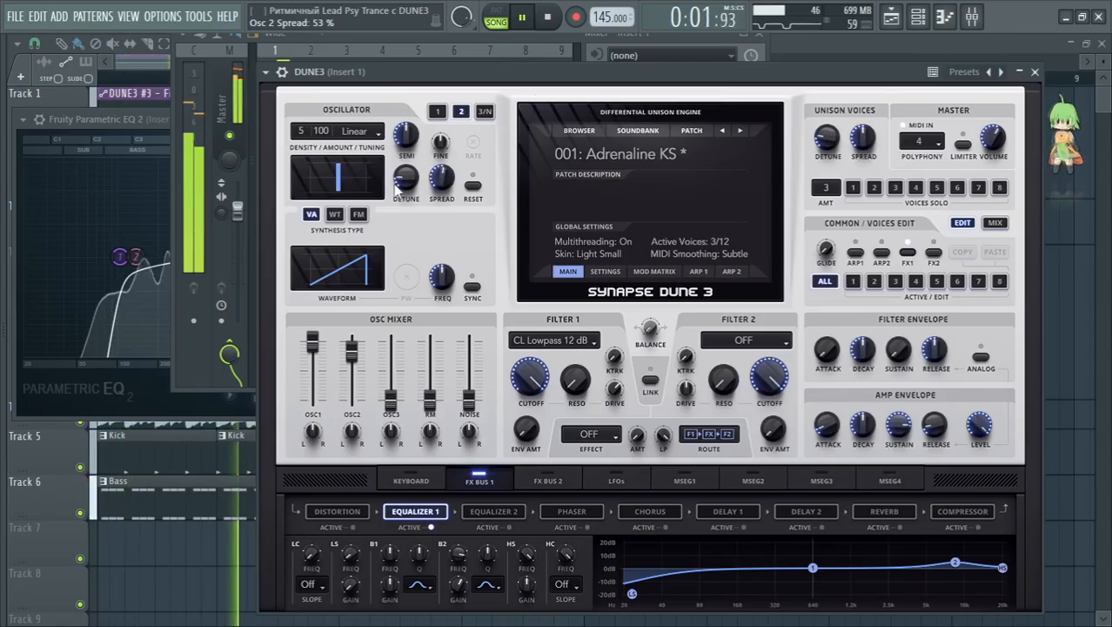
drag(418, 173, 615, 140)
Step: Compare oscillators 1 and 2 in the oscillator mixer, lower oscillator 2's level to about halfway, and stop playback
mouse_move(363, 348)
mouse_down()
mouse_move(361, 380)
mouse_move(380, 352)
mouse_up()
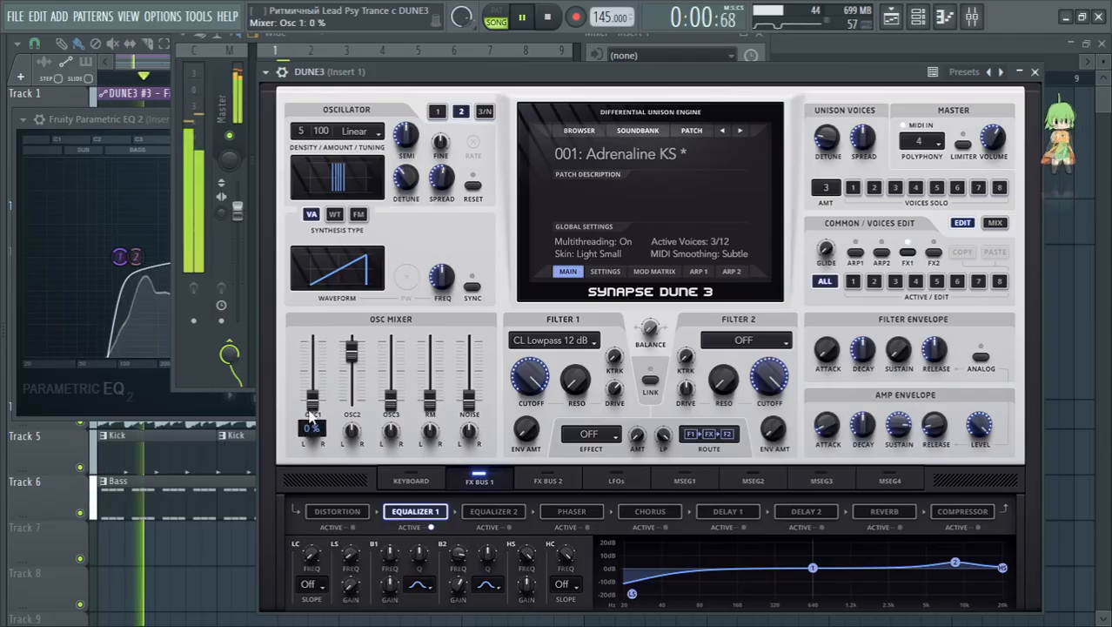
drag(347, 348, 351, 372)
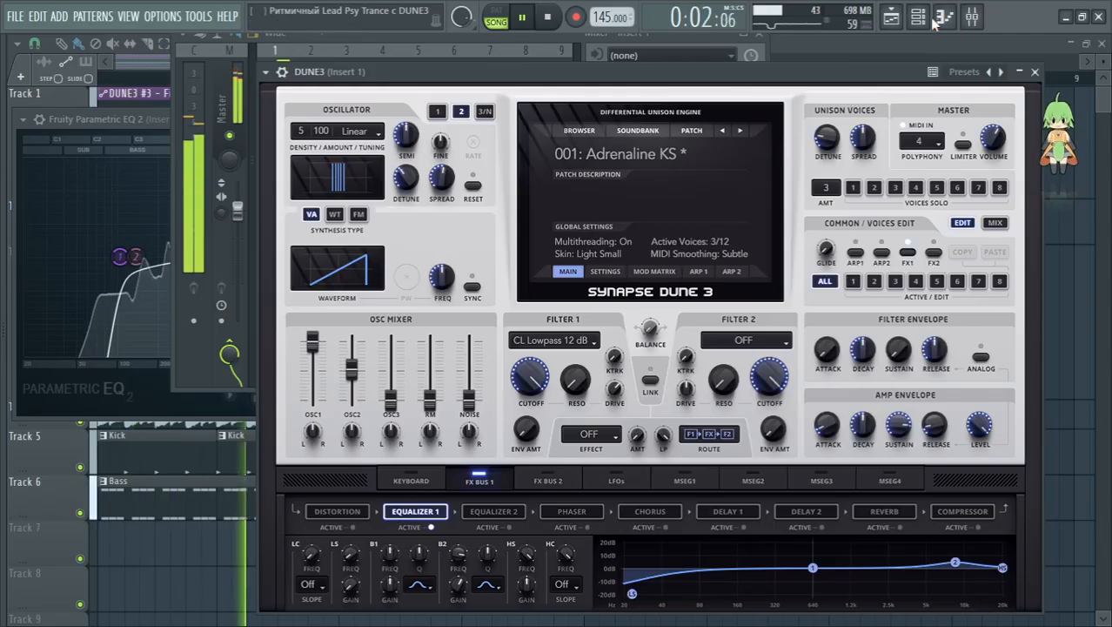
key(space)
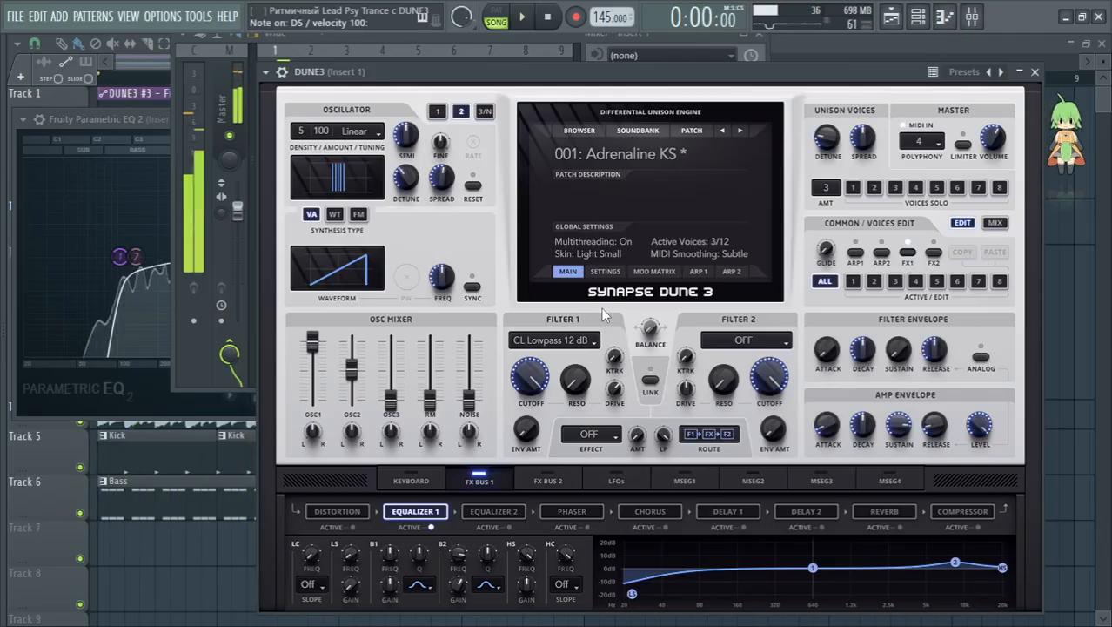
Step: Open the DUNE3 #3 channel's synth and start playback to hear it together with the DUNE3 layer
click(919, 15)
click(505, 411)
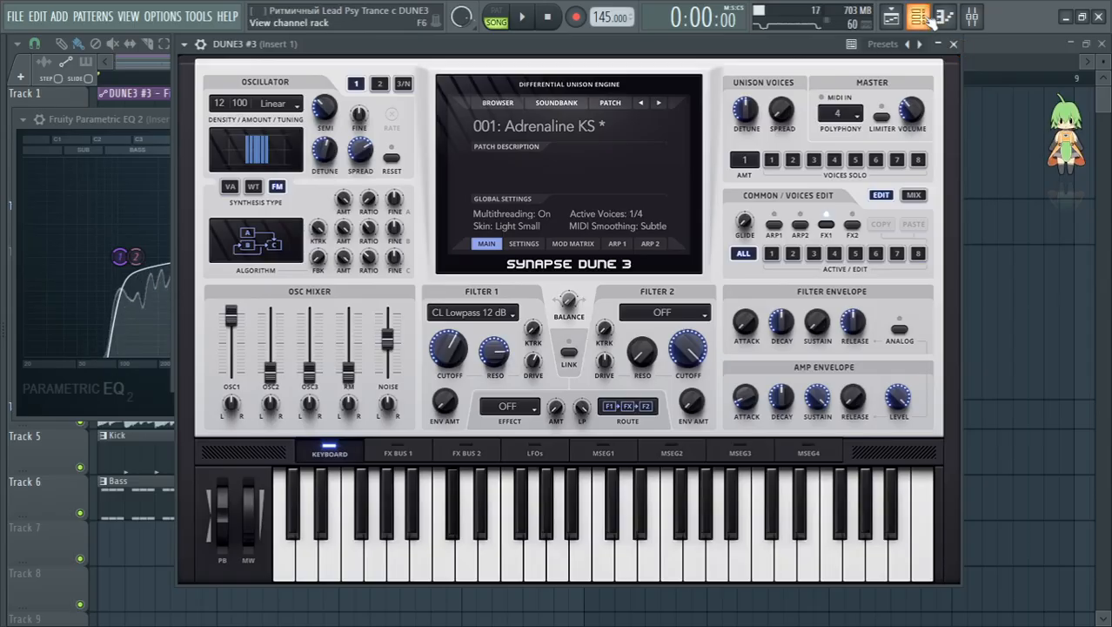
key(space)
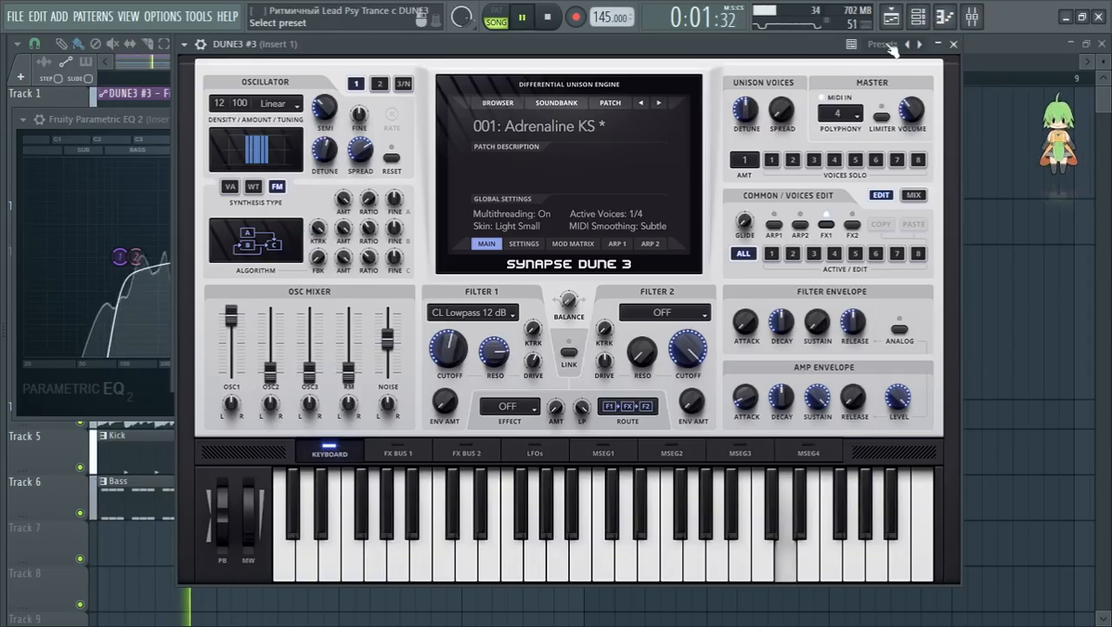